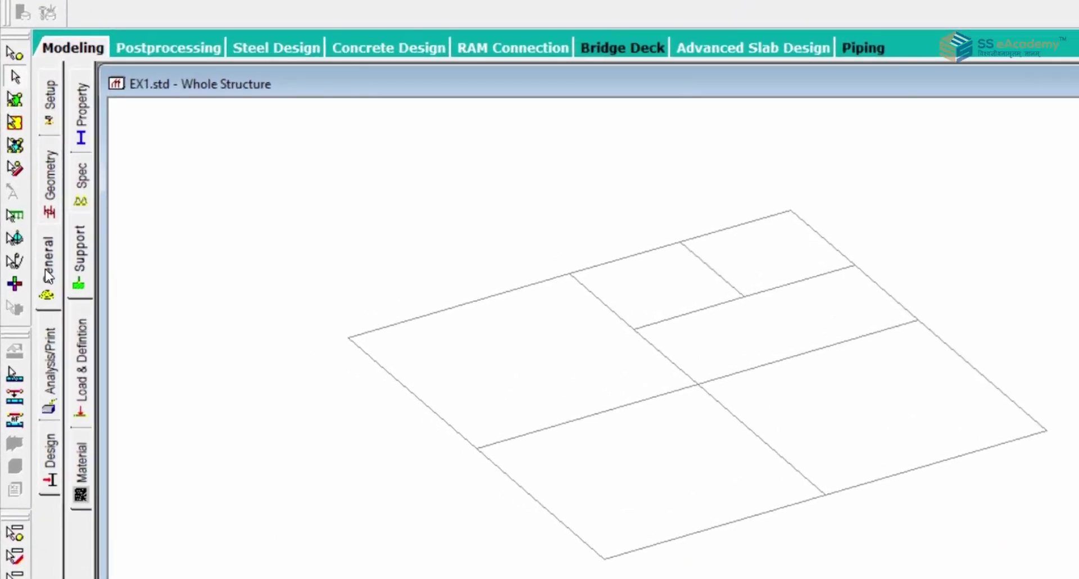
Step: Open the Materials table and widen it to show the Density and Alpha columns
{"action": "left_click", "coordinate": [50, 275]}
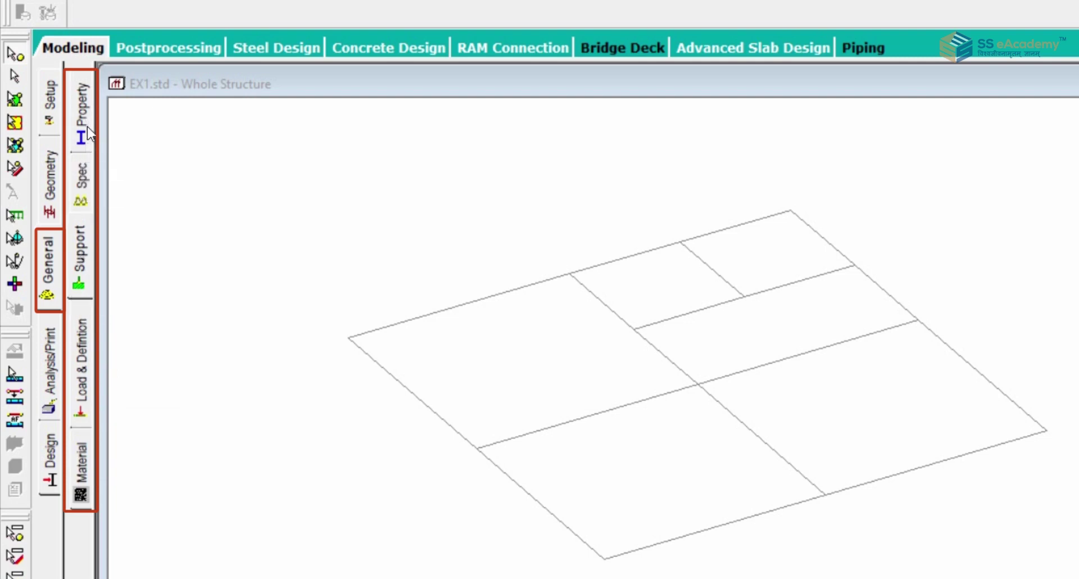
{"action": "left_click", "coordinate": [80, 469]}
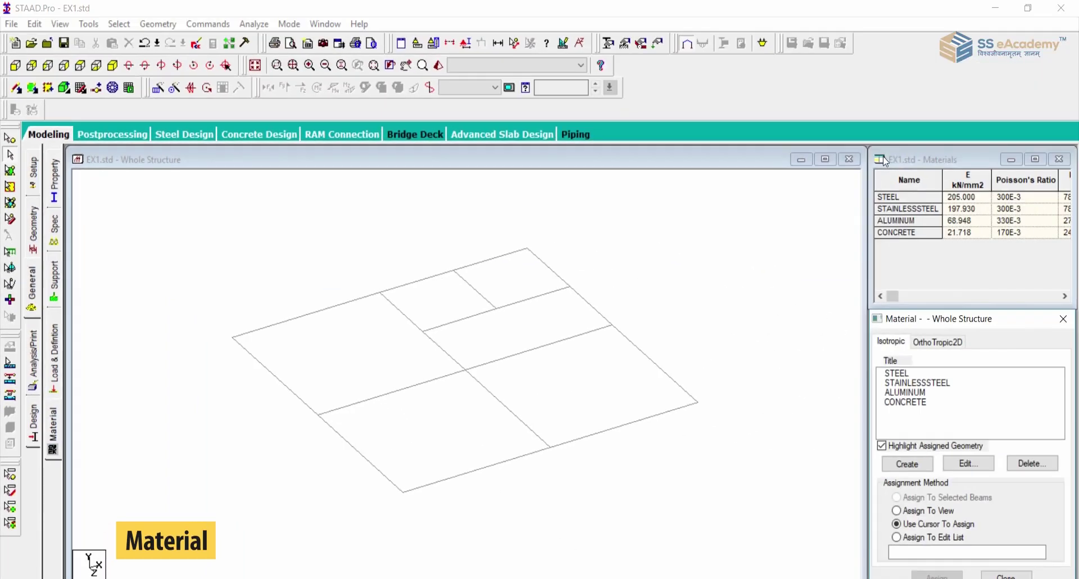
{"action": "left_click", "coordinate": [934, 150]}
{"action": "left_click", "coordinate": [961, 150]}
{"action": "left_click_drag", "start_coordinate": [906, 162], "coordinate": [731, 153]}
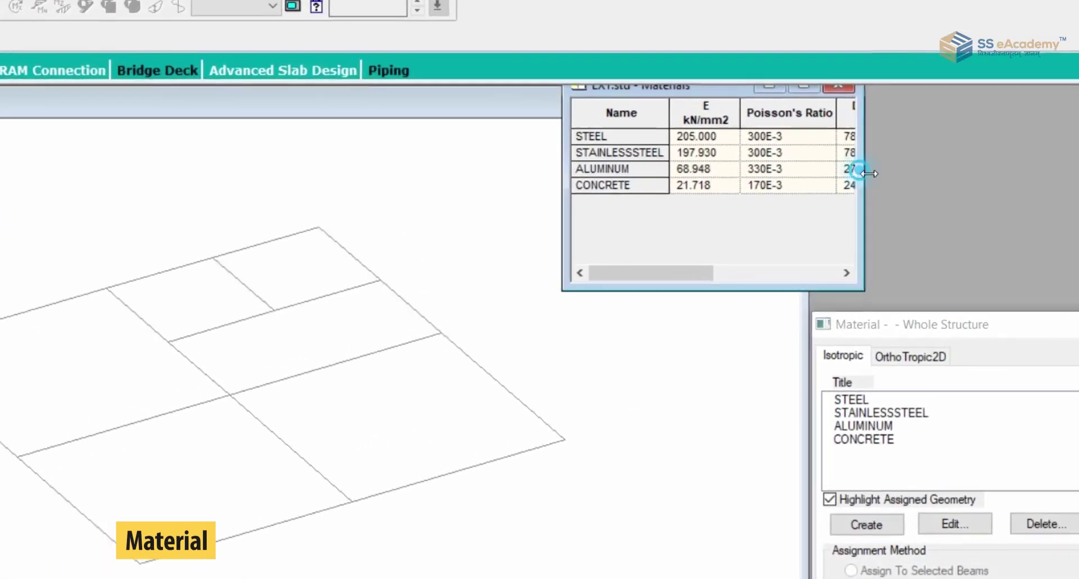
{"action": "left_click_drag", "start_coordinate": [865, 172], "coordinate": [1056, 172]}
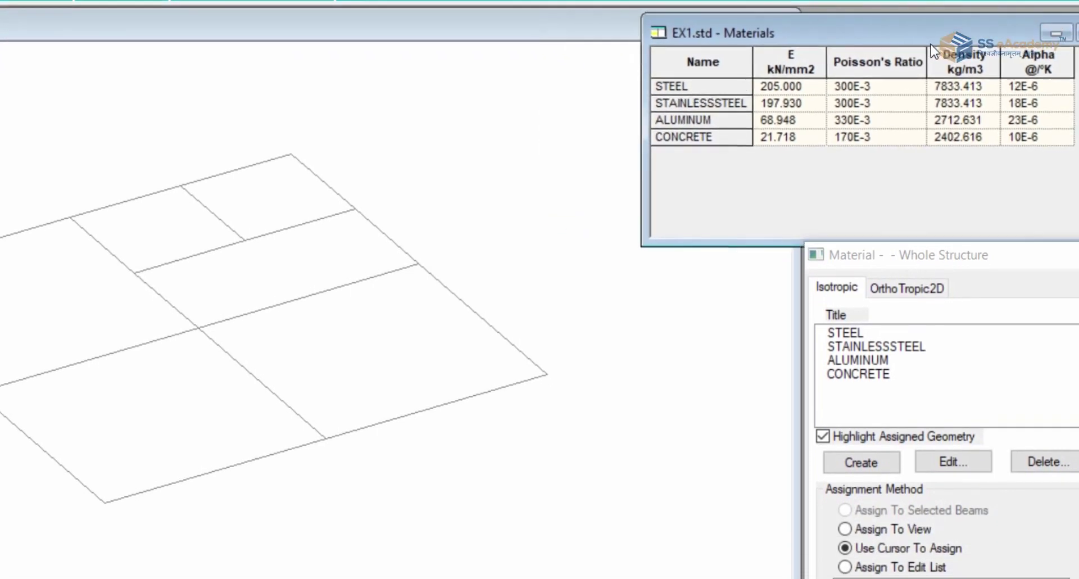
Step: Re-confirm the STAINLESSSTEEL isotropic properties unchanged, with density 7833.409 kg/m3
{"action": "left_click_drag", "start_coordinate": [912, 256], "coordinate": [841, 242]}
{"action": "left_click", "coordinate": [819, 269]}
{"action": "left_click", "coordinate": [764, 269]}
{"action": "left_click", "coordinate": [777, 313]}
{"action": "left_click", "coordinate": [782, 328]}
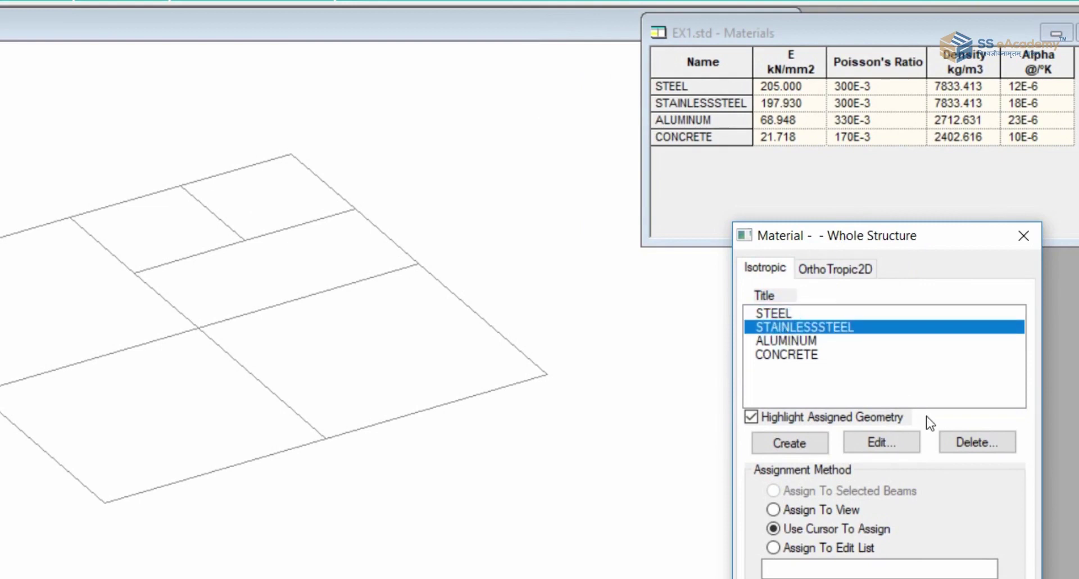
{"action": "left_click", "coordinate": [894, 444]}
{"action": "left_click_drag", "start_coordinate": [283, 63], "coordinate": [397, 63]}
{"action": "left_click", "coordinate": [536, 60]}
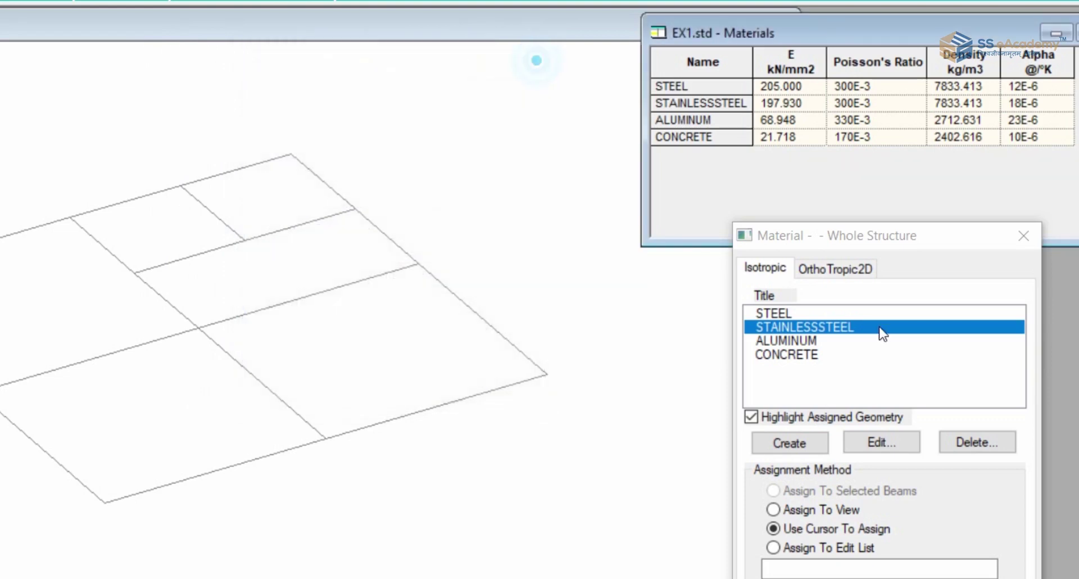
{"action": "left_click", "coordinate": [881, 442]}
{"action": "left_click_drag", "start_coordinate": [313, 65], "coordinate": [373, 85]}
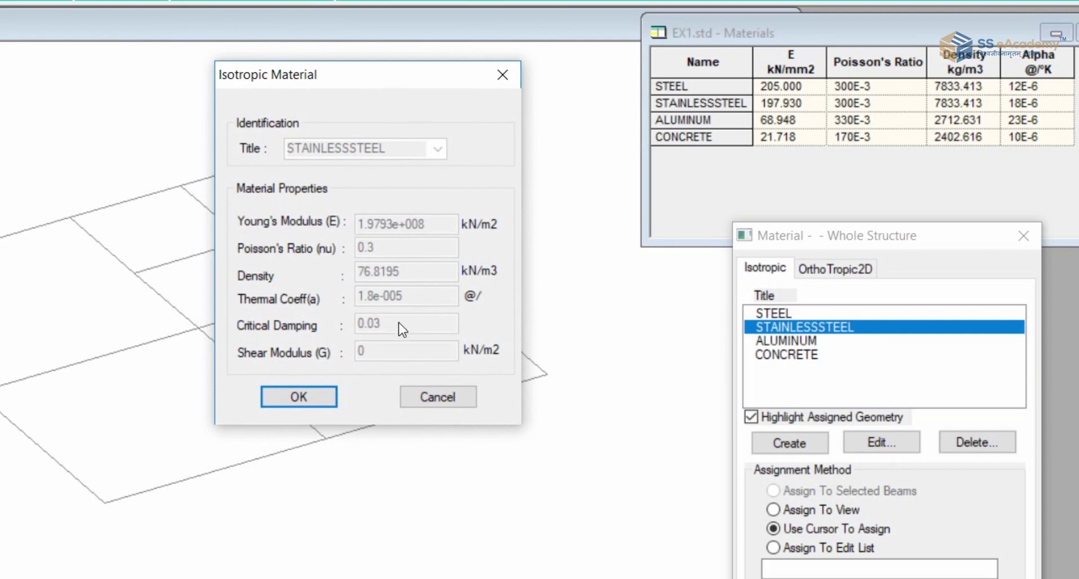
{"action": "left_click", "coordinate": [310, 402]}
{"action": "left_click_drag", "start_coordinate": [825, 239], "coordinate": [888, 274]}
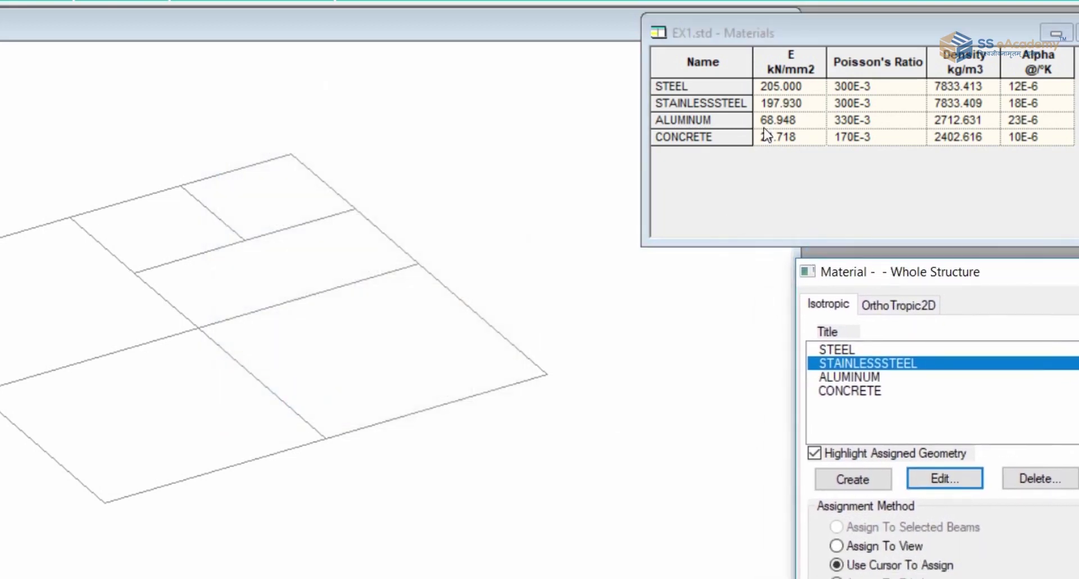
{"action": "left_click_drag", "start_coordinate": [721, 33], "coordinate": [831, 33]}
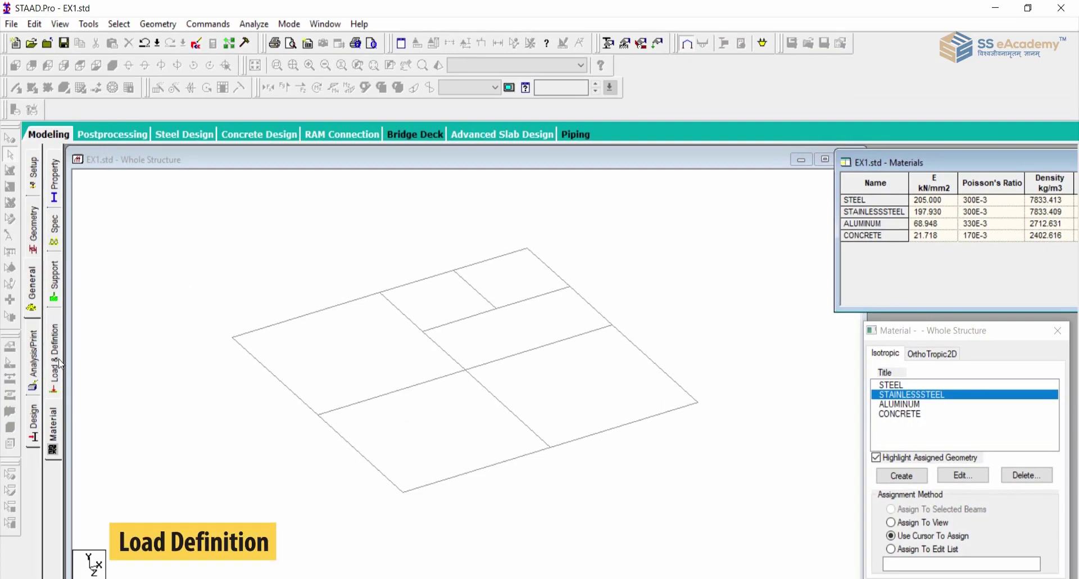
Step: Browse Load Cases Details, Load Envelopes and Definitions, then show the Supports – Whole Structure dialog
{"action": "left_click", "coordinate": [54, 337]}
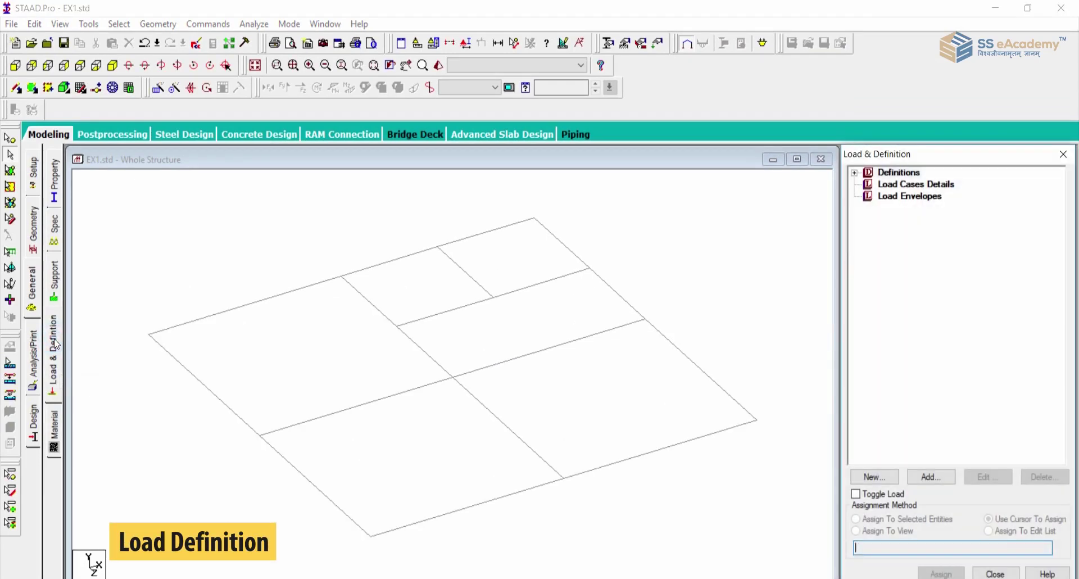
{"action": "left_click", "coordinate": [915, 185]}
{"action": "left_click", "coordinate": [915, 197]}
{"action": "left_click", "coordinate": [890, 172]}
{"action": "left_click", "coordinate": [890, 185]}
{"action": "left_click", "coordinate": [890, 196]}
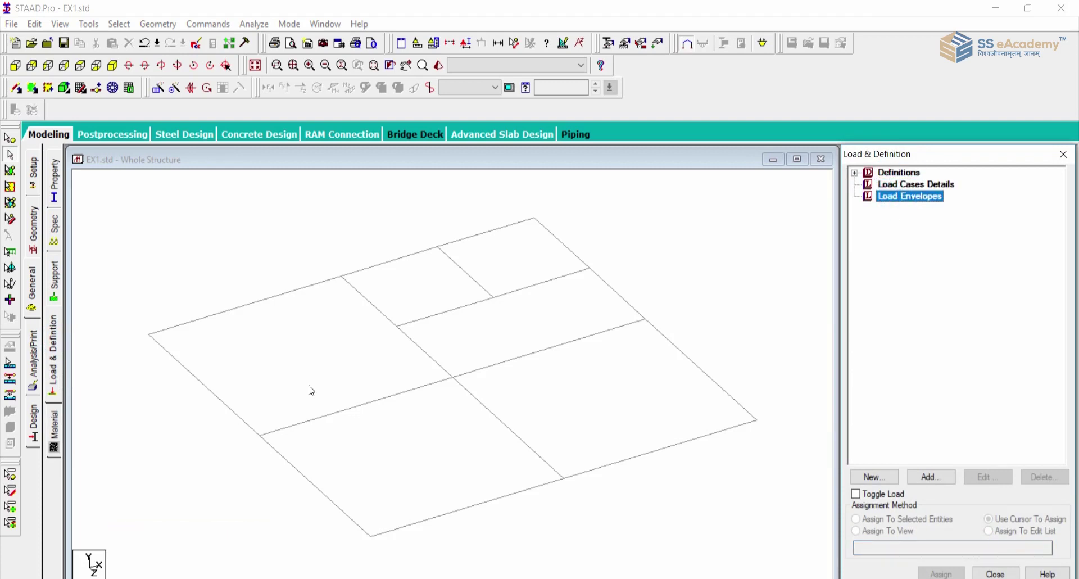
{"action": "left_click", "coordinate": [56, 285]}
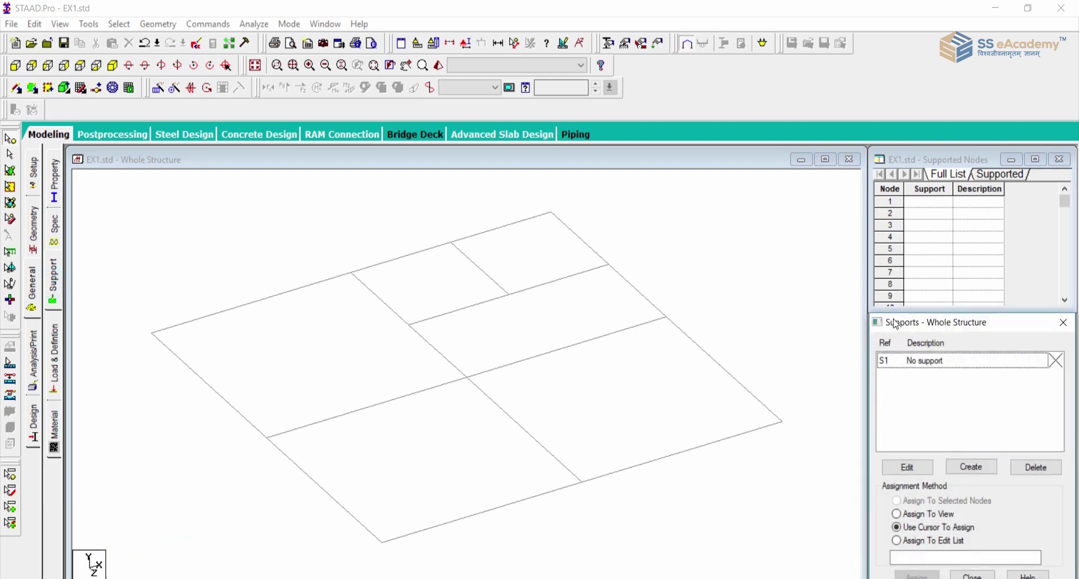
Step: Select S1 No support in the Supports dialog and start creating a new support type
{"action": "left_click_drag", "start_coordinate": [936, 323], "coordinate": [805, 238]}
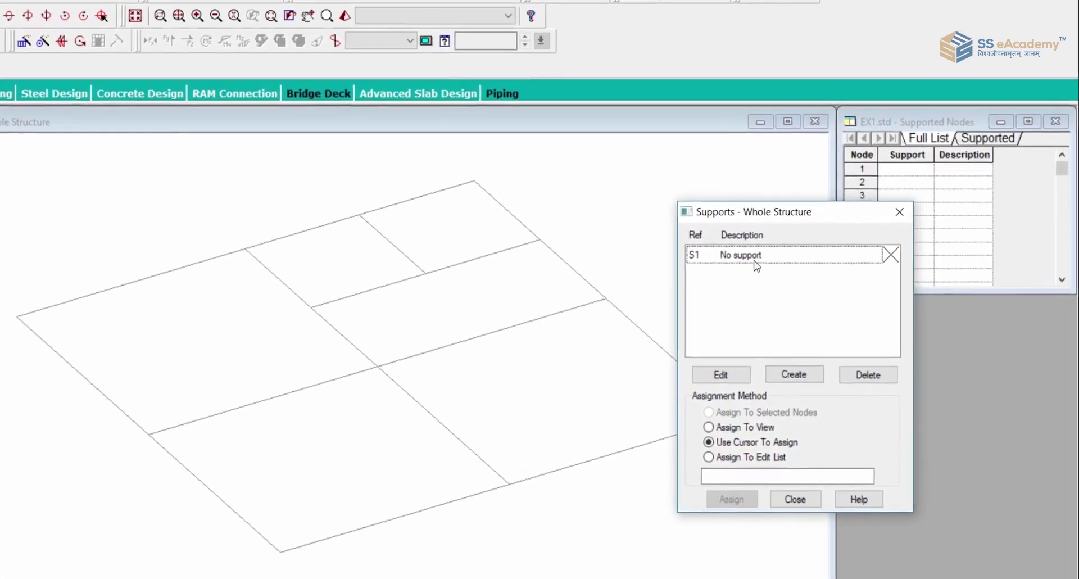
{"action": "left_click", "coordinate": [755, 258]}
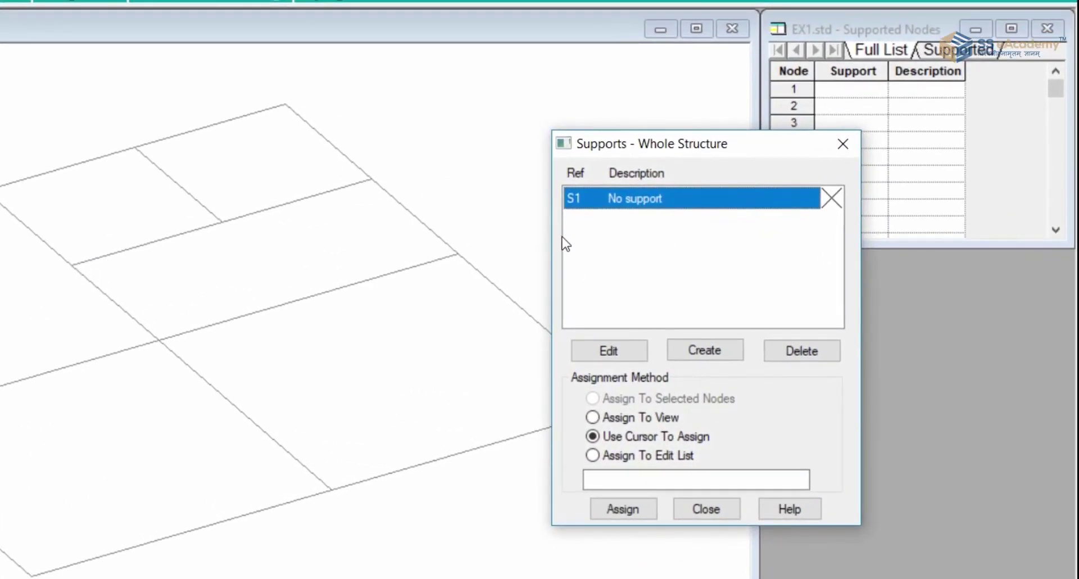
{"action": "left_click_drag", "start_coordinate": [716, 145], "coordinate": [823, 153]}
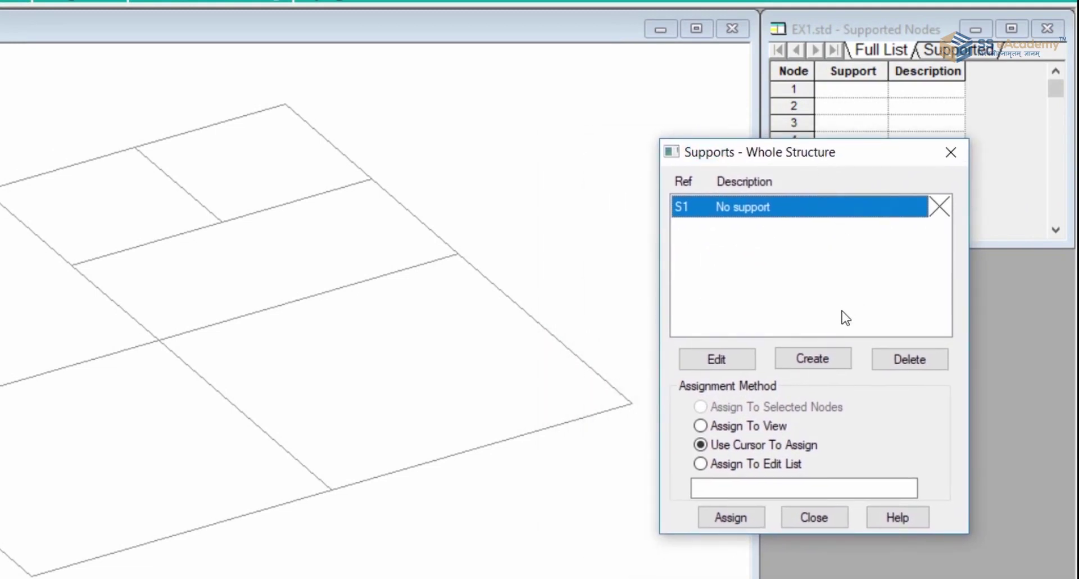
{"action": "left_click", "coordinate": [817, 357]}
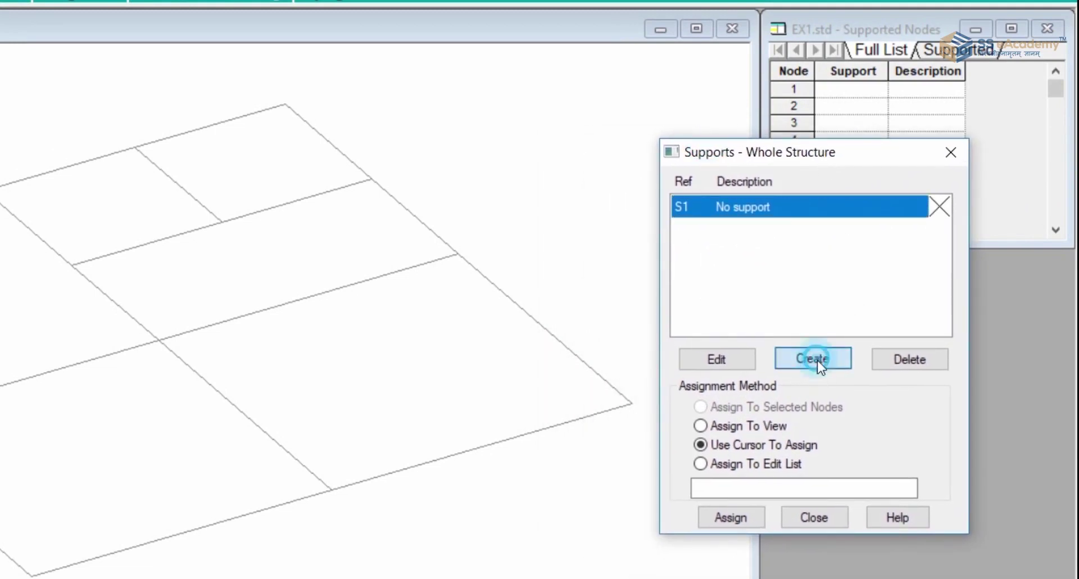
{"action": "left_click_drag", "start_coordinate": [758, 96], "coordinate": [439, 9]}
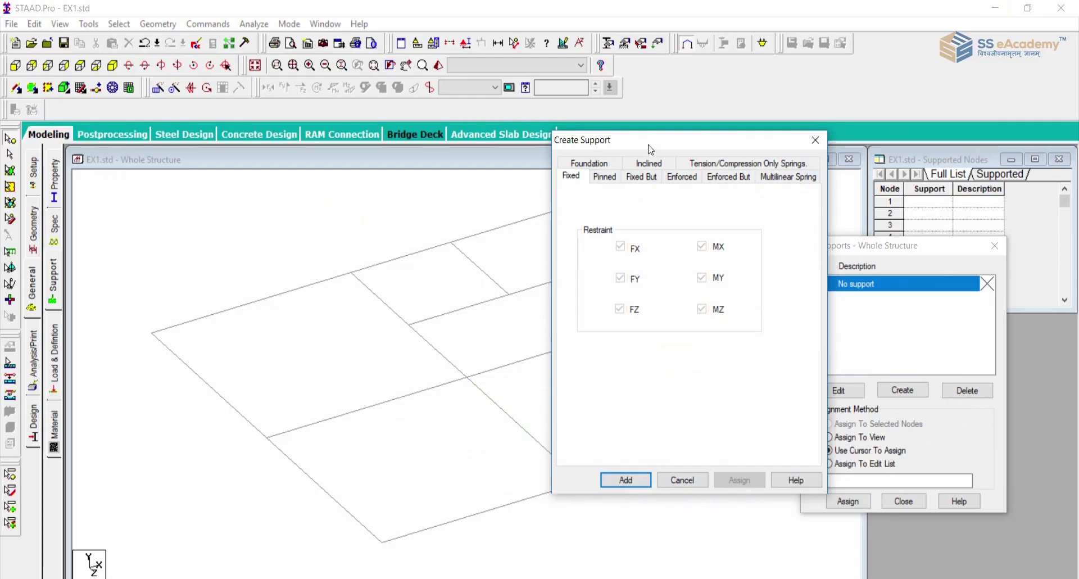
{"action": "left_click_drag", "start_coordinate": [650, 149], "coordinate": [790, 146]}
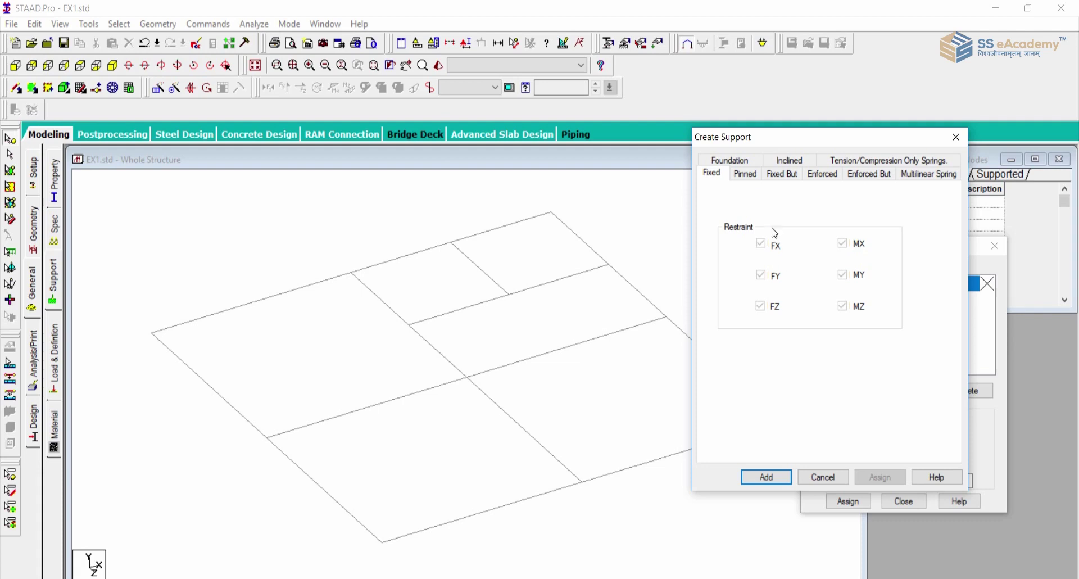
Step: Compare the Pinned, Fixed, Fixed But, Enforced and Enforced But support types, settling on Fixed But
{"action": "left_click", "coordinate": [752, 175]}
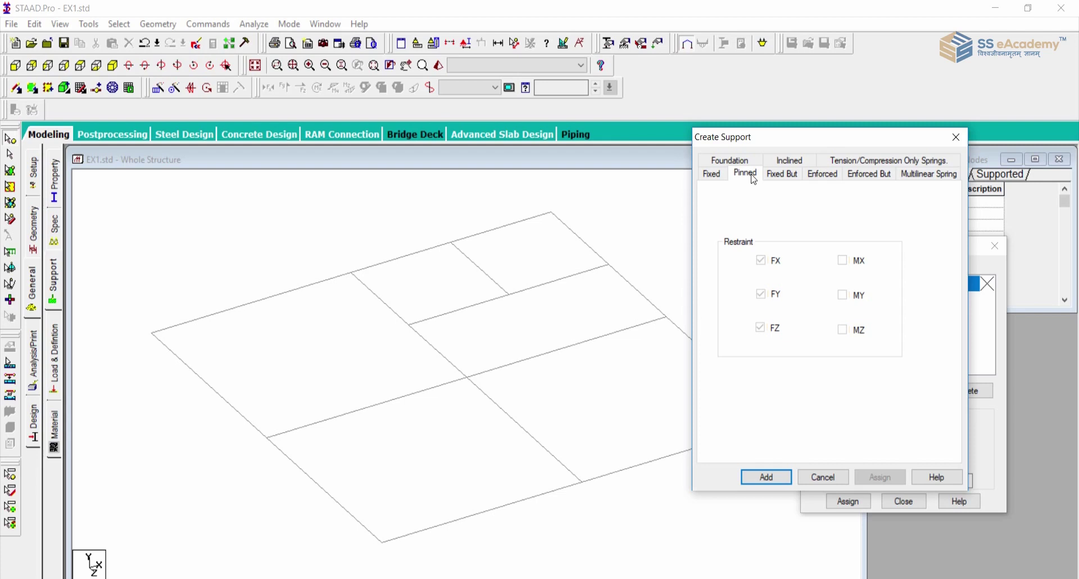
{"action": "left_click", "coordinate": [711, 180]}
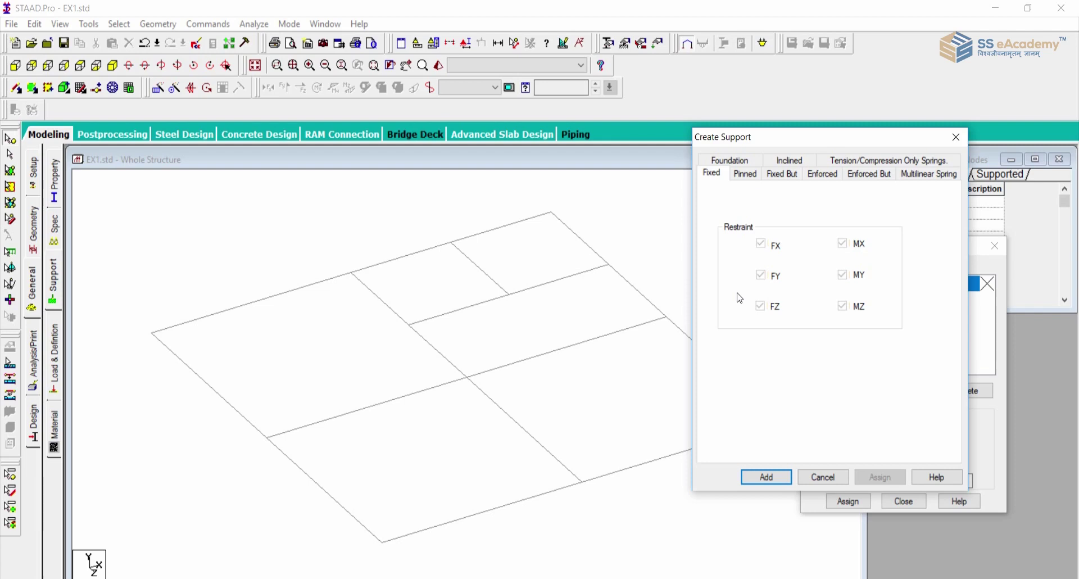
{"action": "left_click", "coordinate": [745, 175]}
{"action": "left_click", "coordinate": [713, 174]}
{"action": "left_click", "coordinate": [785, 176]}
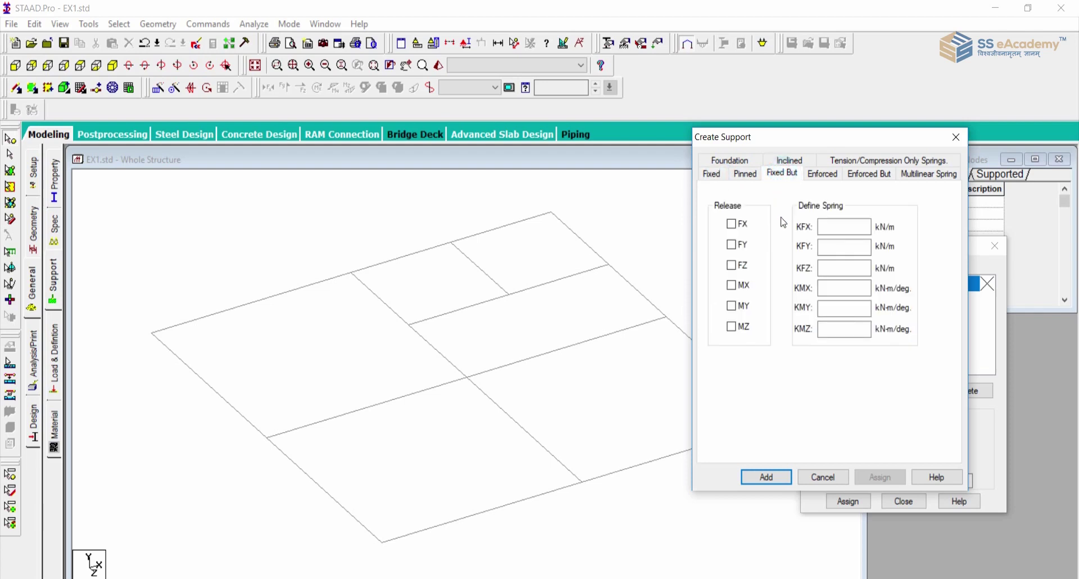
{"action": "left_click", "coordinate": [822, 174]}
{"action": "left_click", "coordinate": [866, 174]}
{"action": "left_click", "coordinate": [772, 176]}
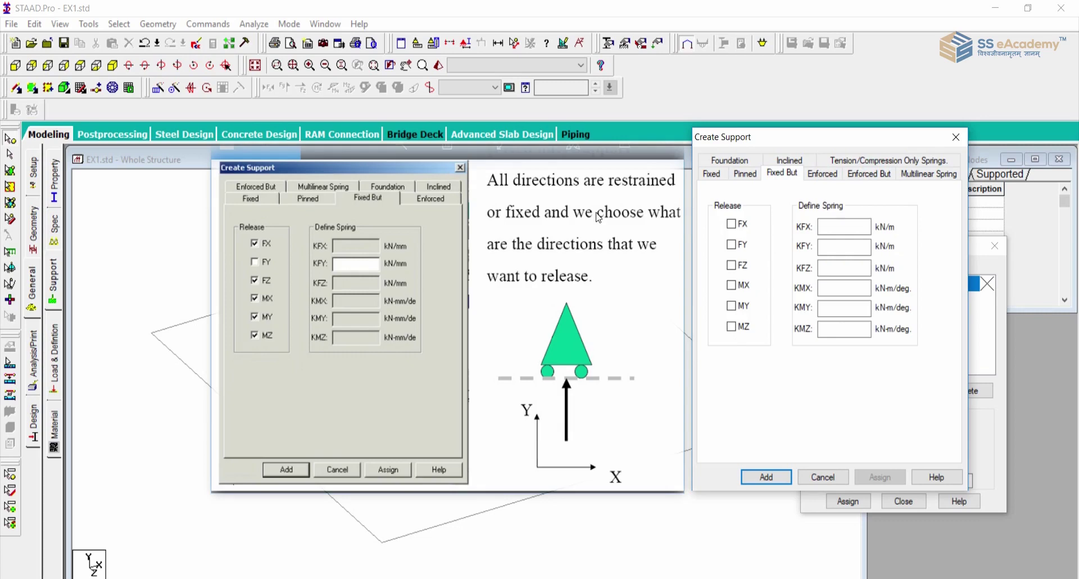
Step: Release FX, FZ, MX, MY and MZ and add it as Support 2
{"action": "mouse_move", "coordinate": [663, 326]}
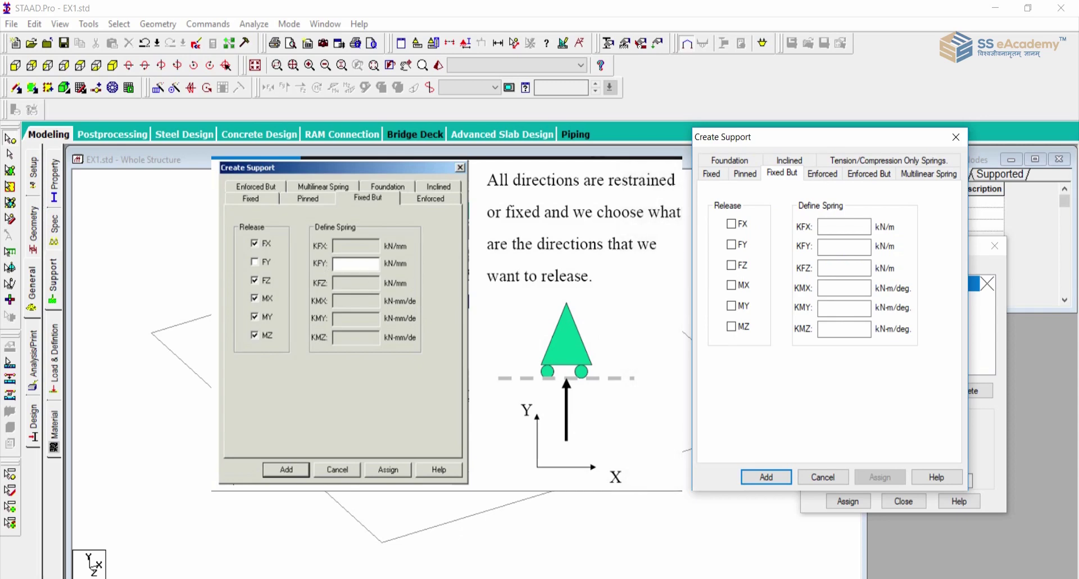
{"action": "left_click", "coordinate": [731, 224]}
{"action": "left_click", "coordinate": [731, 264]}
{"action": "left_click", "coordinate": [731, 285]}
{"action": "left_click", "coordinate": [731, 306]}
{"action": "left_click", "coordinate": [731, 326]}
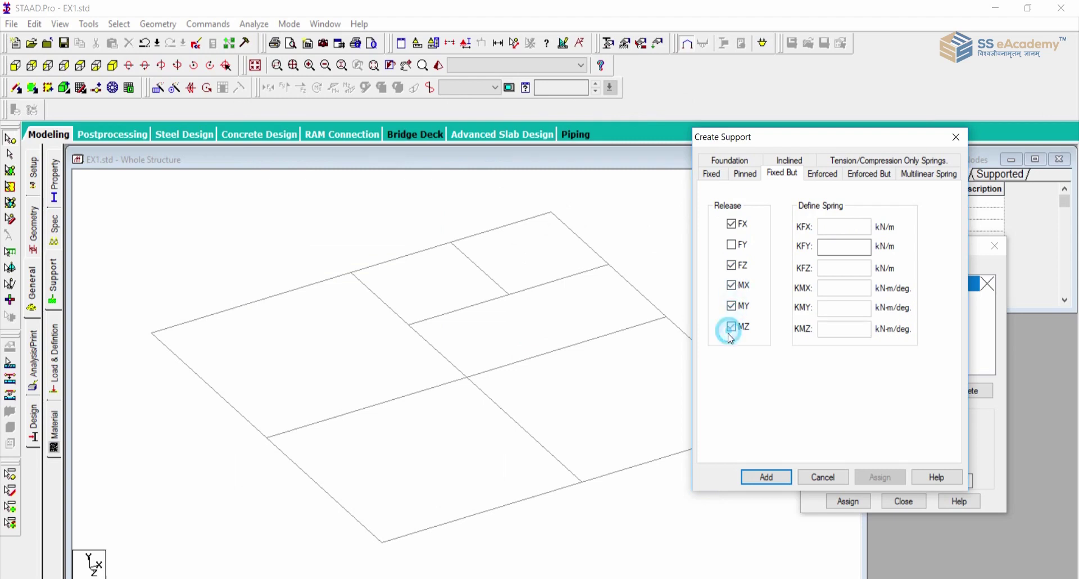
{"action": "left_click", "coordinate": [767, 477]}
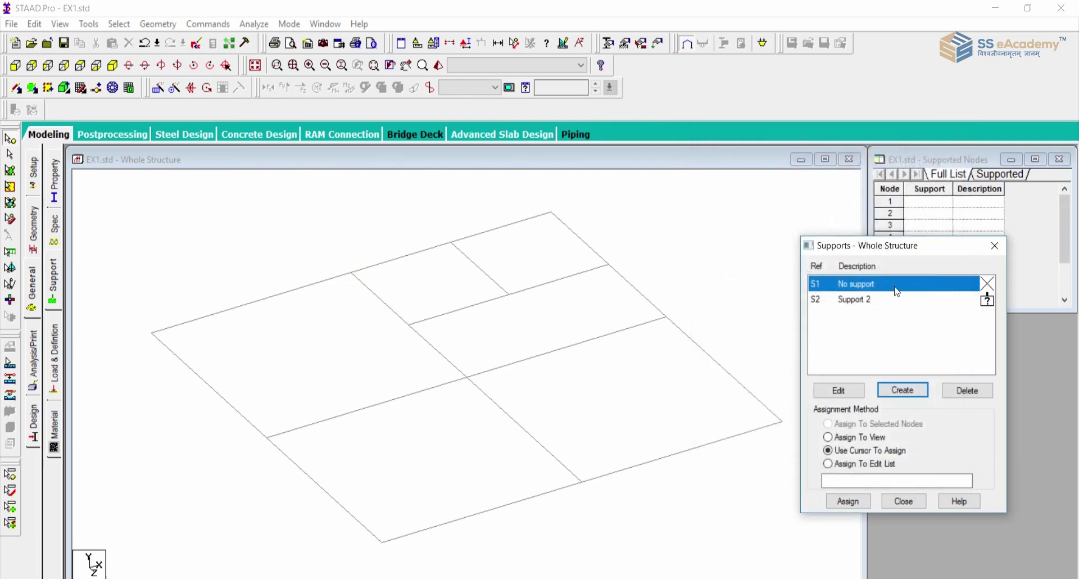
Step: Create a fully fixed support and add it as Support 3
{"action": "left_click", "coordinate": [880, 302]}
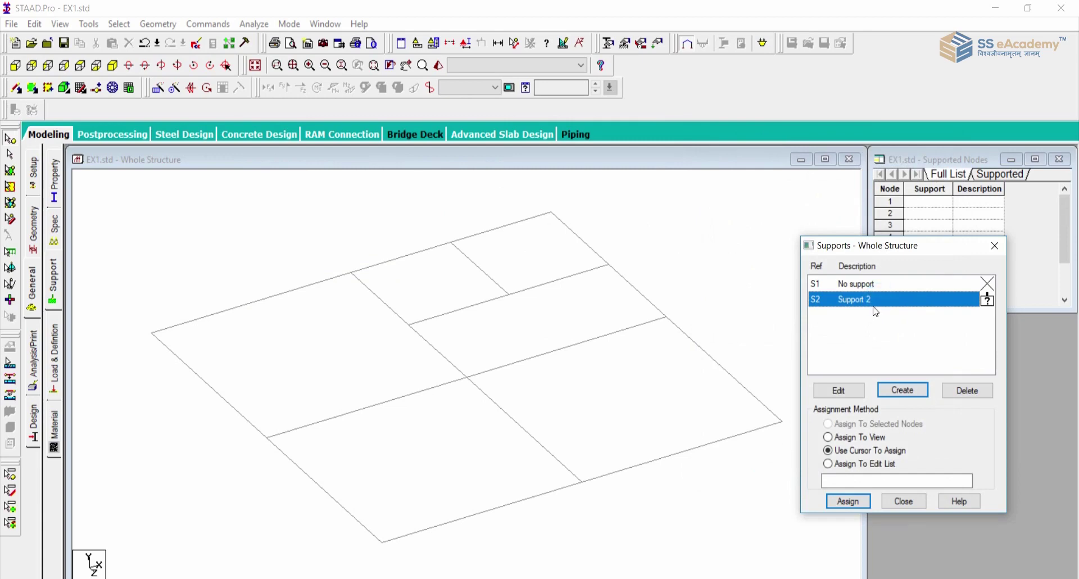
{"action": "left_click", "coordinate": [901, 393]}
{"action": "left_click_drag", "start_coordinate": [838, 203], "coordinate": [514, 174]}
{"action": "left_click", "coordinate": [521, 212]}
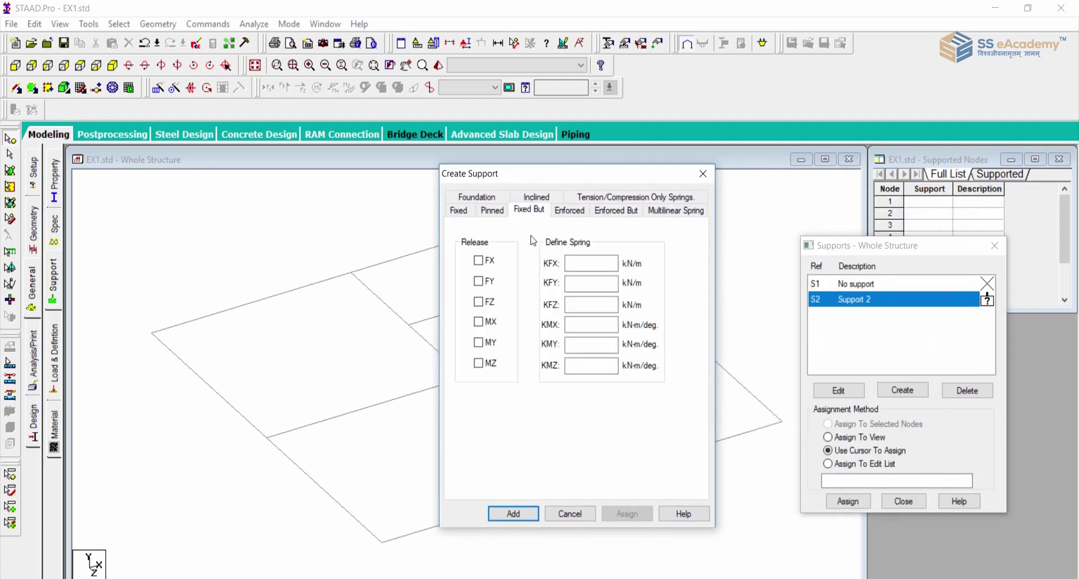
{"action": "left_click", "coordinate": [571, 211]}
{"action": "left_click", "coordinate": [614, 212]}
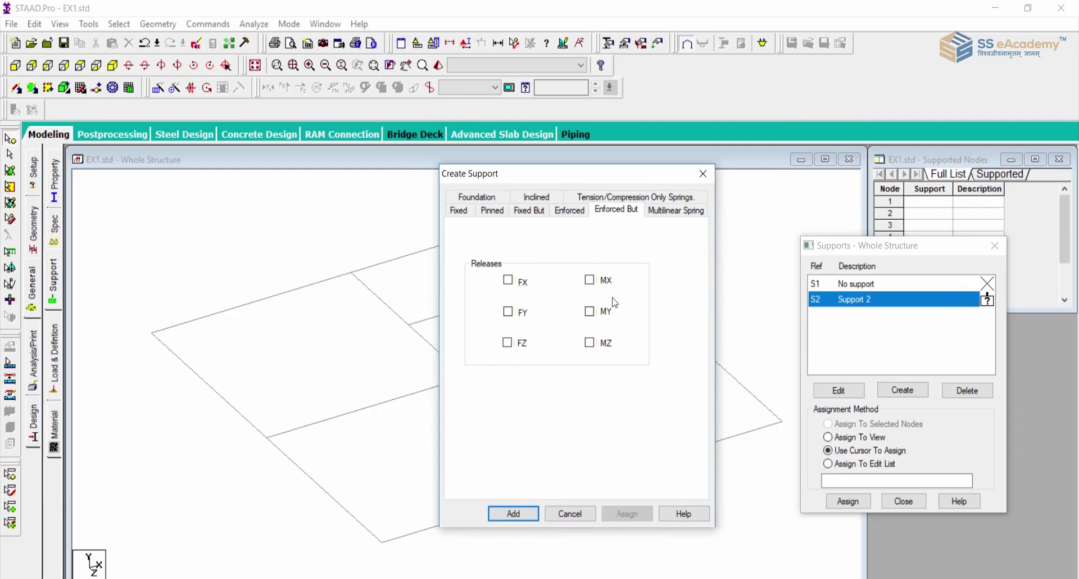
{"action": "left_click_drag", "start_coordinate": [548, 177], "coordinate": [569, 177]}
{"action": "left_click", "coordinate": [478, 211]}
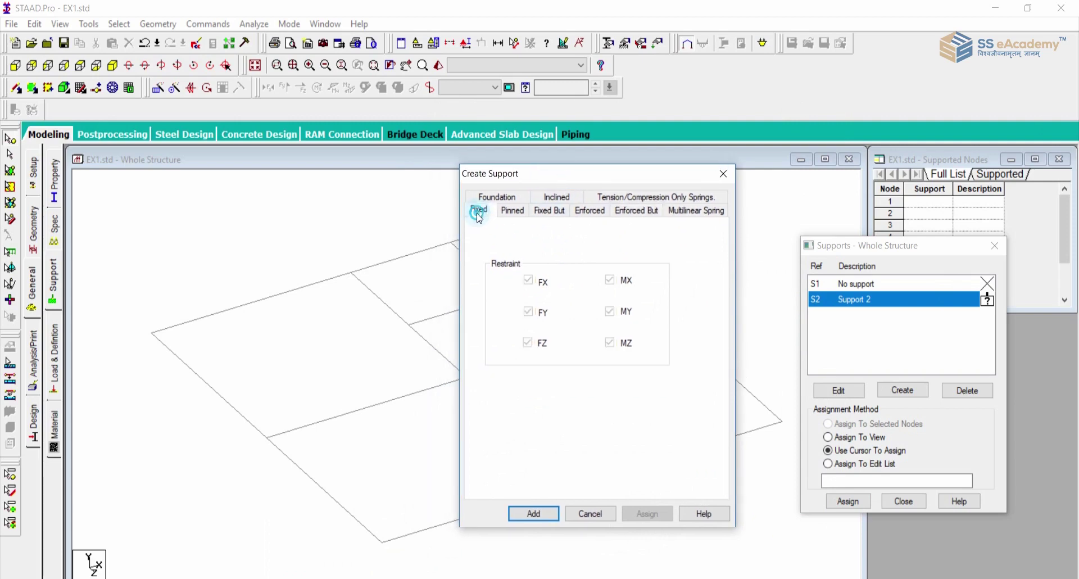
{"action": "left_click", "coordinate": [534, 514]}
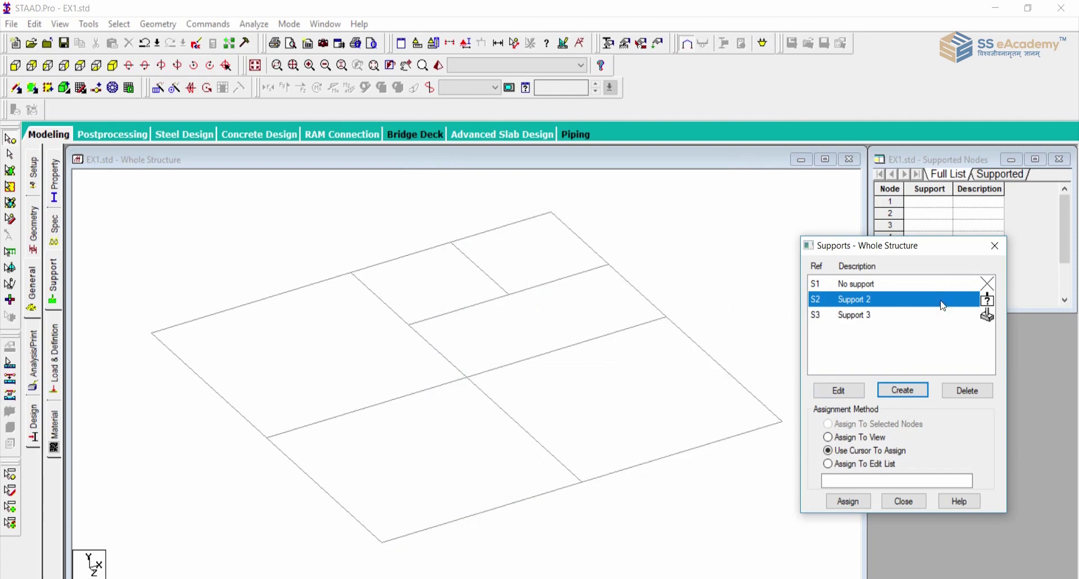
Step: Create a pinned support restraining FX, FY and FZ as Support 4
{"action": "left_click_drag", "start_coordinate": [910, 248], "coordinate": [981, 303]}
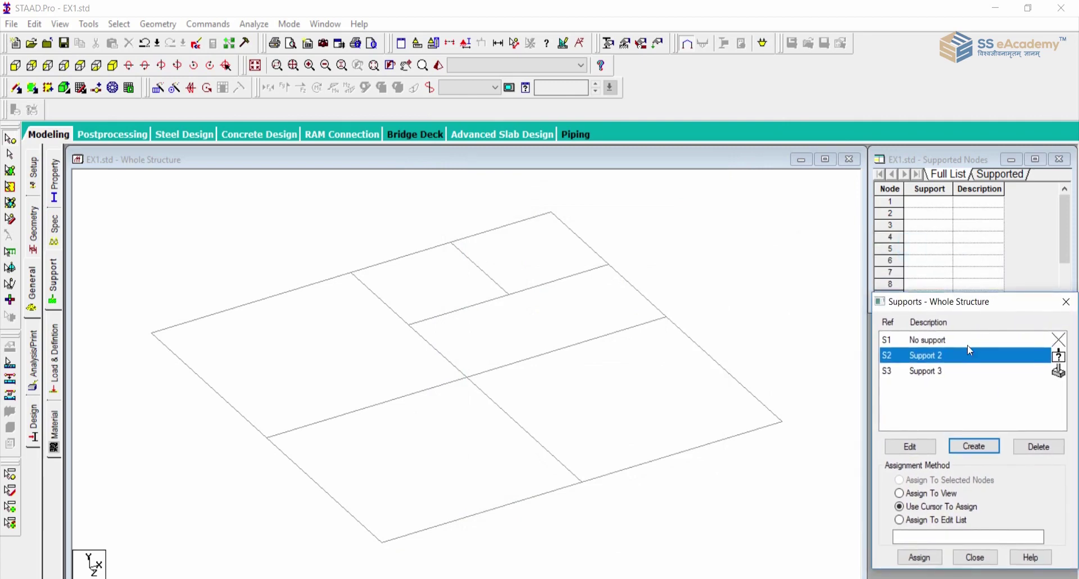
{"action": "left_click", "coordinate": [951, 371]}
{"action": "left_click", "coordinate": [966, 449]}
{"action": "left_click", "coordinate": [855, 288]}
{"action": "left_click", "coordinate": [868, 578]}
{"action": "left_click_drag", "start_coordinate": [919, 289], "coordinate": [878, 262]}
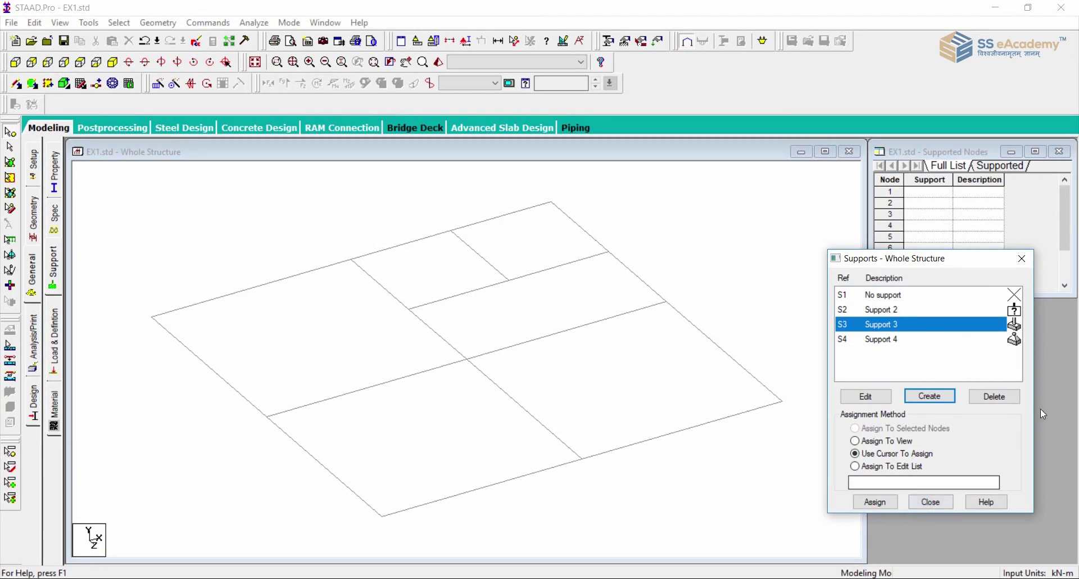
{"action": "left_click_drag", "start_coordinate": [925, 260], "coordinate": [963, 313]}
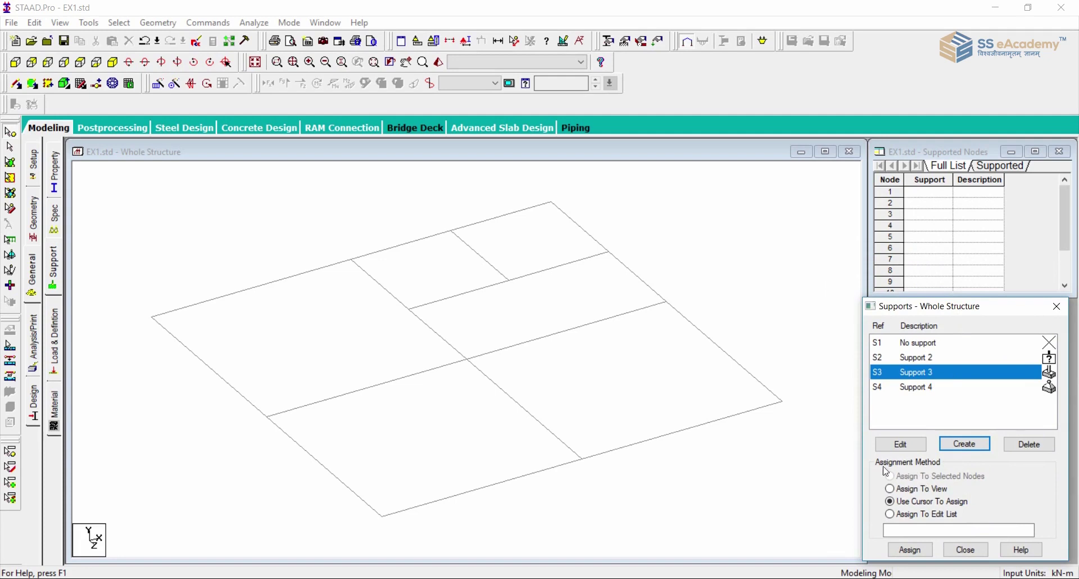
Step: Cycle through the support assignment methods and select the plate's right corner node
{"action": "left_click", "coordinate": [916, 477]}
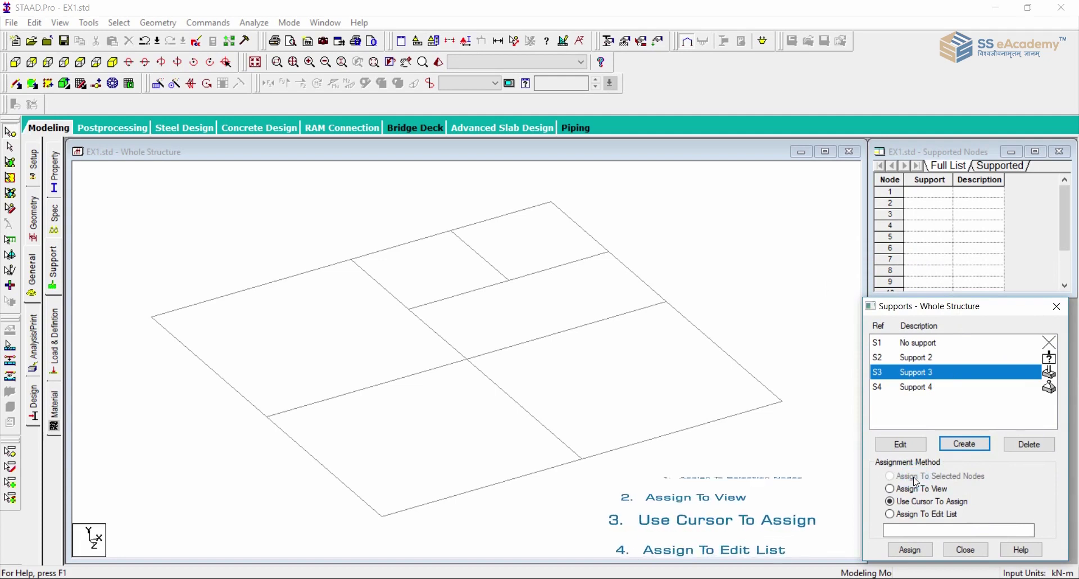
{"action": "left_click", "coordinate": [917, 491]}
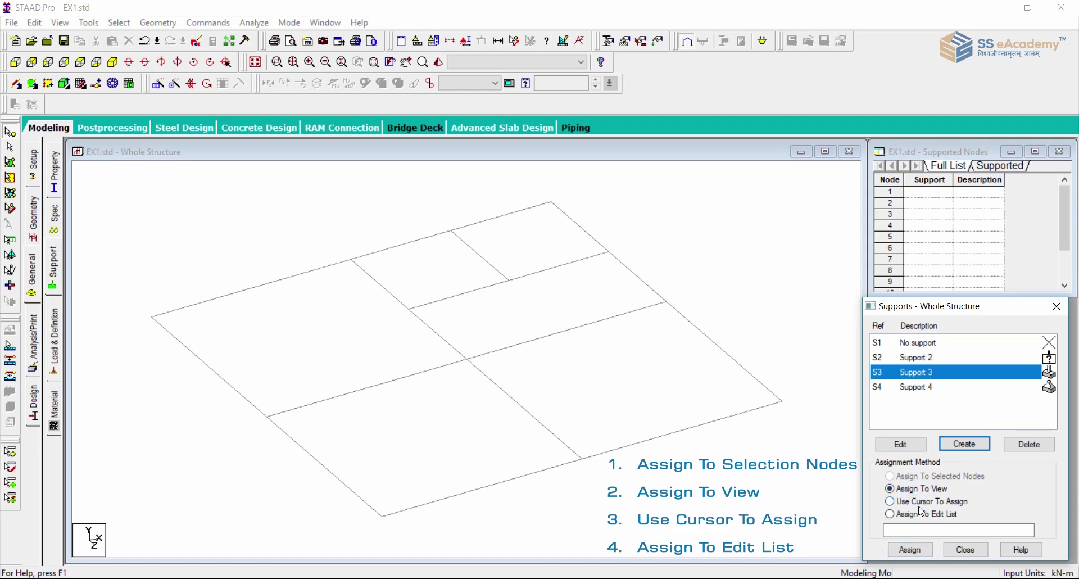
{"action": "left_click", "coordinate": [922, 504]}
{"action": "left_click", "coordinate": [922, 515]}
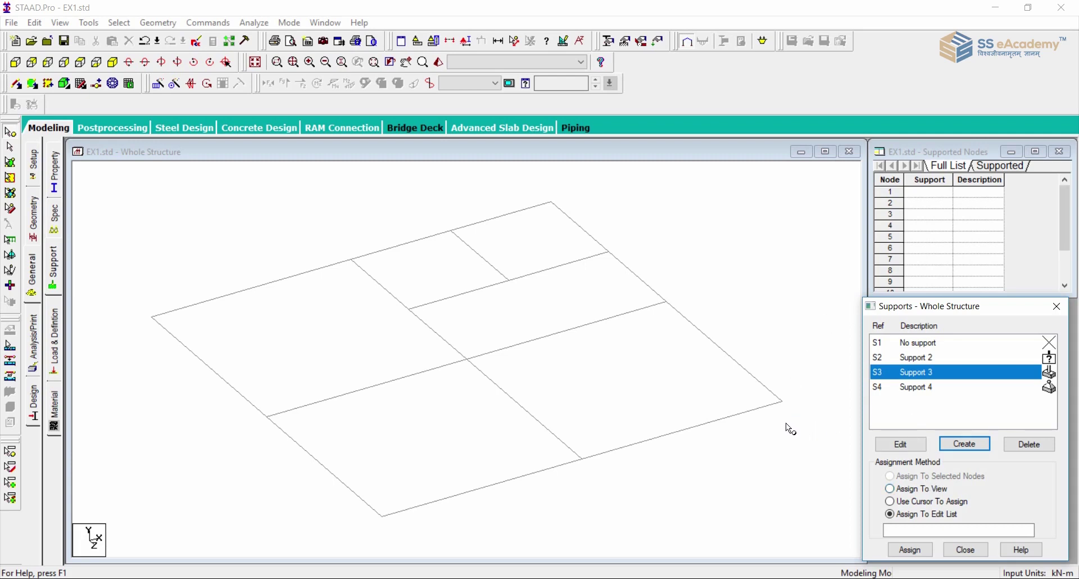
{"action": "left_click", "coordinate": [781, 400]}
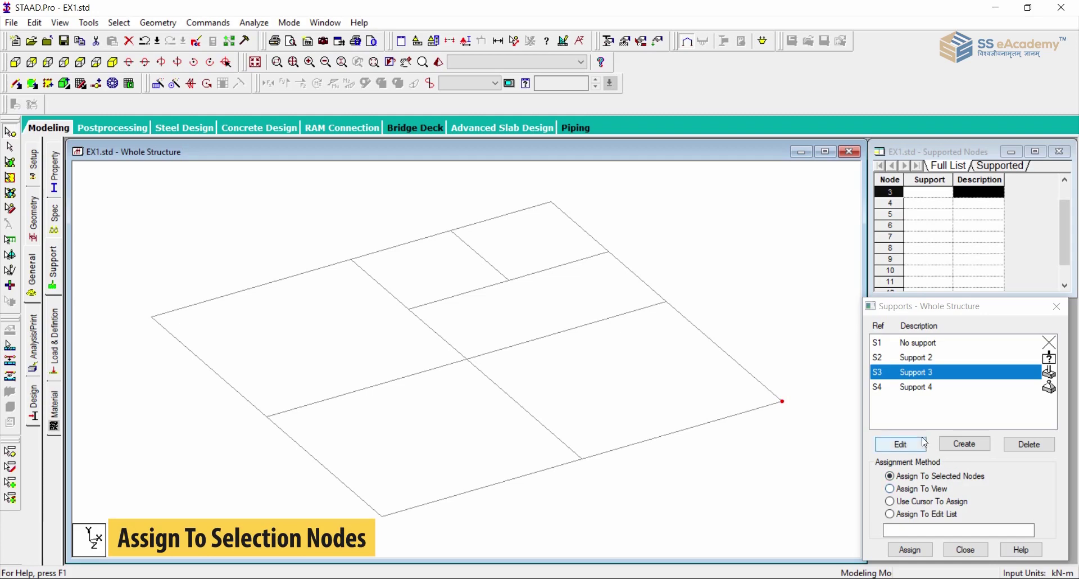
Step: Select front-edge nodes 3, 15 and 4 and assign fixed Support 3 to them, confirming with Yes
{"action": "left_click", "coordinate": [583, 461]}
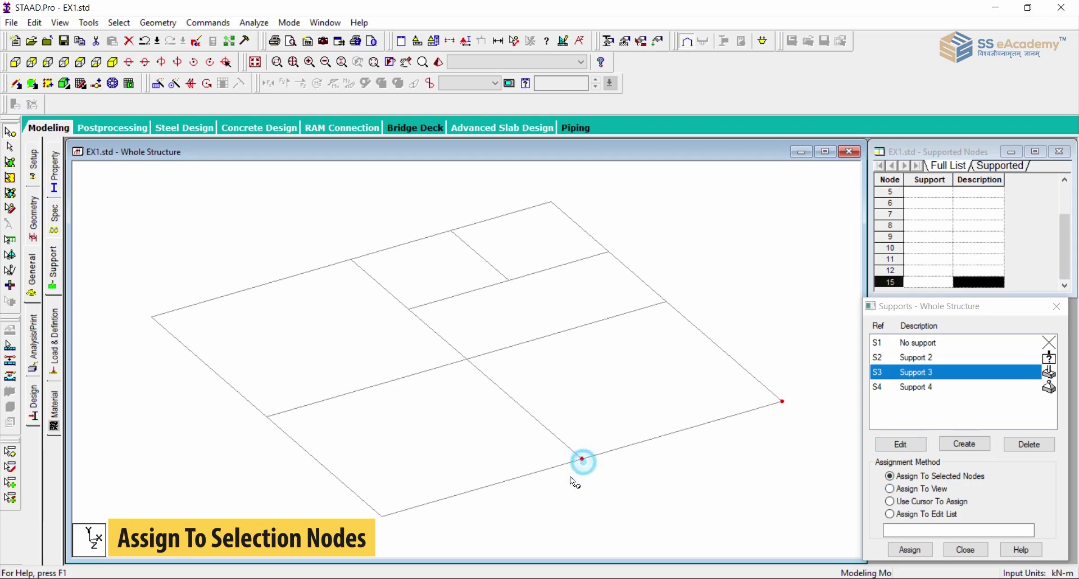
{"action": "left_click", "coordinate": [905, 515]}
{"action": "left_click", "coordinate": [911, 548]}
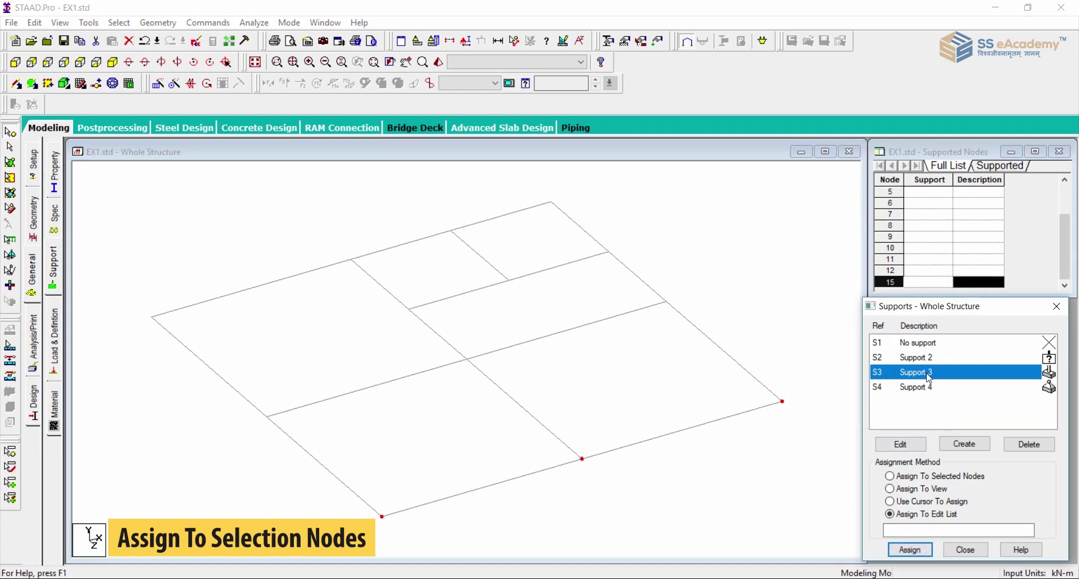
{"action": "left_click", "coordinate": [893, 481]}
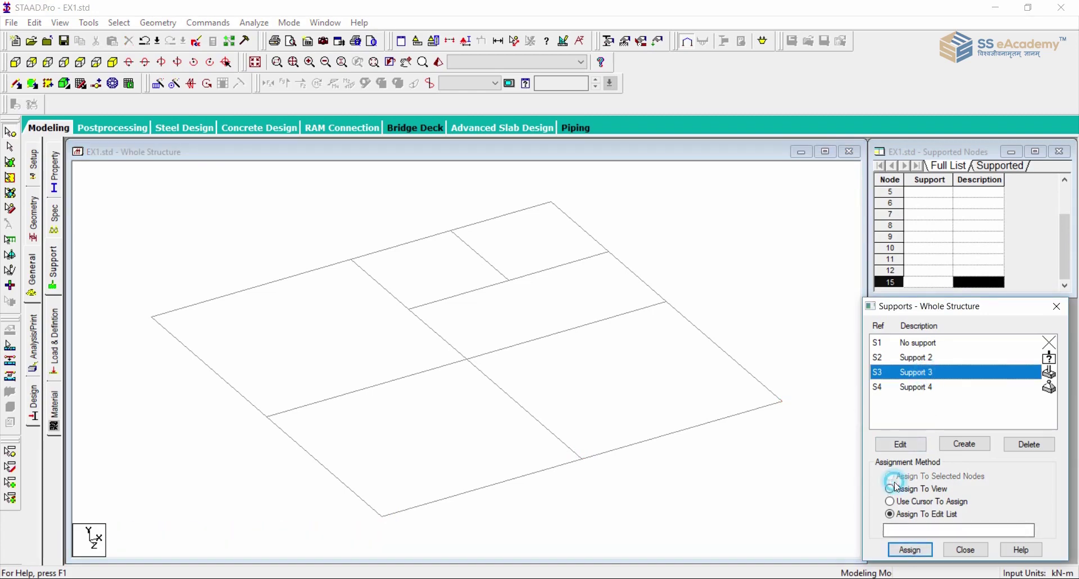
{"action": "left_click", "coordinate": [782, 402]}
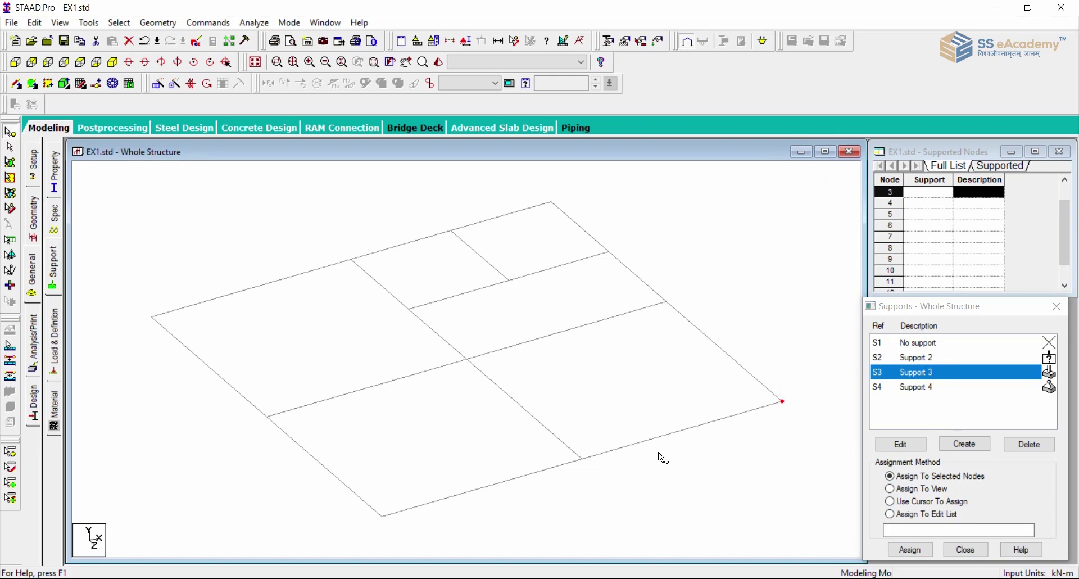
{"action": "left_click", "coordinate": [582, 458], "text": "ctrl"}
{"action": "left_click", "coordinate": [382, 516], "text": "ctrl"}
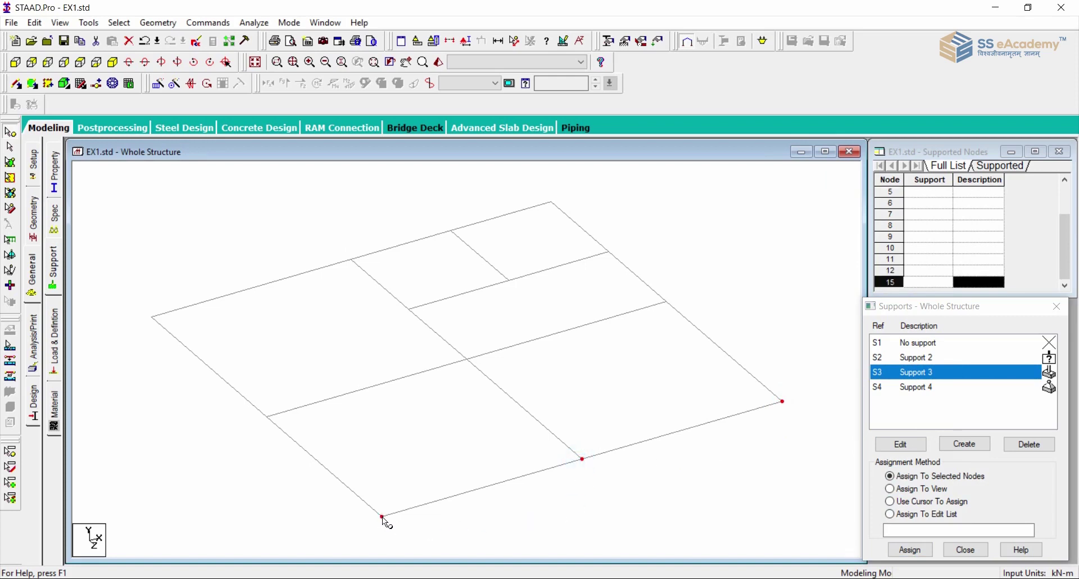
{"action": "left_click", "coordinate": [909, 550]}
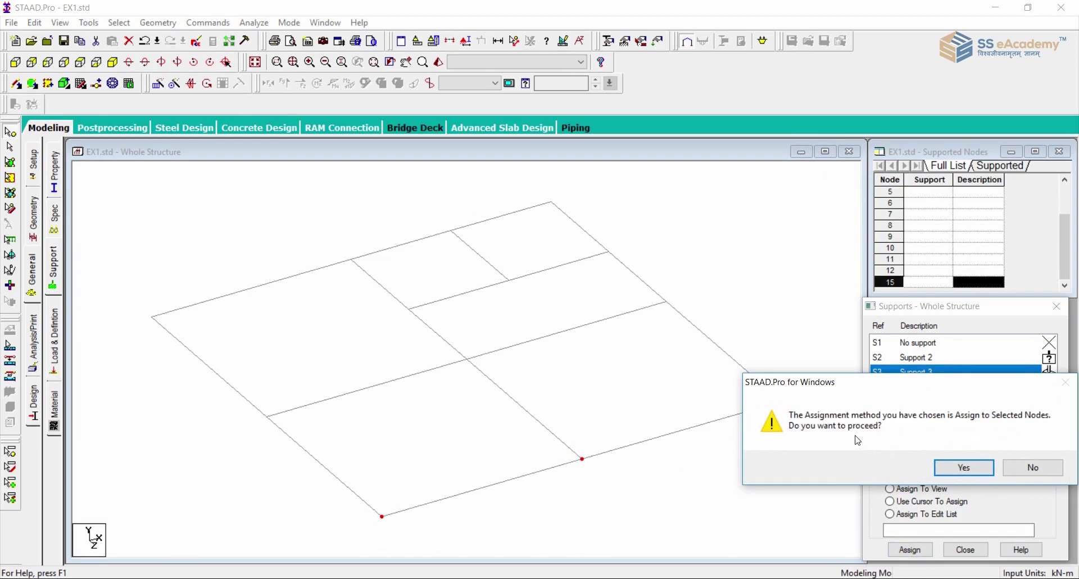
{"action": "left_click", "coordinate": [965, 468]}
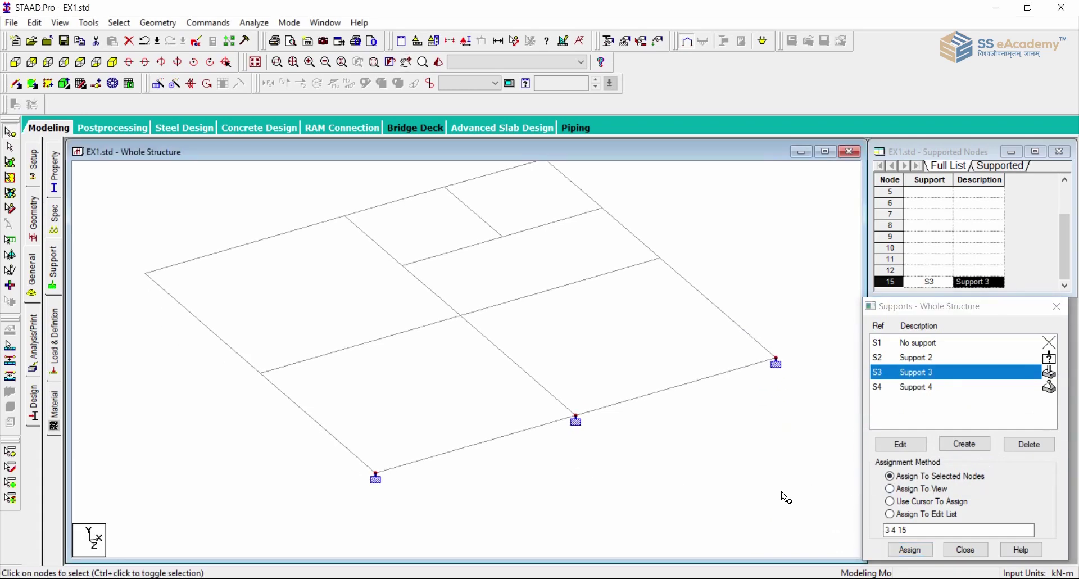
Step: Assign Support 3 to all nodes in view (1–12 and 15), declining auto save, then select S1 No support
{"action": "left_click", "coordinate": [912, 495]}
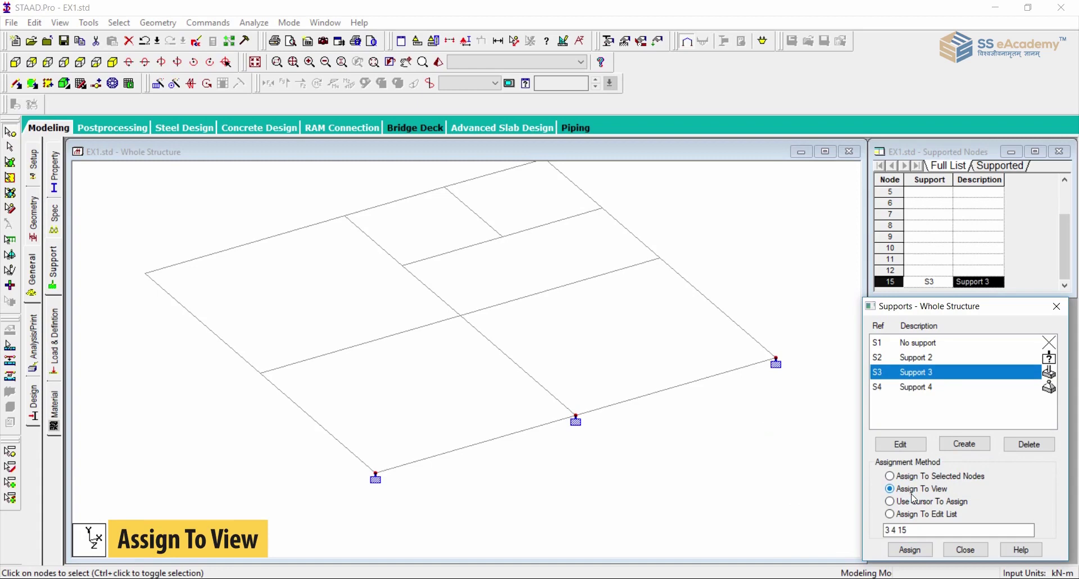
{"action": "left_click", "coordinate": [677, 456]}
{"action": "scroll", "coordinate": [676, 452], "scroll_direction": "down", "scroll_amount": 1}
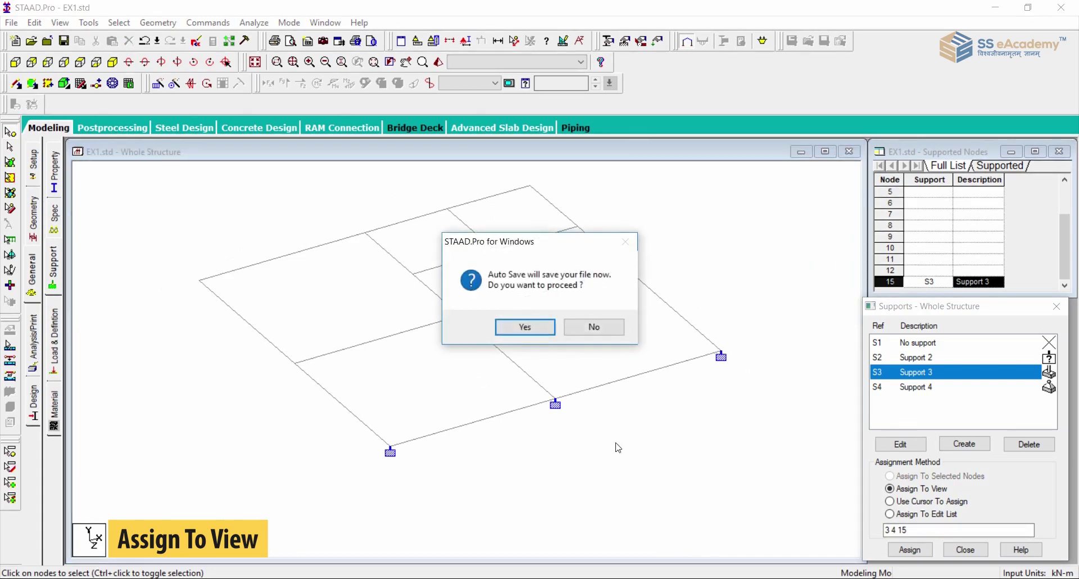
{"action": "left_click", "coordinate": [599, 326]}
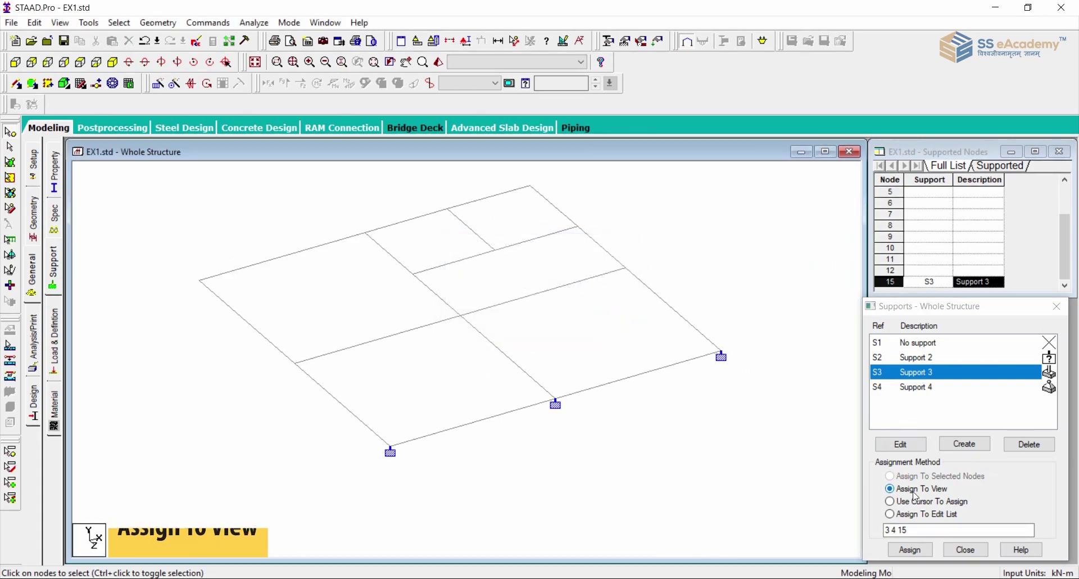
{"action": "left_click", "coordinate": [921, 552]}
{"action": "left_click", "coordinate": [923, 556]}
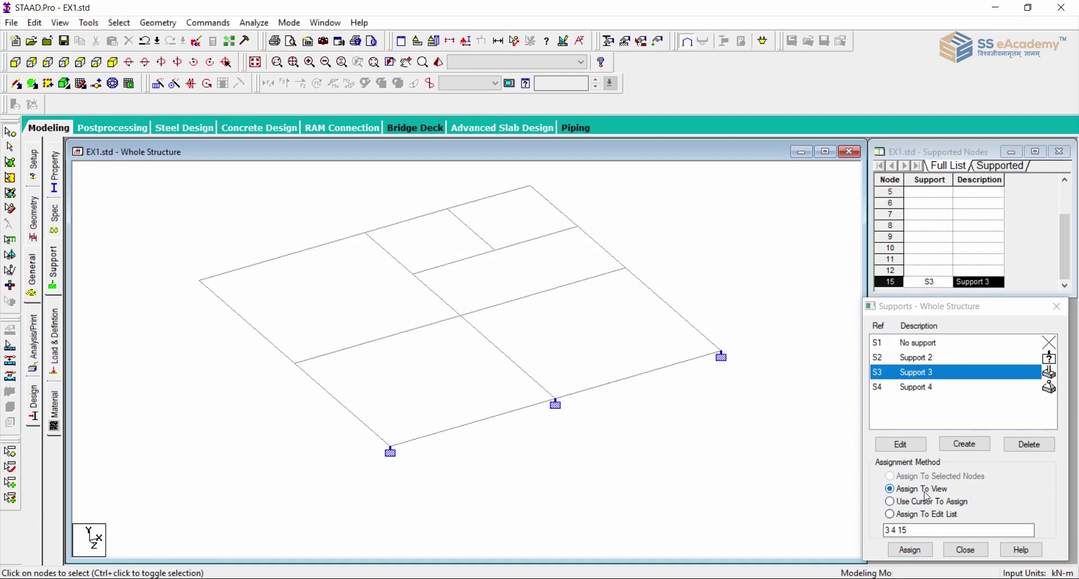
{"action": "left_click", "coordinate": [912, 549]}
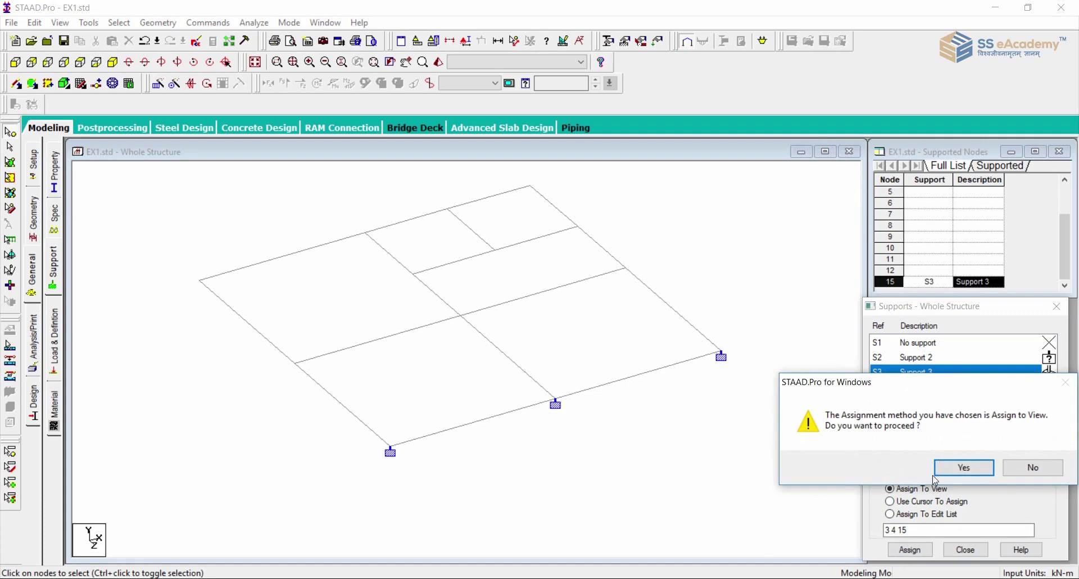
{"action": "left_click", "coordinate": [941, 471]}
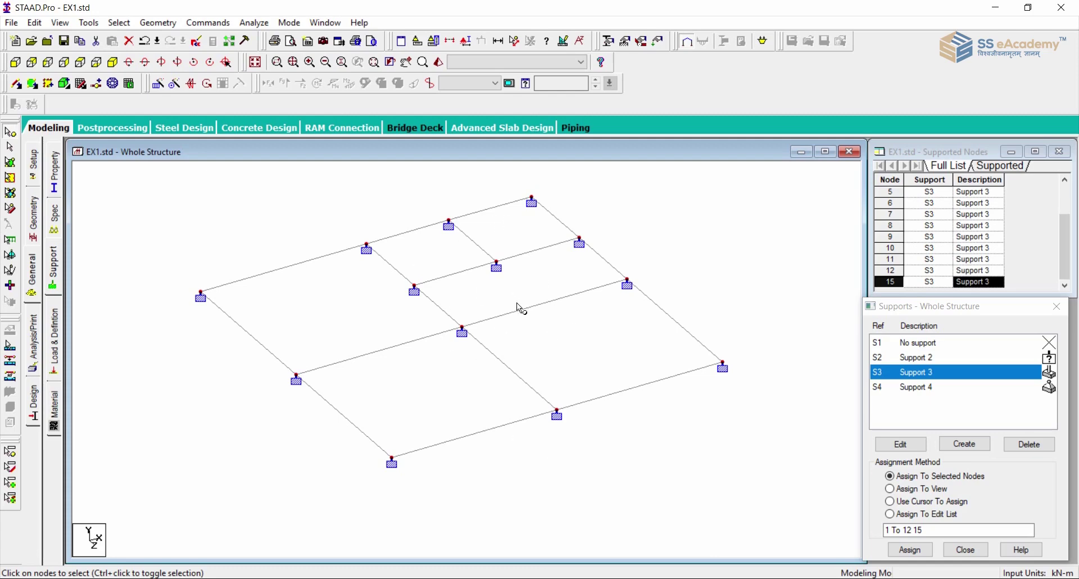
{"action": "left_click", "coordinate": [925, 344]}
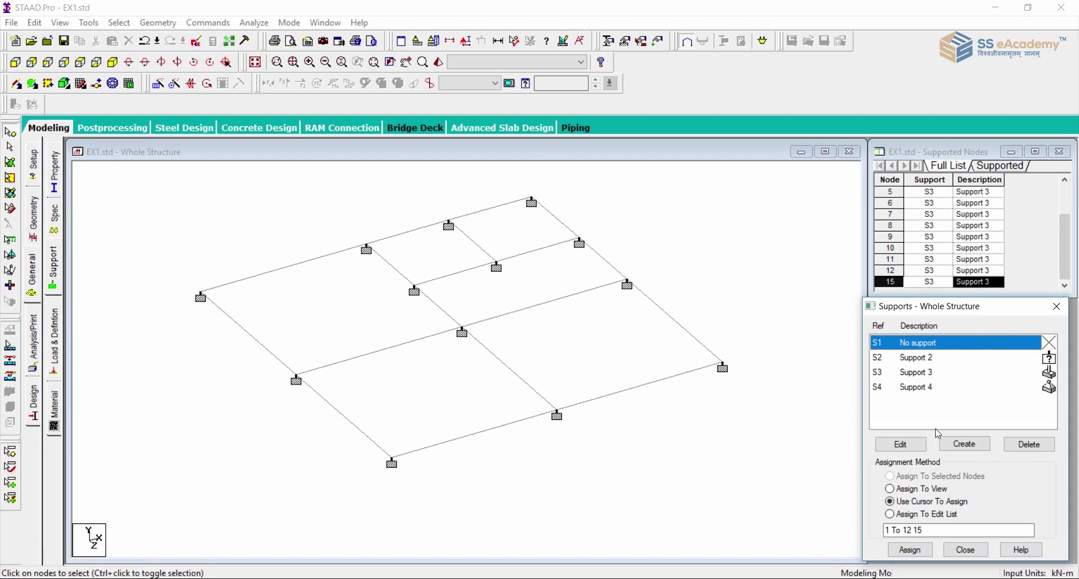
Step: Clear supports at the right corner, nodes 6, 15, 8, 10, 12, 9, 7 and back-edge nodes, then select S3
{"action": "left_click", "coordinate": [908, 552]}
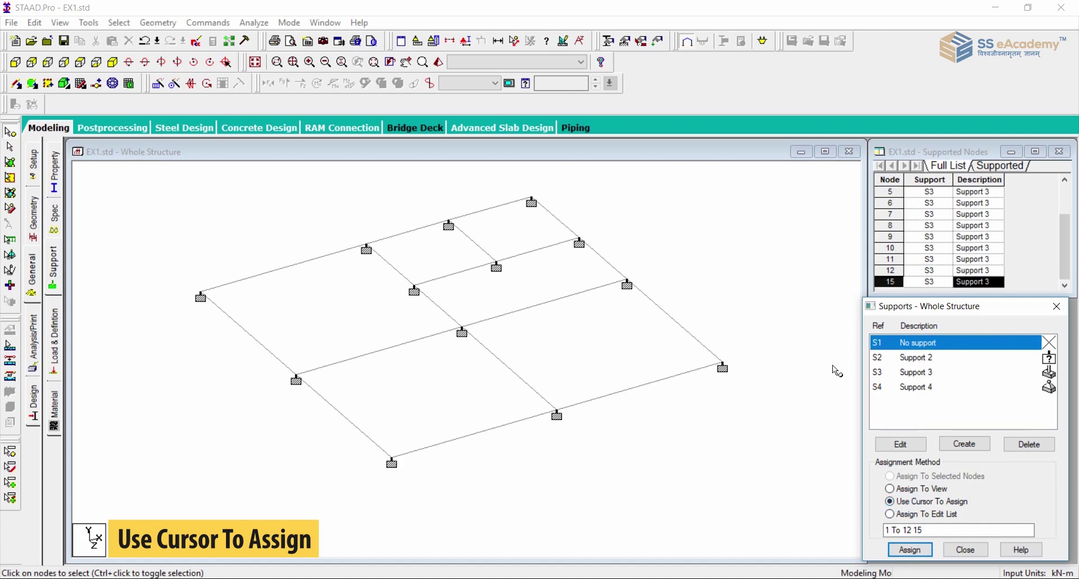
{"action": "left_click", "coordinate": [909, 550]}
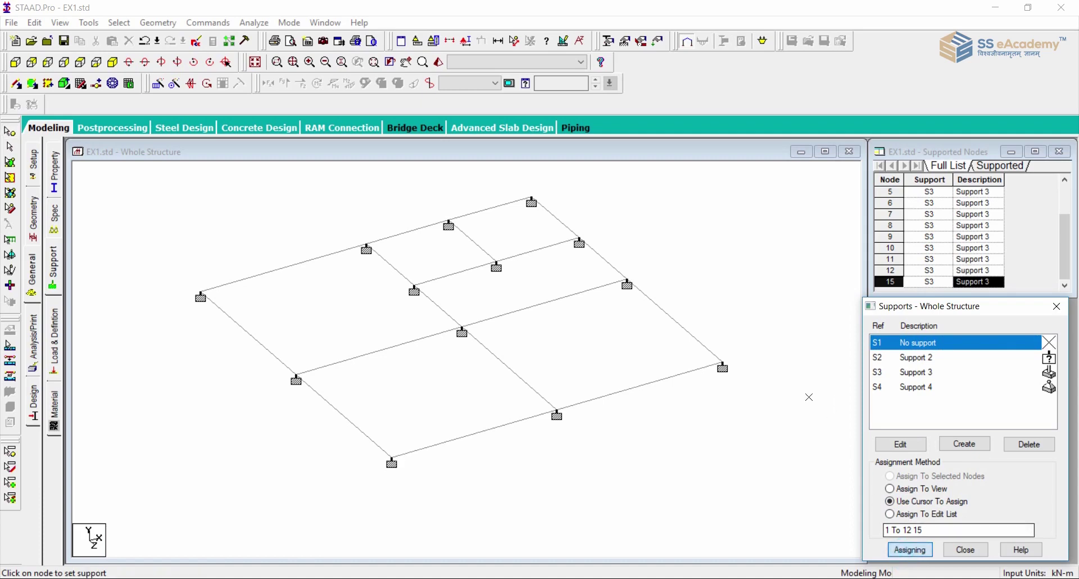
{"action": "left_click", "coordinate": [723, 368]}
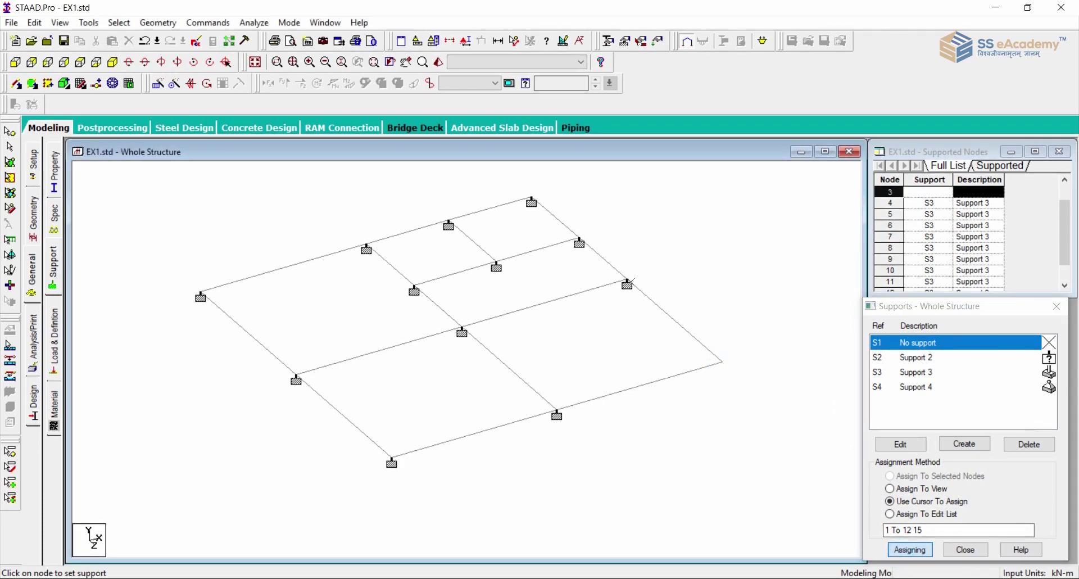
{"action": "left_click", "coordinate": [627, 283]}
{"action": "left_click", "coordinate": [556, 415]}
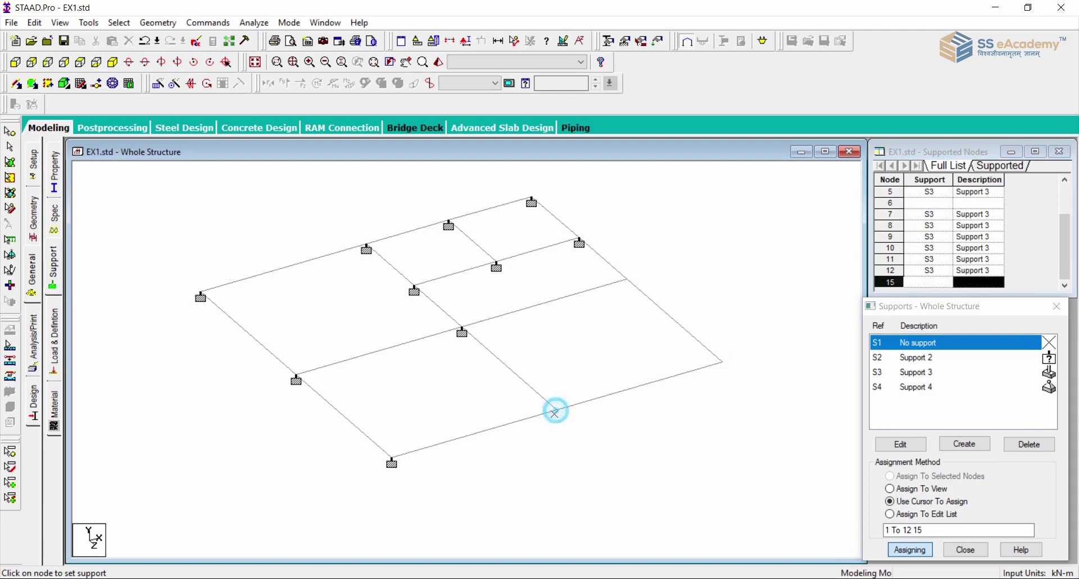
{"action": "left_click", "coordinate": [461, 331]}
{"action": "left_click", "coordinate": [580, 242]}
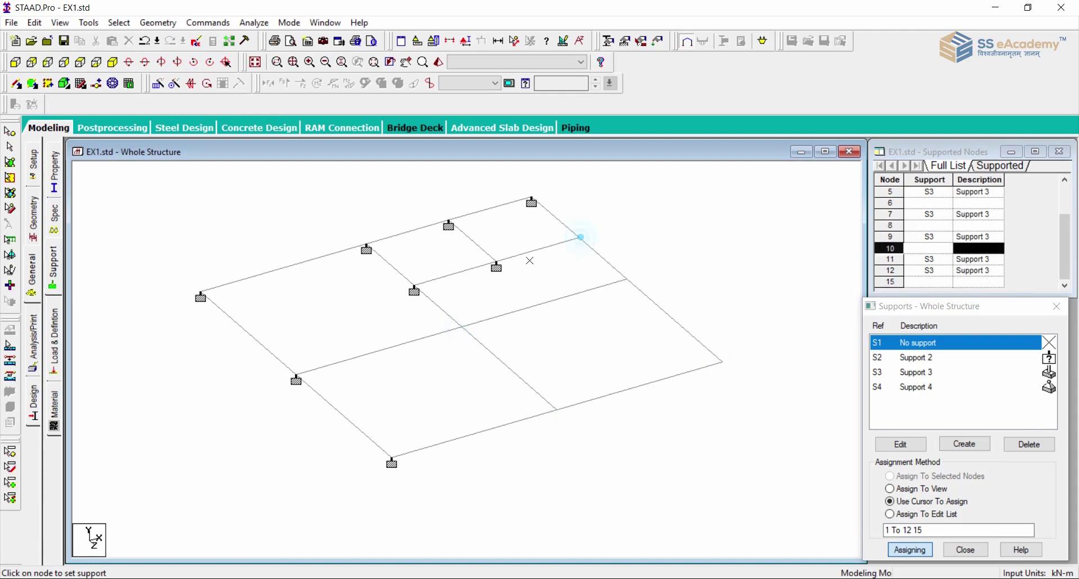
{"action": "left_click", "coordinate": [496, 265]}
{"action": "left_click", "coordinate": [417, 292]}
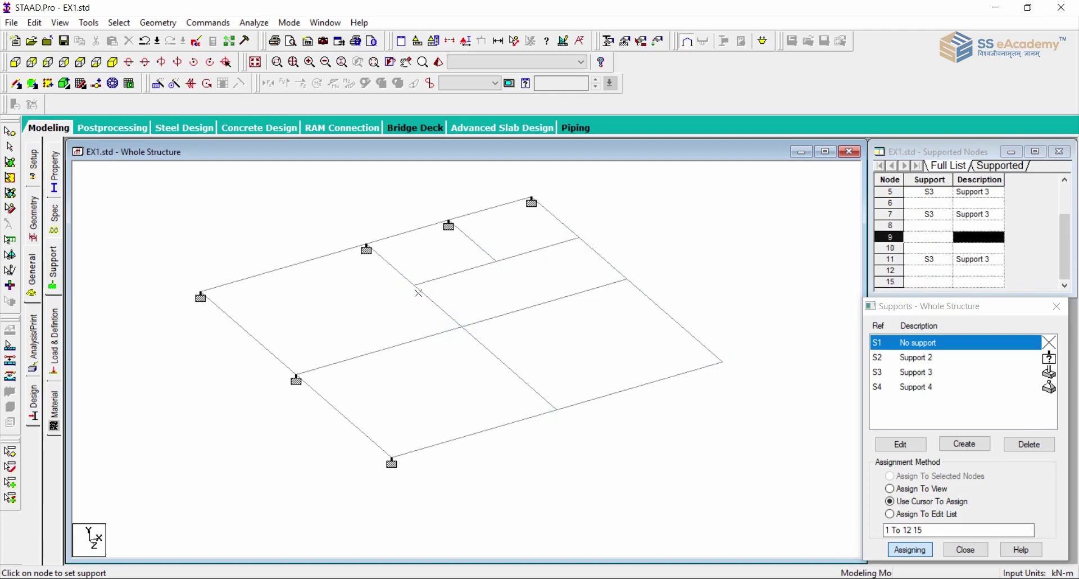
{"action": "left_click", "coordinate": [367, 247]}
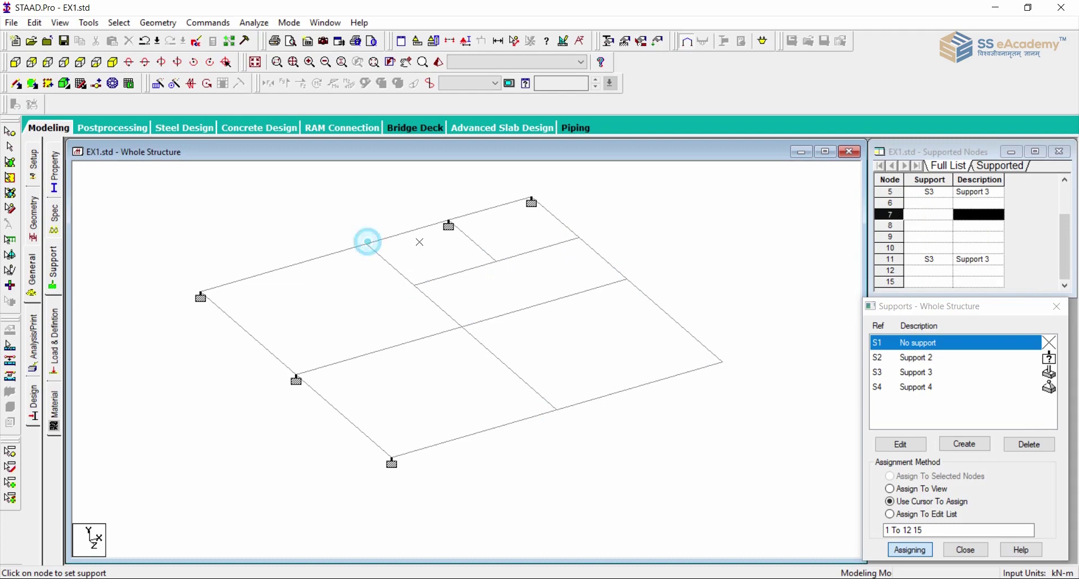
{"action": "left_click", "coordinate": [447, 224]}
{"action": "left_click", "coordinate": [531, 203]}
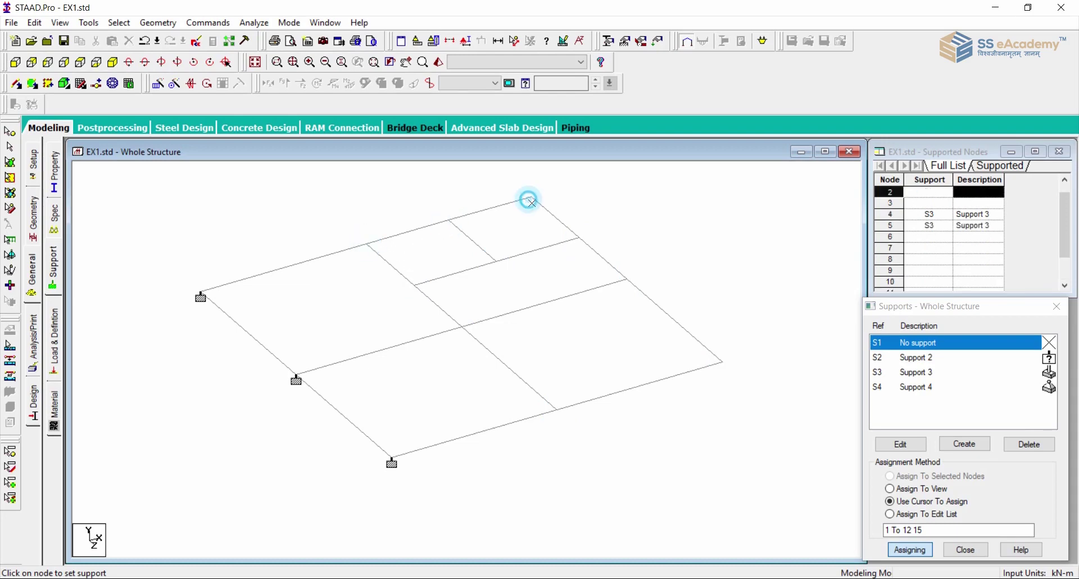
{"action": "left_click", "coordinate": [955, 372]}
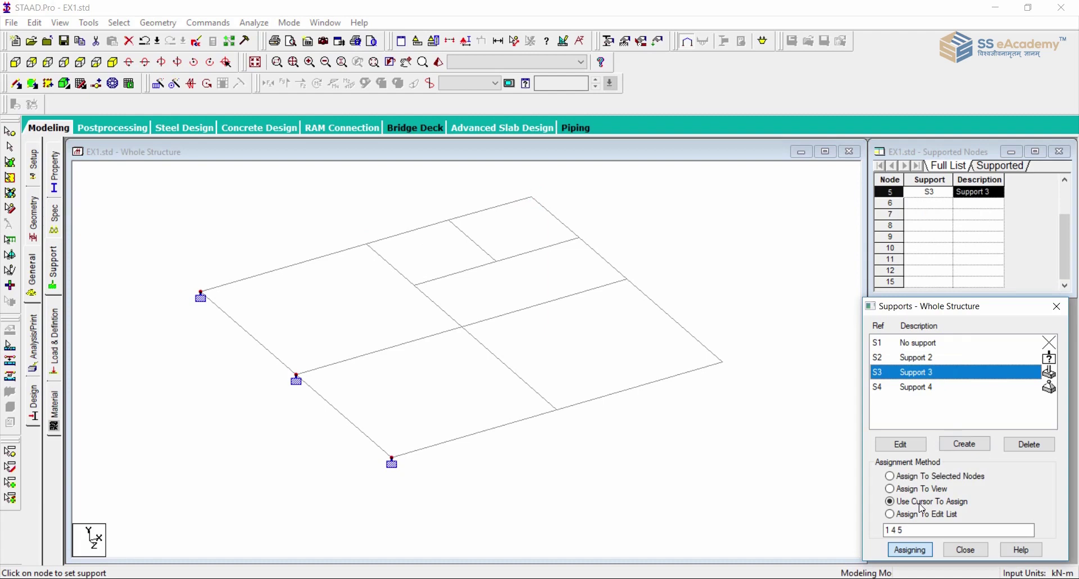
Step: Place Support 3 back on nodes 3, 15 and 6, then switch to Assign To Edit List
{"action": "left_click", "coordinate": [911, 550]}
{"action": "left_click", "coordinate": [723, 364]}
{"action": "left_click", "coordinate": [554, 415]}
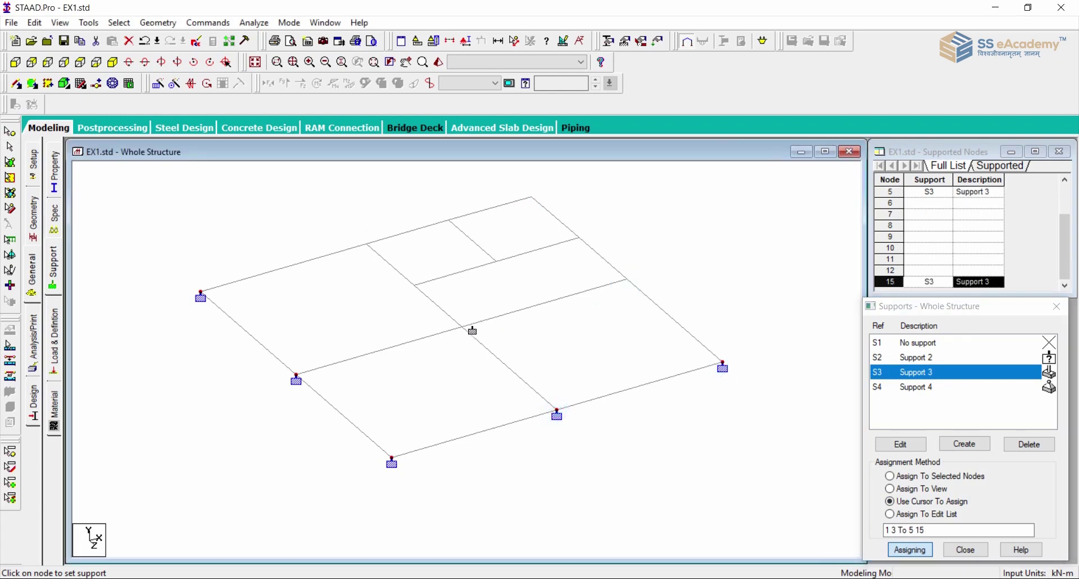
{"action": "left_click", "coordinate": [626, 281]}
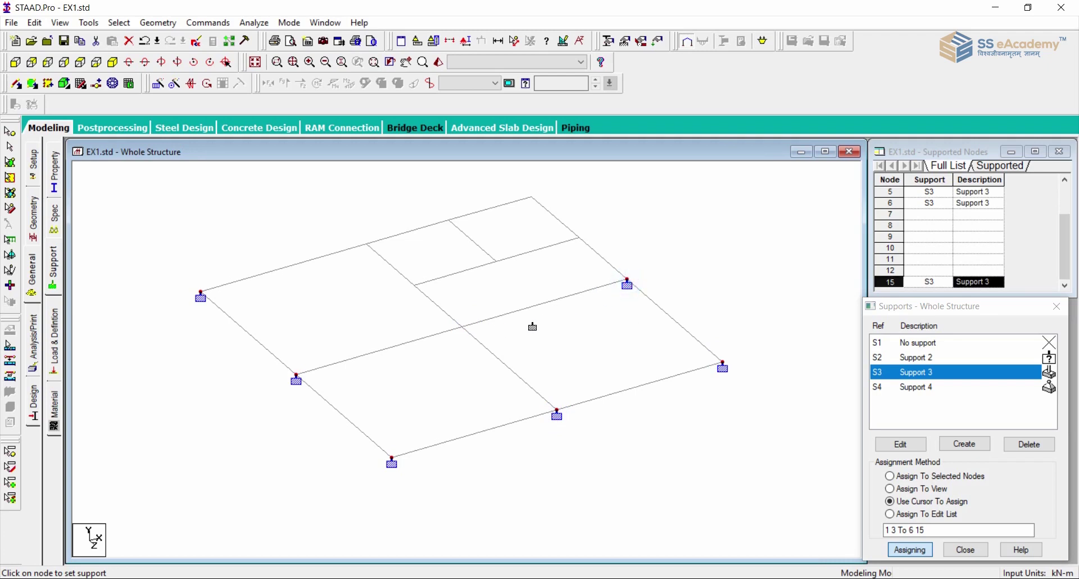
{"action": "left_click", "coordinate": [941, 514]}
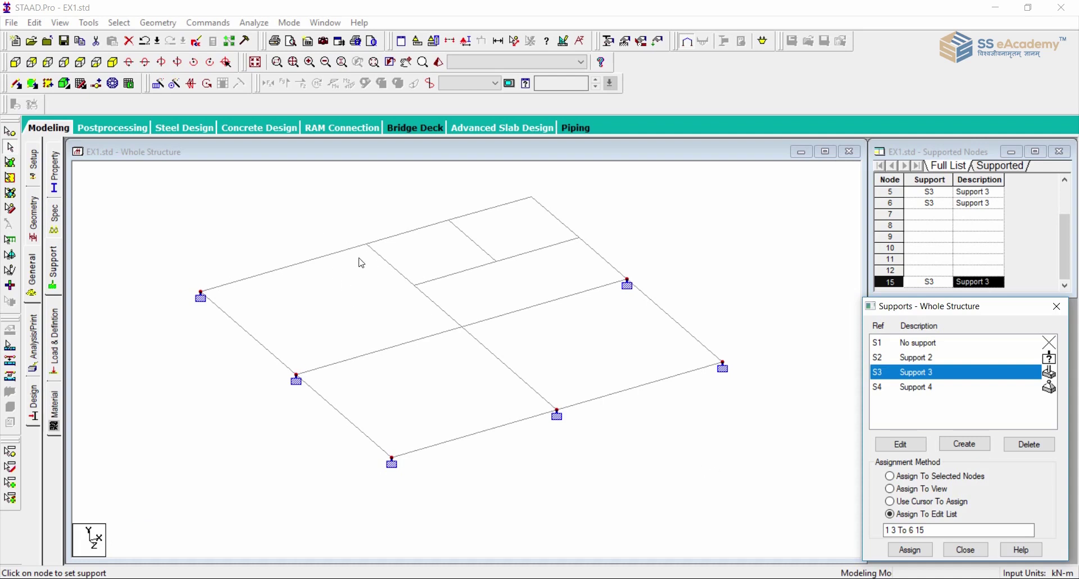
Step: Replace the 3-to-6 range in Support 3's node list with node 7, covering nodes 1, 3, 7, 15
{"action": "left_click", "coordinate": [339, 252]}
{"action": "left_click", "coordinate": [273, 288]}
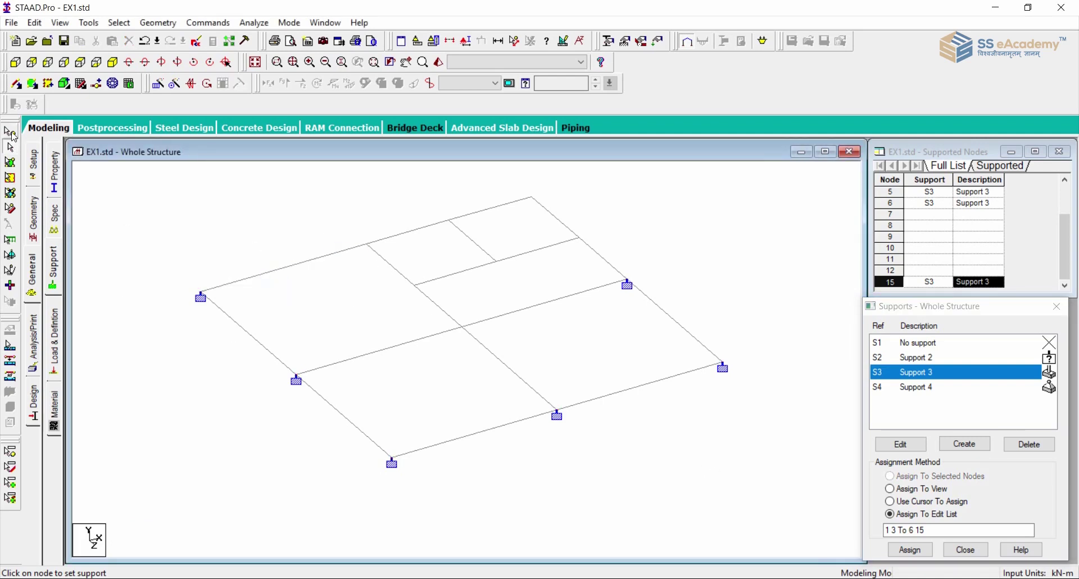
{"action": "left_click", "coordinate": [10, 145]}
{"action": "left_click", "coordinate": [367, 246]}
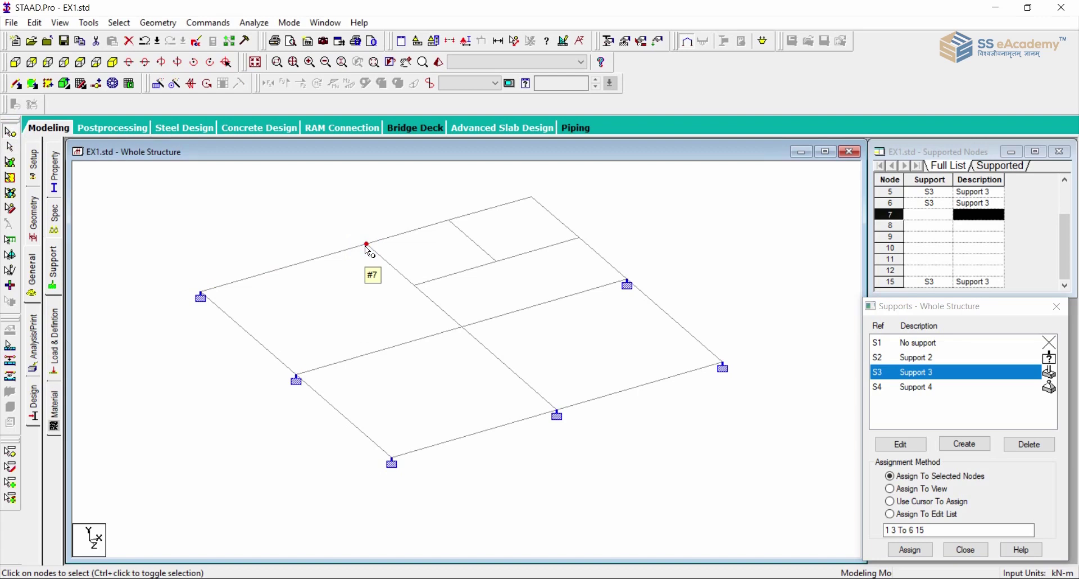
{"action": "left_click", "coordinate": [938, 515]}
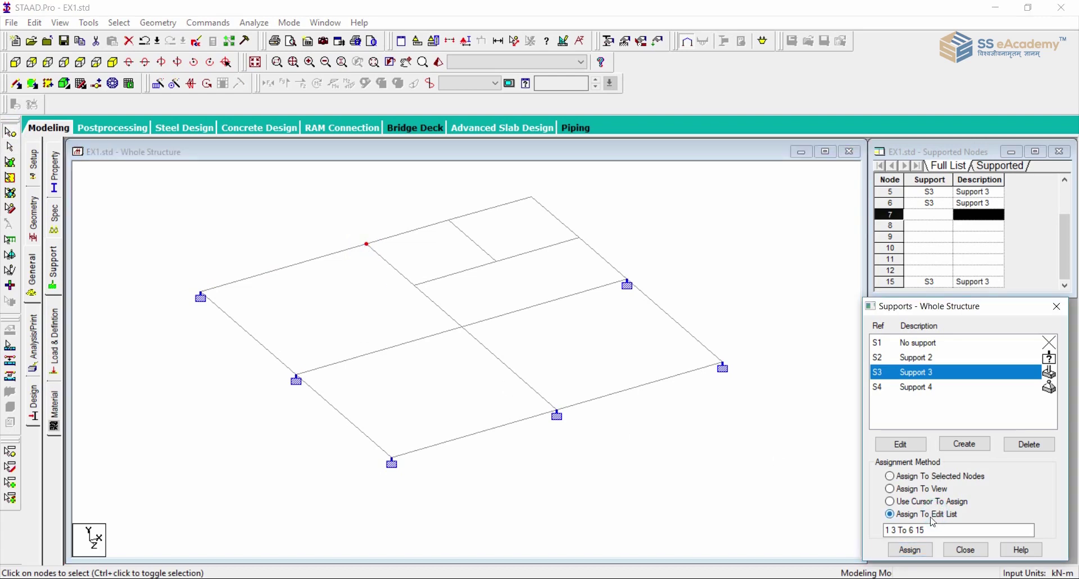
{"action": "left_click", "coordinate": [902, 534]}
{"action": "left_click", "coordinate": [1017, 531]}
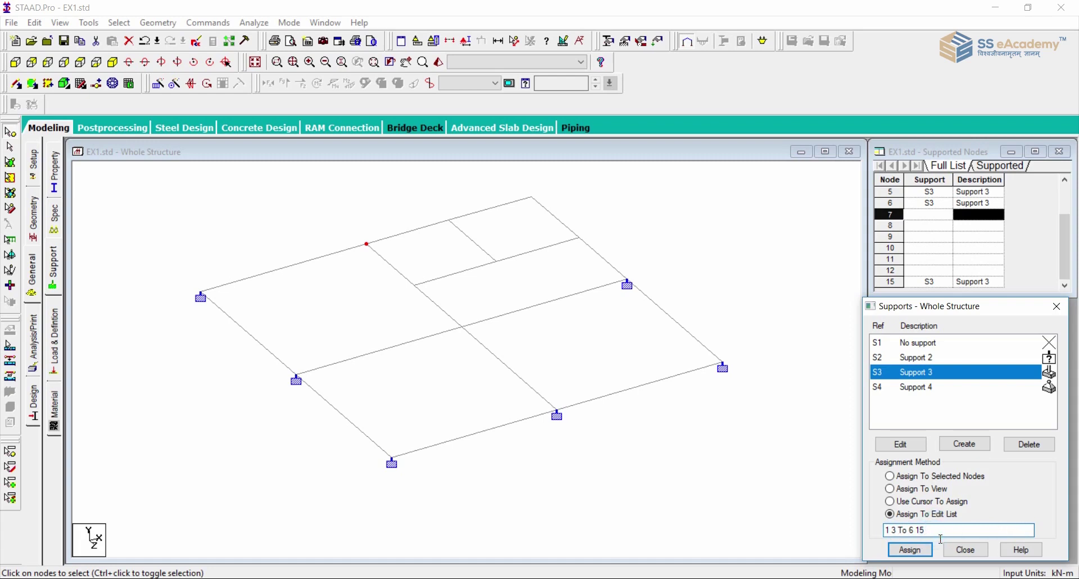
{"action": "left_click", "coordinate": [898, 532]}
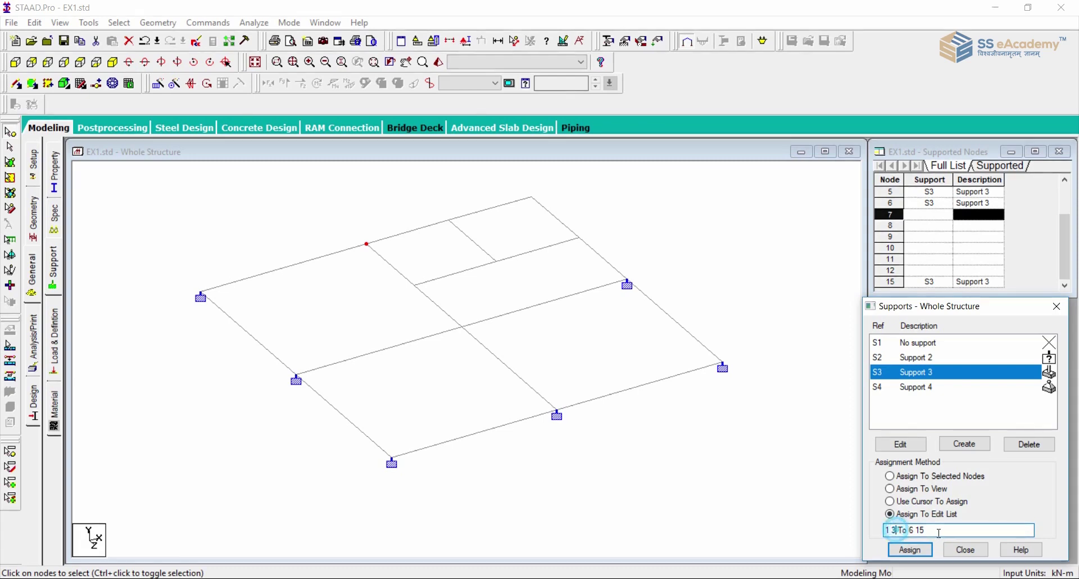
{"action": "key", "text": "Delete"}
{"action": "key", "text": "Delete"}
{"action": "key", "text": "Delete"}
{"action": "key", "text": "Delete"}
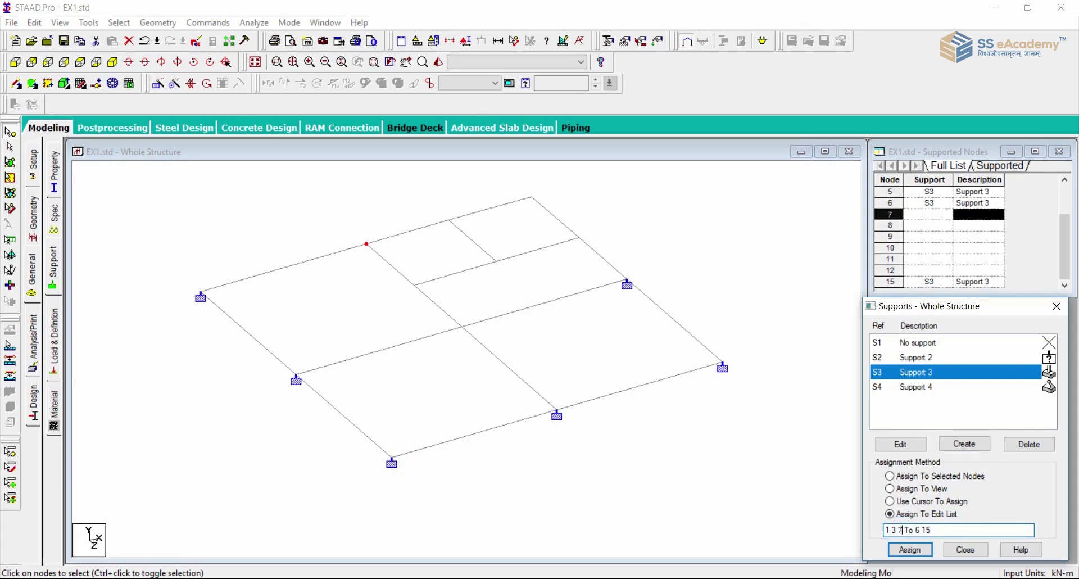
{"action": "type", "text": "7"}
{"action": "left_click", "coordinate": [909, 549]}
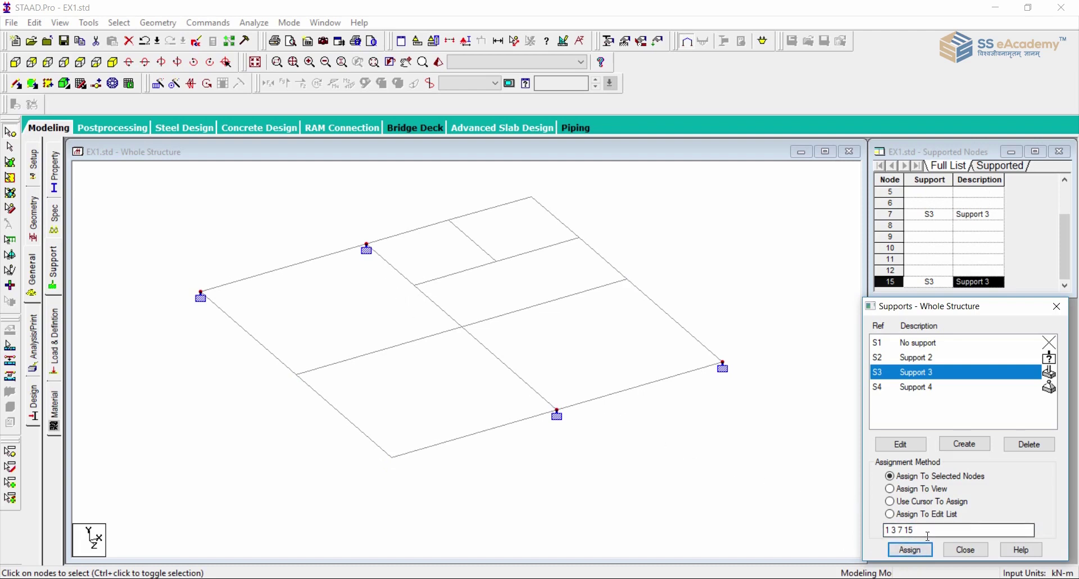
Step: Add node 4 to Support 3's typed node list, giving supports on nodes 1, 3, 4, 7 and 15
{"action": "left_click", "coordinate": [922, 514]}
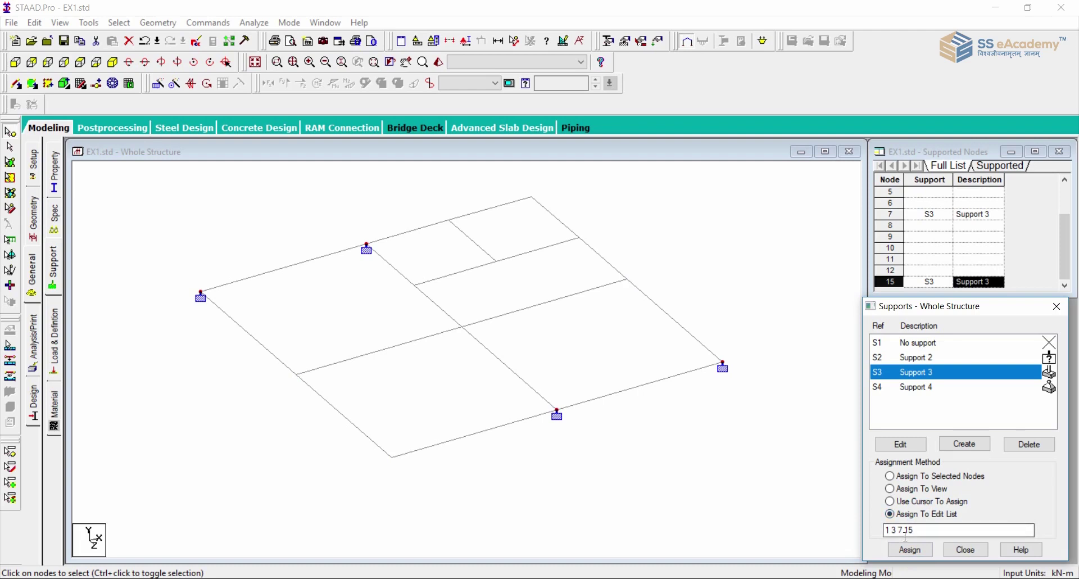
{"action": "left_click", "coordinate": [631, 446]}
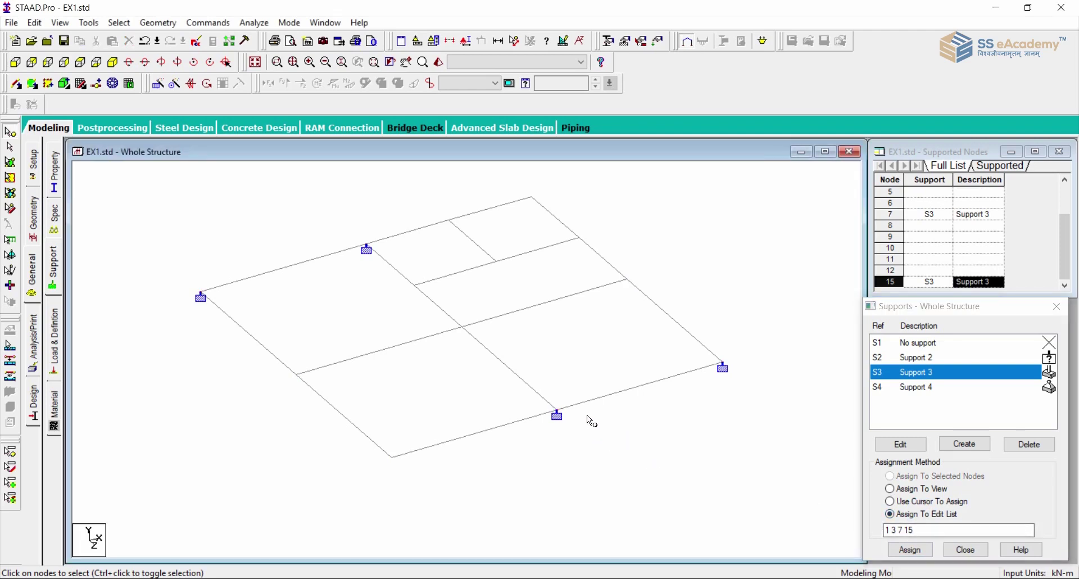
{"action": "left_click", "coordinate": [393, 457]}
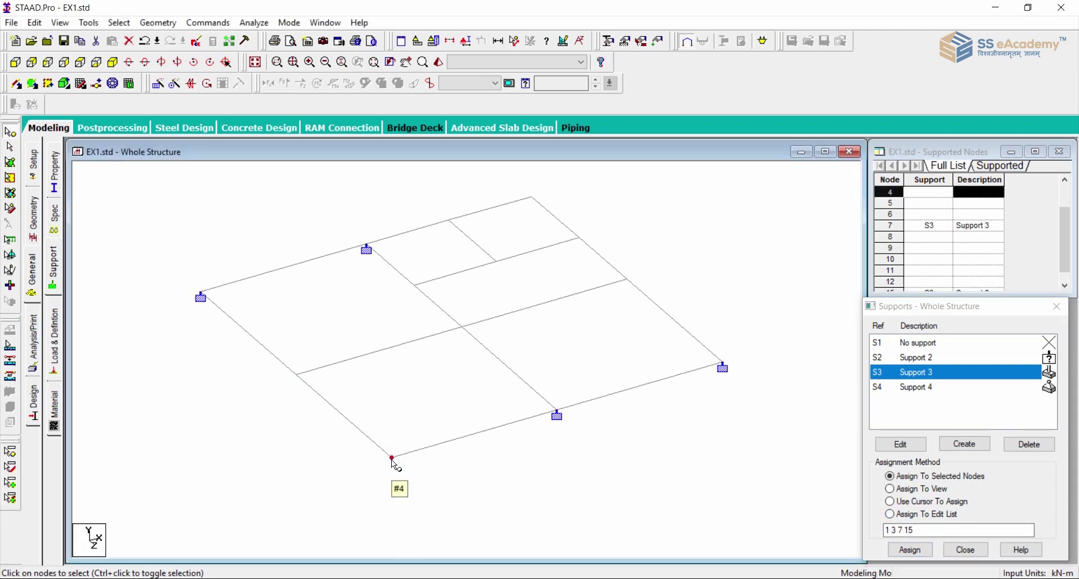
{"action": "left_click", "coordinate": [895, 530]}
{"action": "type", "text": "4"}
{"action": "left_click", "coordinate": [910, 549]}
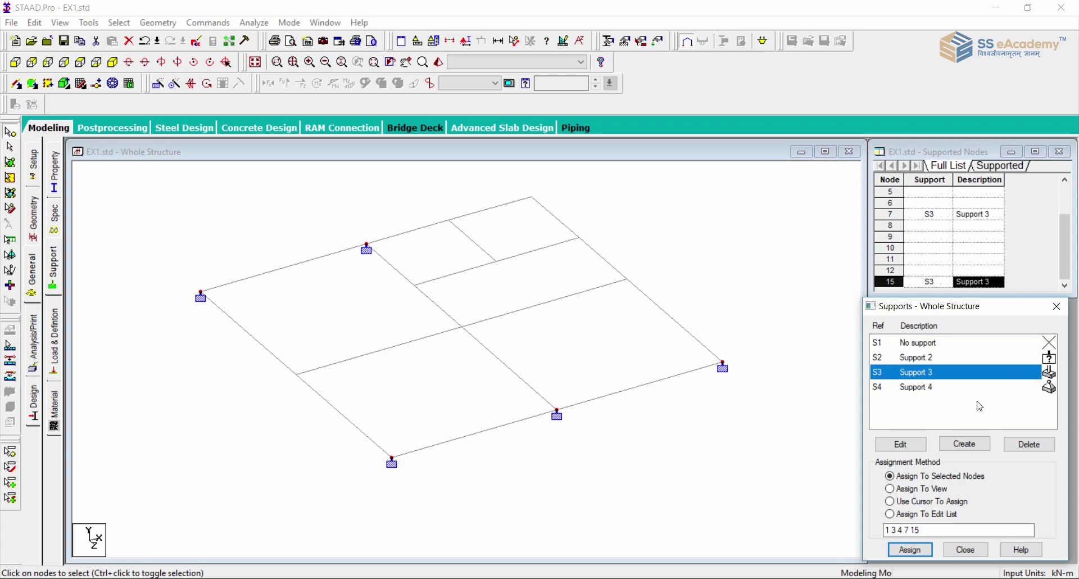
{"action": "left_click", "coordinate": [922, 489]}
{"action": "left_click", "coordinate": [922, 502]}
{"action": "left_click", "coordinate": [925, 515]}
{"action": "left_click", "coordinate": [670, 447]}
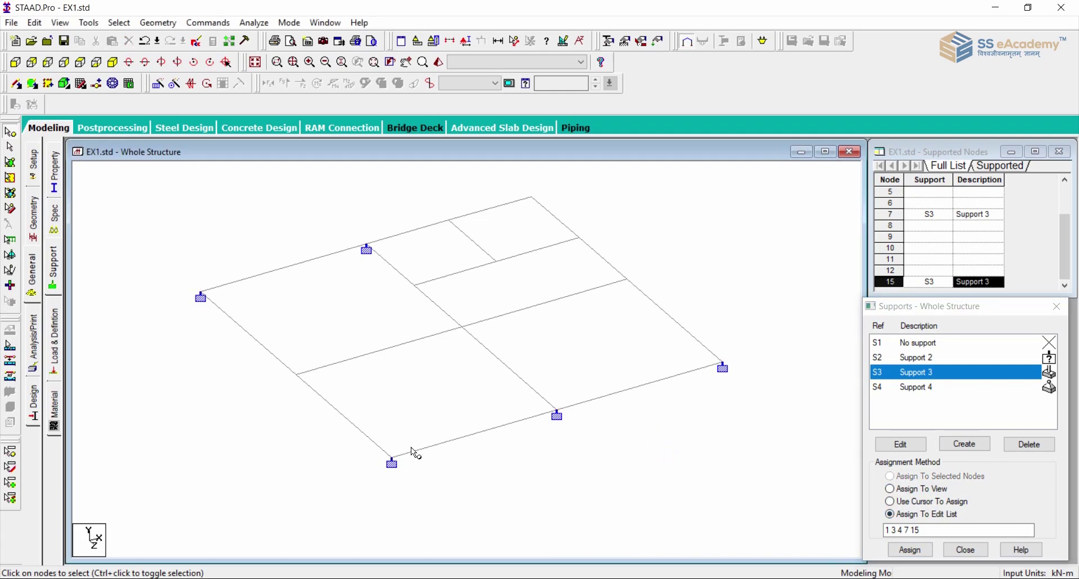
Step: Open the beam section Properties dialog, confirm no sections are defined, and move it beside the Beams table
{"action": "left_click", "coordinate": [55, 174]}
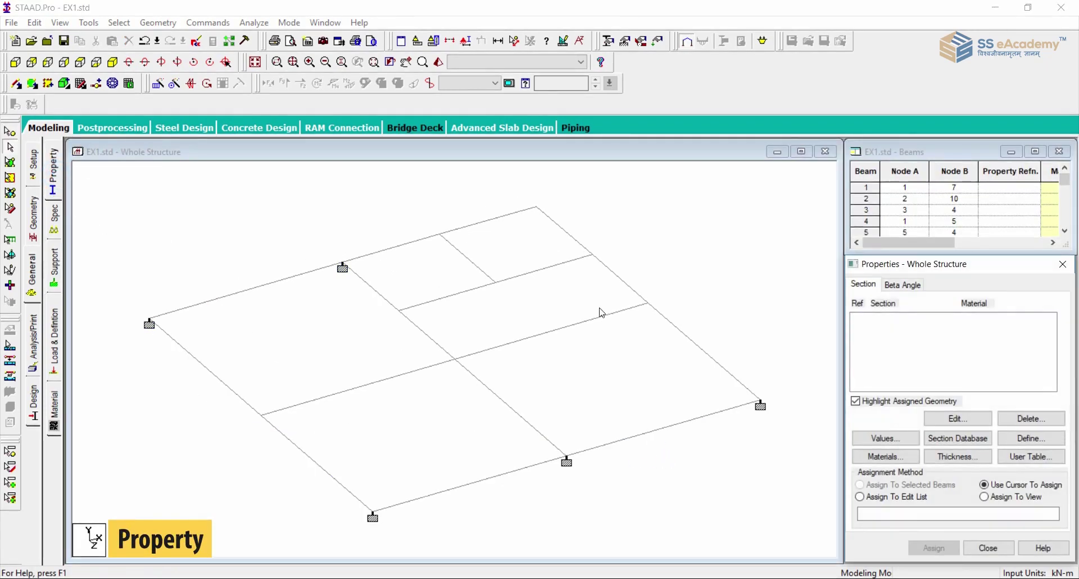
{"action": "left_click_drag", "start_coordinate": [933, 274], "coordinate": [922, 251]}
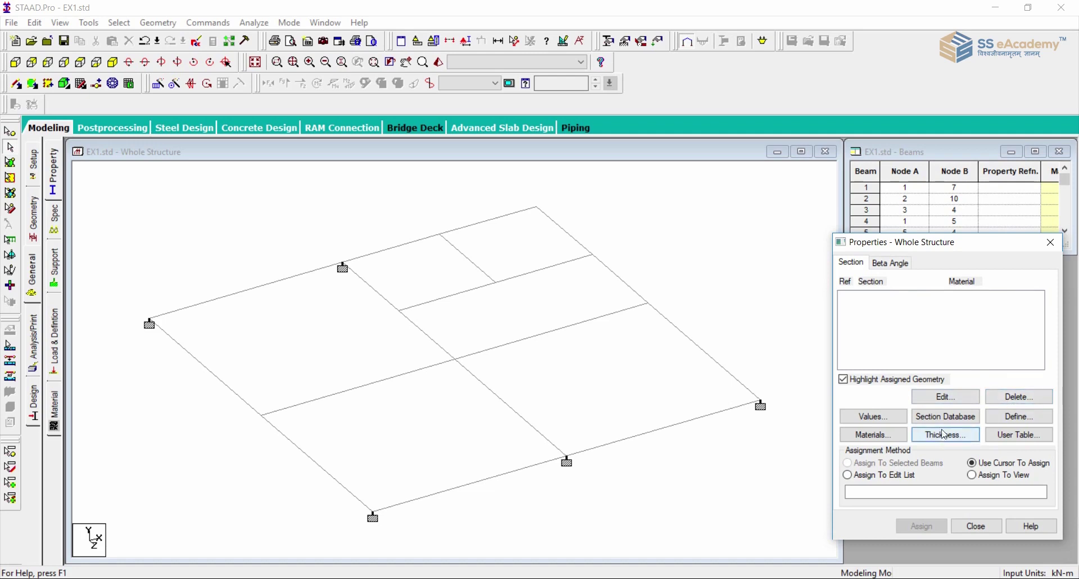
{"action": "left_click", "coordinate": [874, 416]}
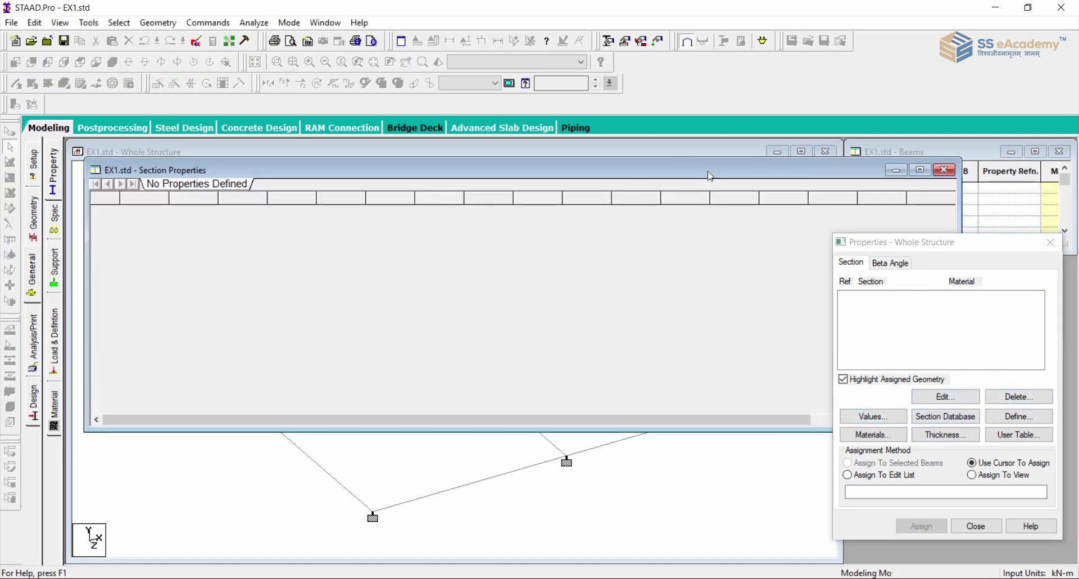
{"action": "left_click", "coordinate": [945, 170]}
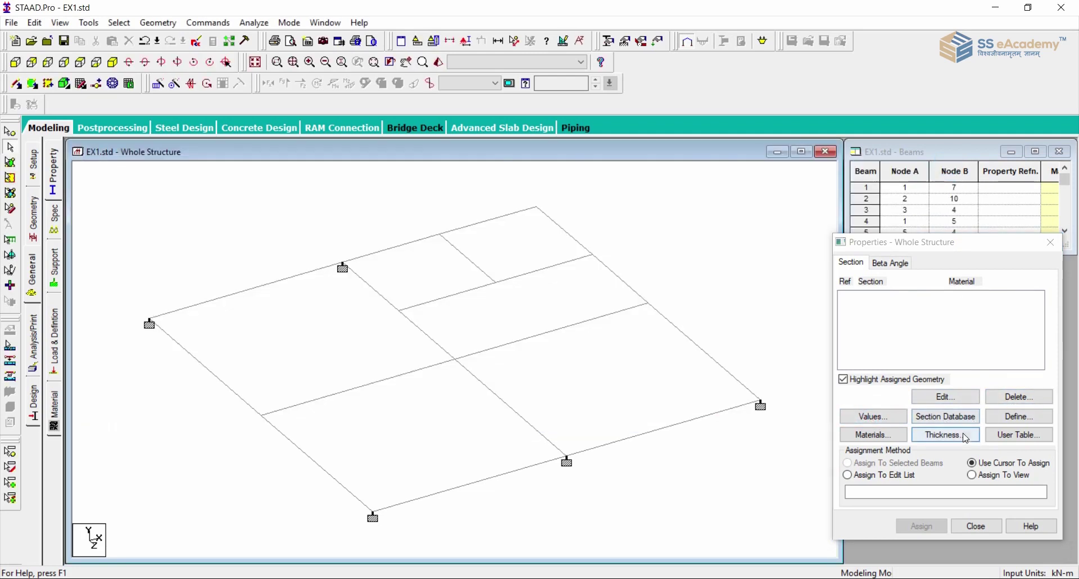
{"action": "left_click_drag", "start_coordinate": [933, 243], "coordinate": [951, 271]}
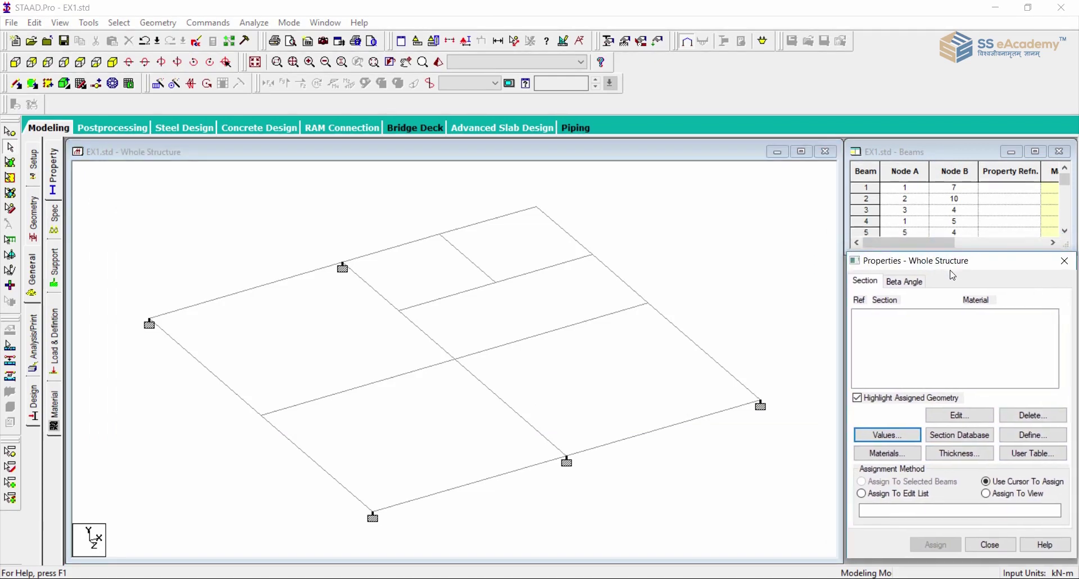
{"action": "left_click", "coordinate": [1033, 436]}
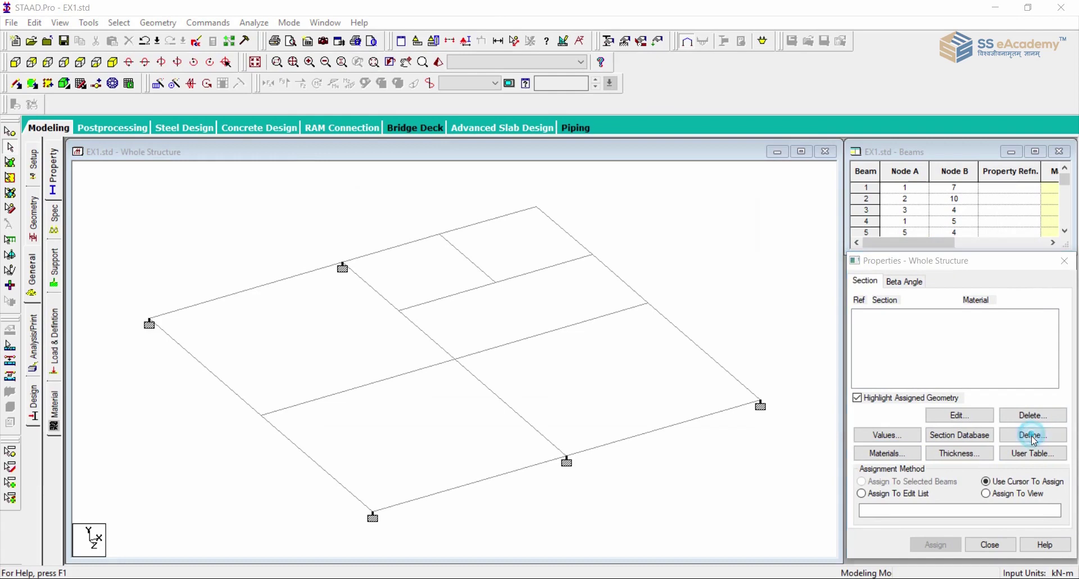
Step: Browse the Circle, Tee, Trapezoidal, General, Tapered I, Tapered Tube and Assign Profile section pages
{"action": "left_click_drag", "start_coordinate": [495, 149], "coordinate": [482, 179]}
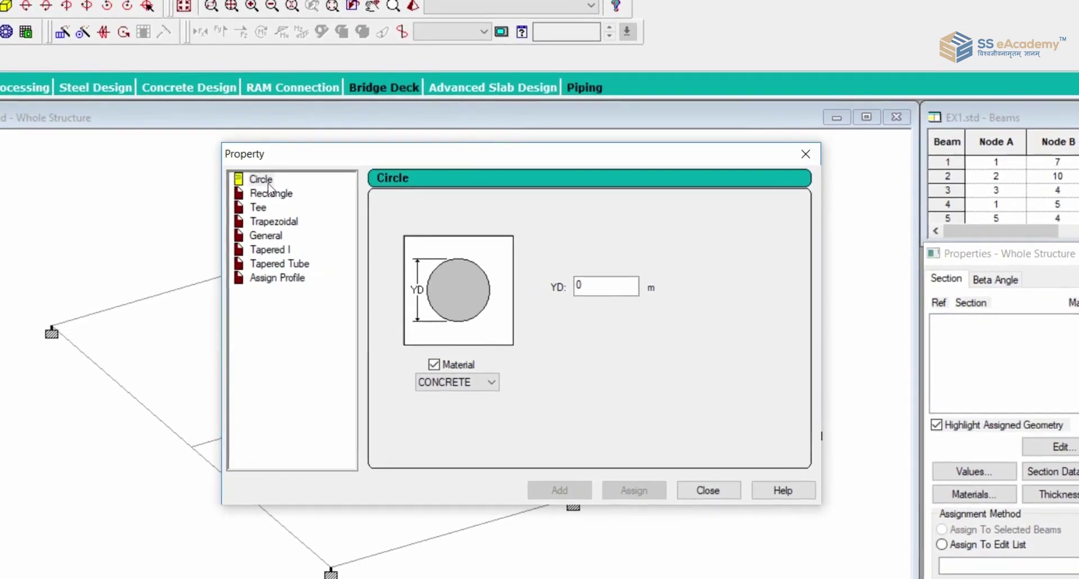
{"action": "left_click", "coordinate": [312, 201]}
{"action": "left_click", "coordinate": [262, 194]}
{"action": "left_click", "coordinate": [260, 208]}
{"action": "left_click", "coordinate": [263, 220]}
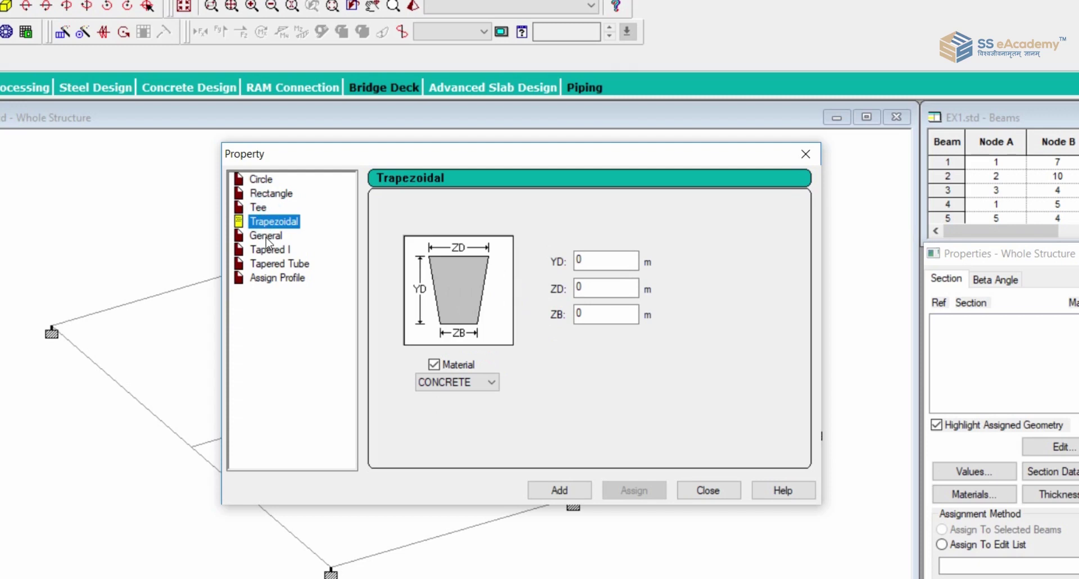
{"action": "left_click", "coordinate": [265, 236]}
{"action": "left_click", "coordinate": [271, 250]}
{"action": "left_click", "coordinate": [278, 268]}
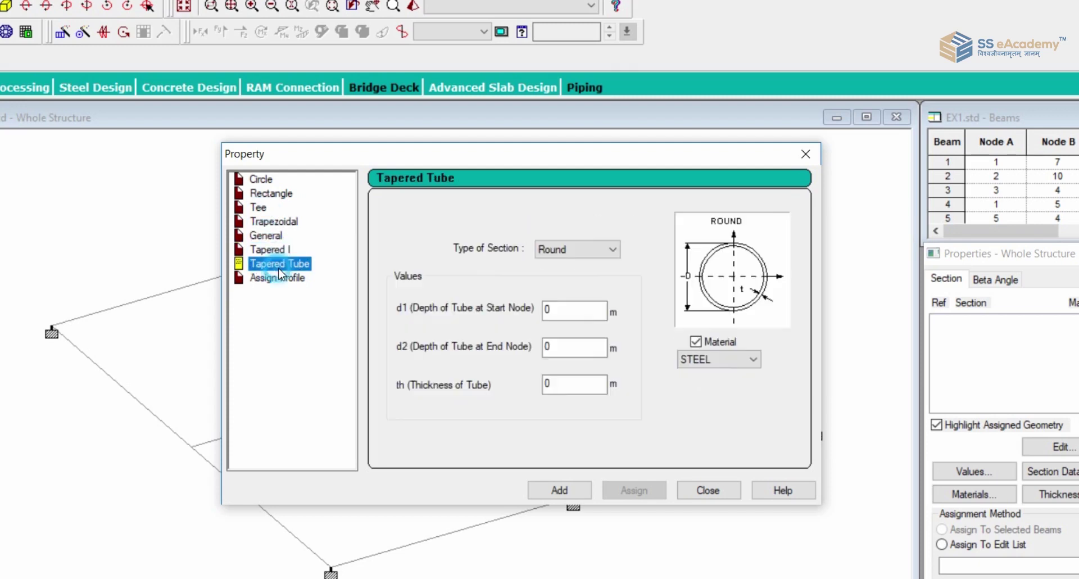
{"action": "left_click", "coordinate": [279, 278]}
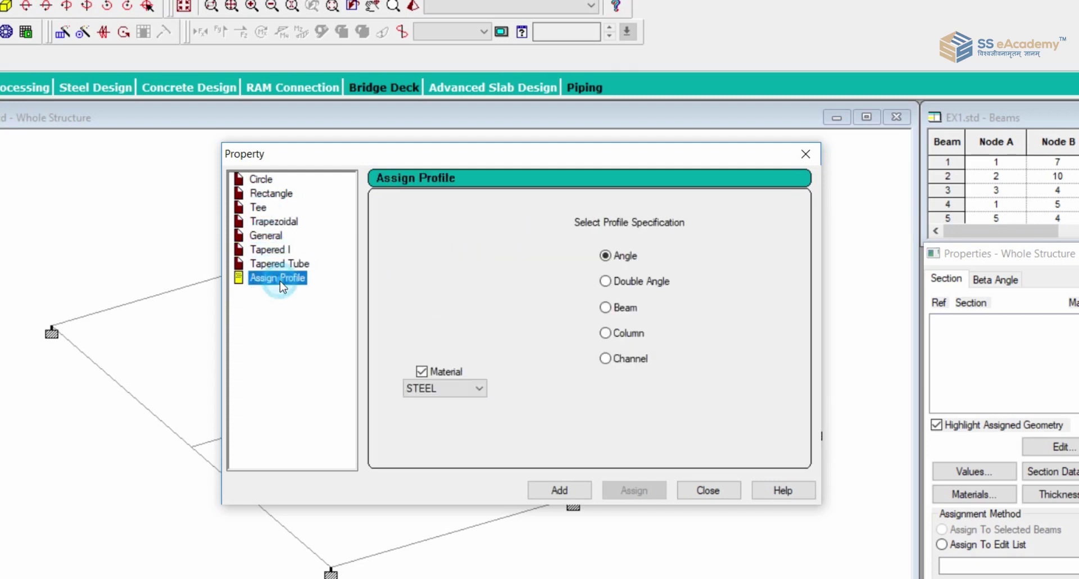
{"action": "left_click", "coordinate": [273, 264]}
{"action": "left_click", "coordinate": [271, 249]}
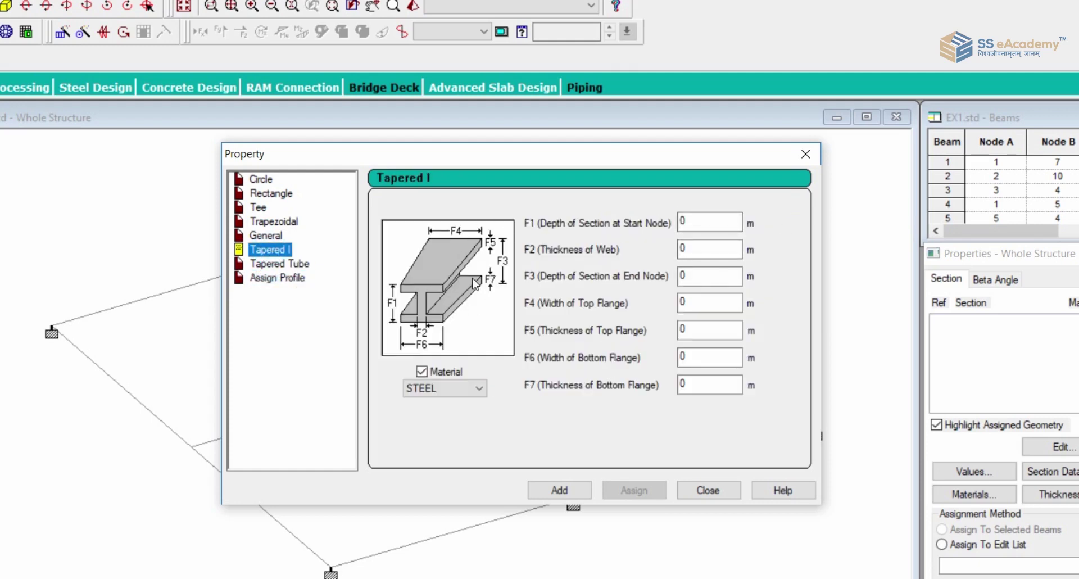
Step: Review the Tapered I depth, General and Trapezoidal inputs, then settle on the Rectangle section shape
{"action": "left_click", "coordinate": [722, 220]}
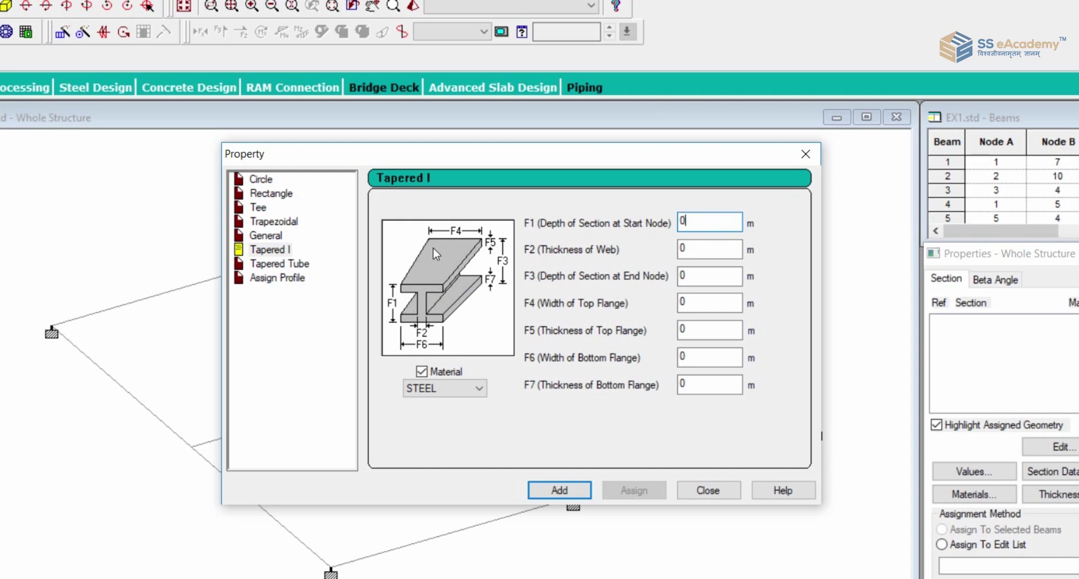
{"action": "left_click", "coordinate": [265, 235]}
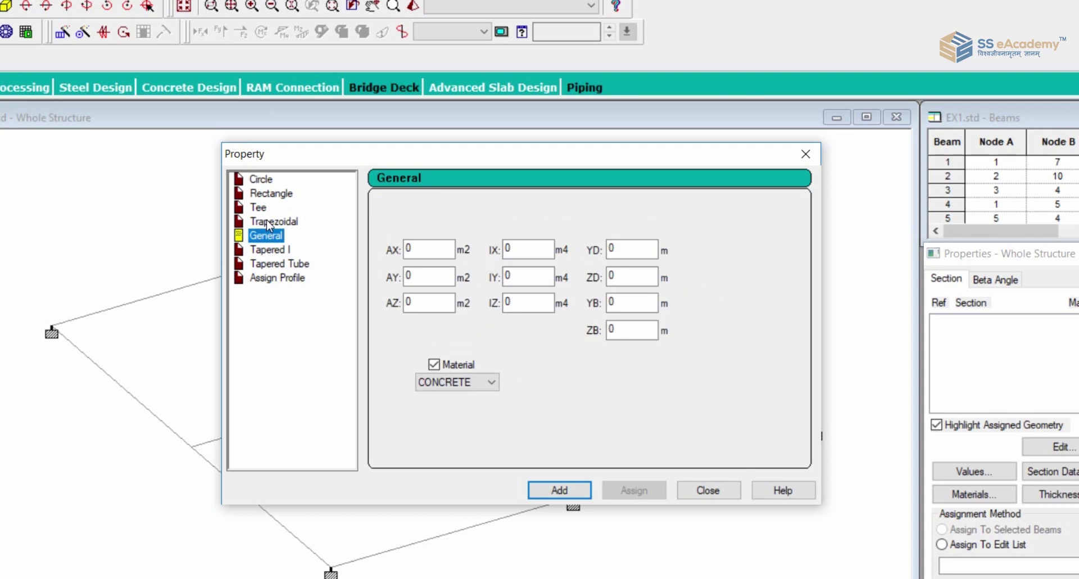
{"action": "left_click", "coordinate": [267, 222]}
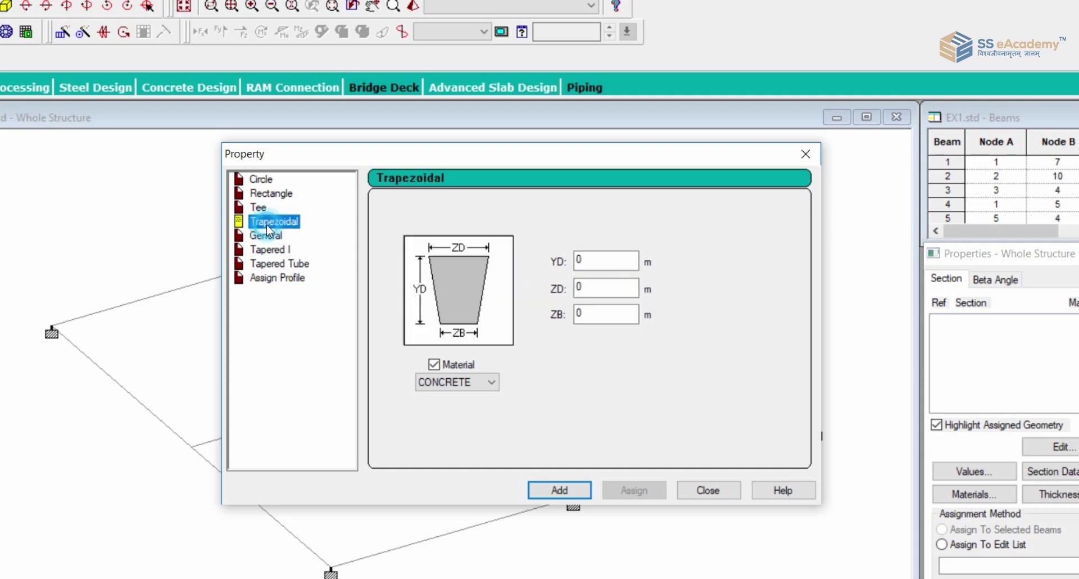
{"action": "left_click", "coordinate": [261, 194]}
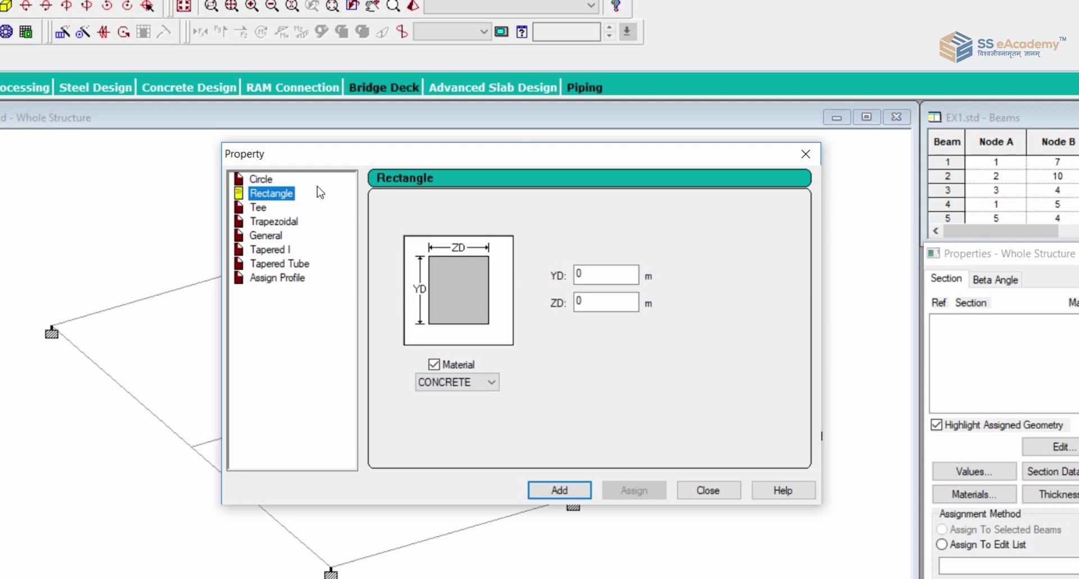
{"action": "left_click_drag", "start_coordinate": [489, 152], "coordinate": [548, 169]}
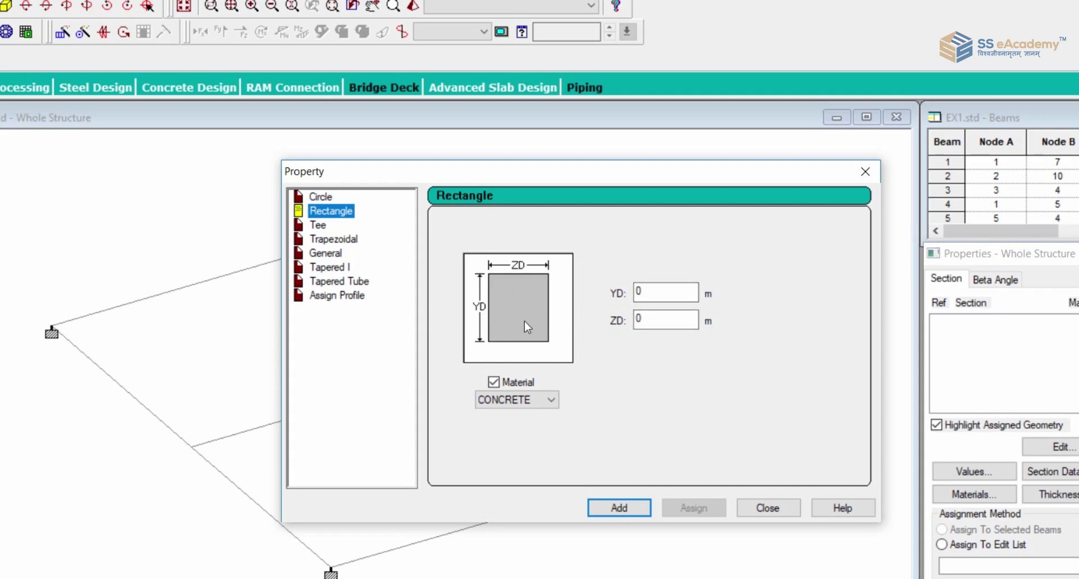
Step: Add a CONCRETE rectangle section with YD 0.300 m and ZD 0.230 m as Rect 0.30x0.23
{"action": "left_click", "coordinate": [673, 299]}
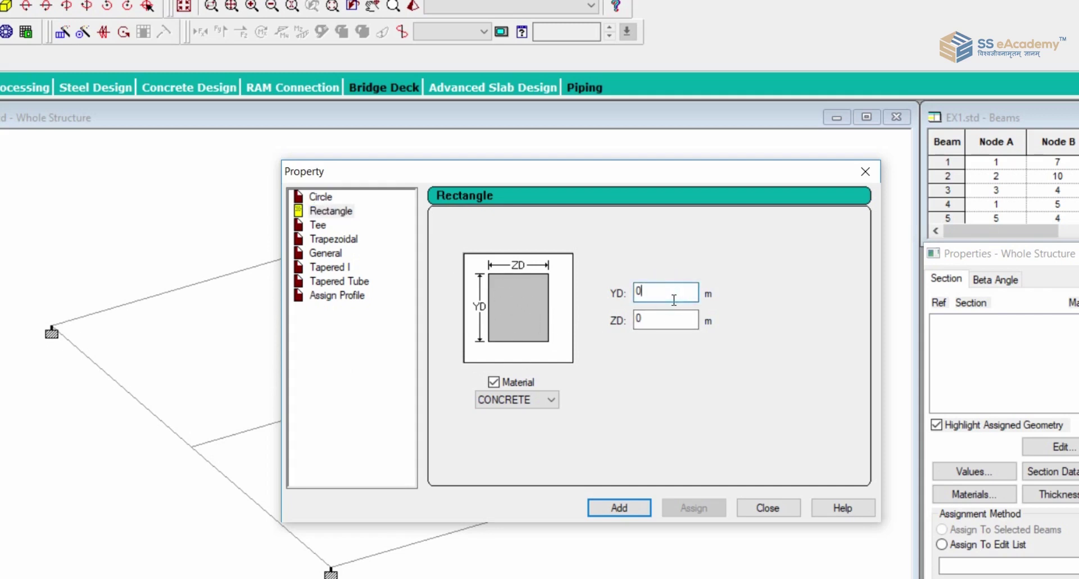
{"action": "type", "text": ".1"}
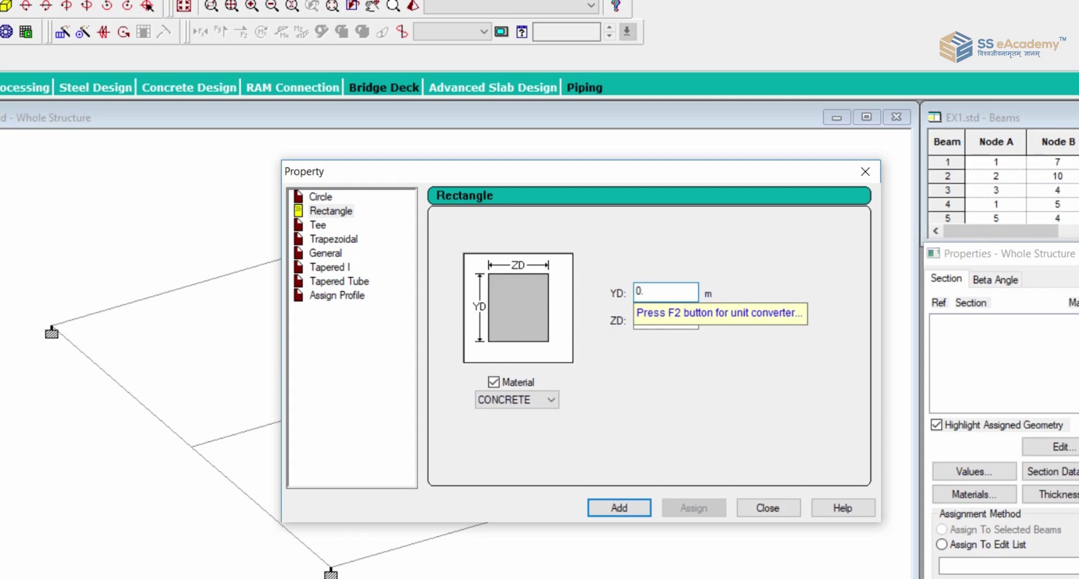
{"action": "left_click", "coordinate": [677, 324]}
{"action": "type", "text": ".230"}
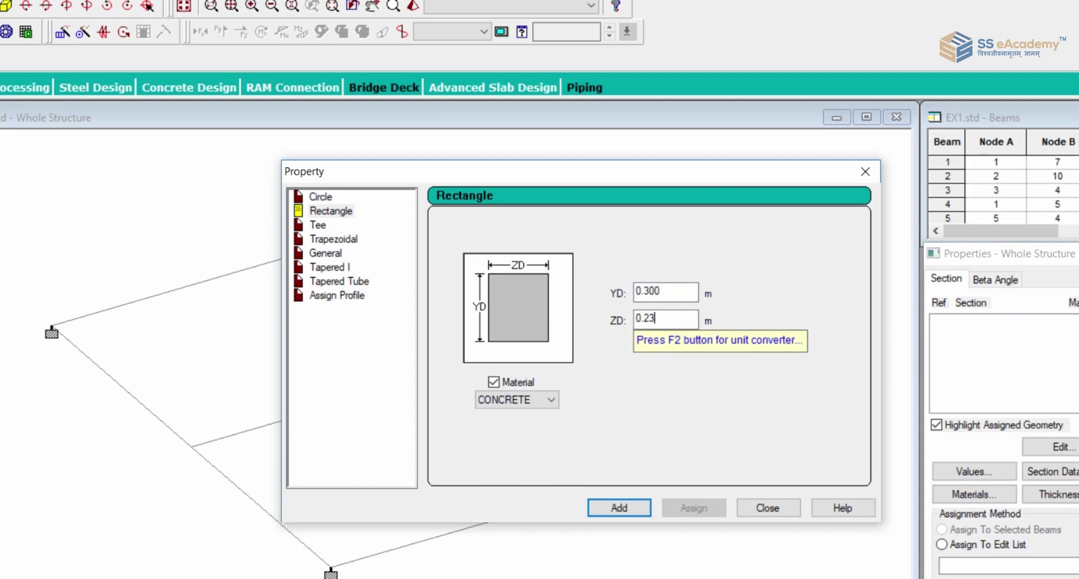
{"action": "left_click", "coordinate": [632, 512]}
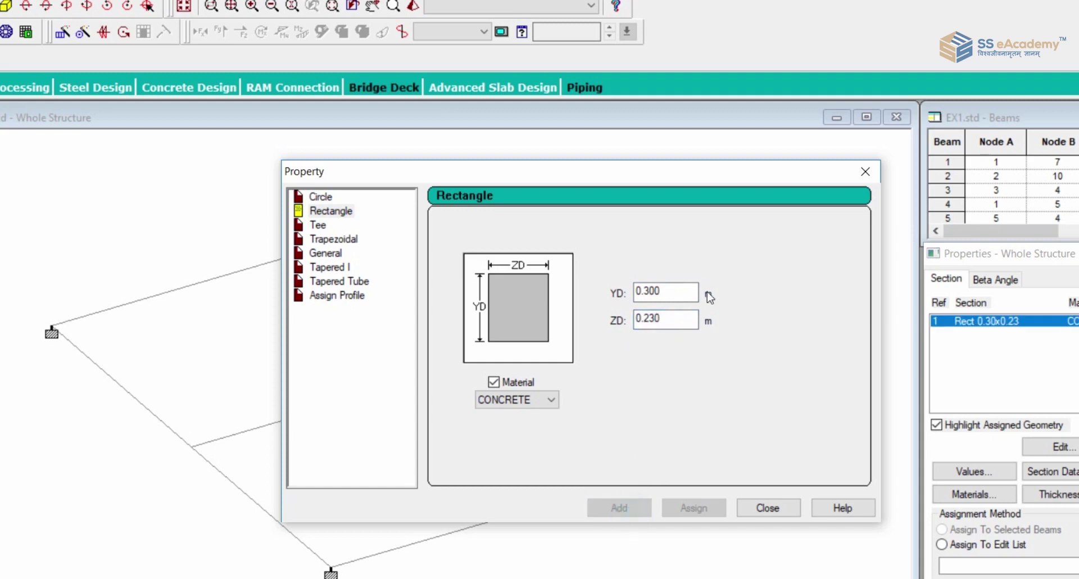
{"action": "left_click_drag", "start_coordinate": [496, 177], "coordinate": [376, 141]}
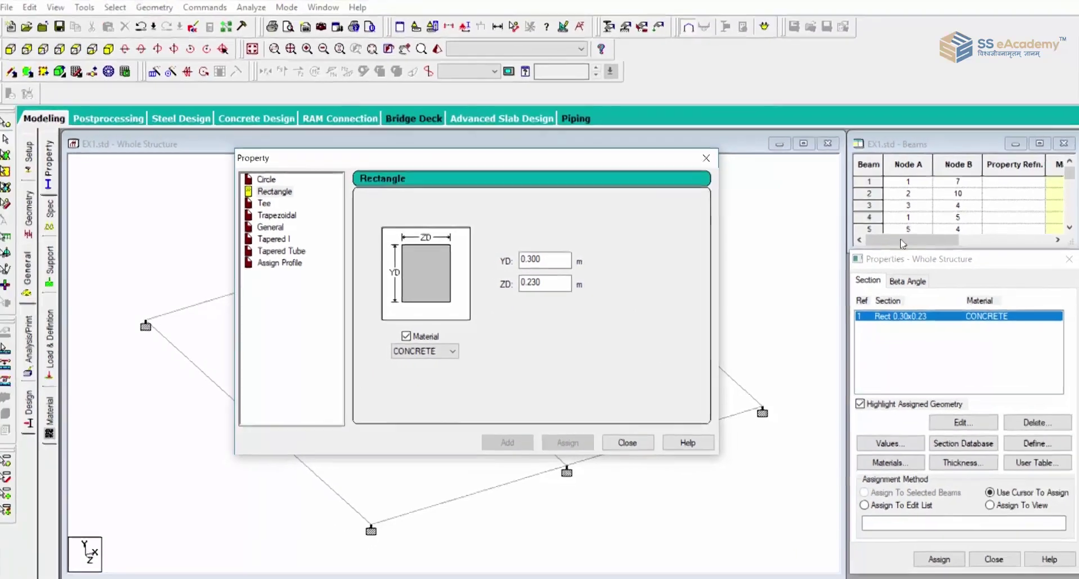
Step: Close the section editor and dock the Properties panel below the Beams table
{"action": "left_click", "coordinate": [626, 442]}
{"action": "left_click_drag", "start_coordinate": [908, 263], "coordinate": [874, 226]}
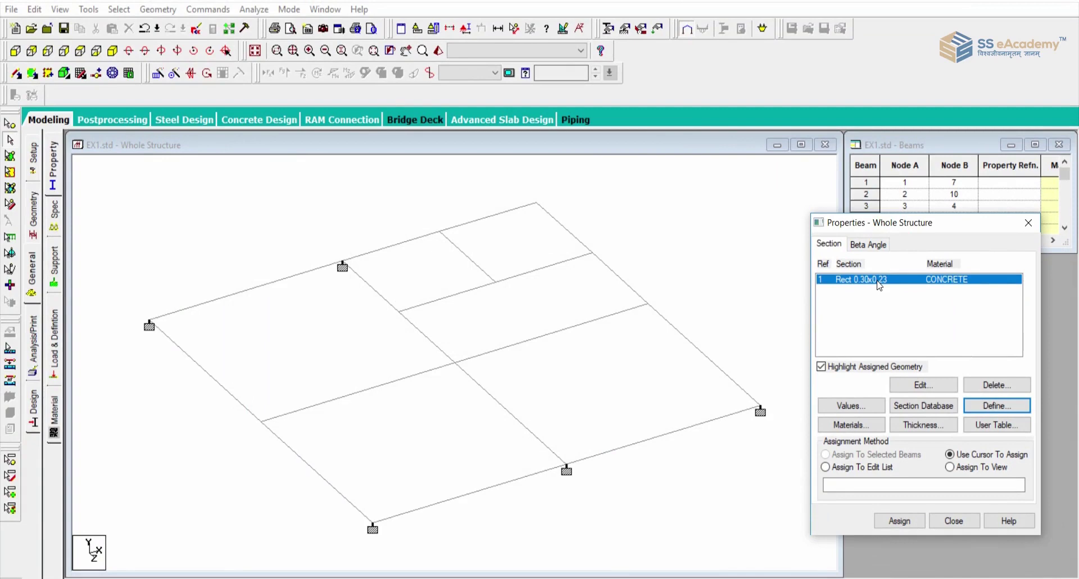
{"action": "left_click_drag", "start_coordinate": [878, 226], "coordinate": [911, 260]}
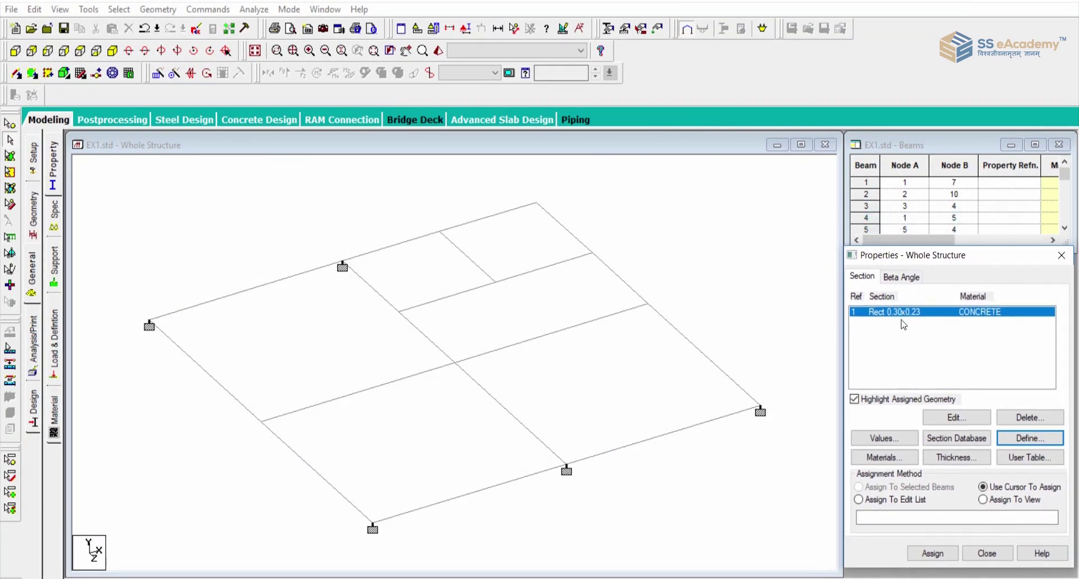
{"action": "left_click", "coordinate": [599, 331]}
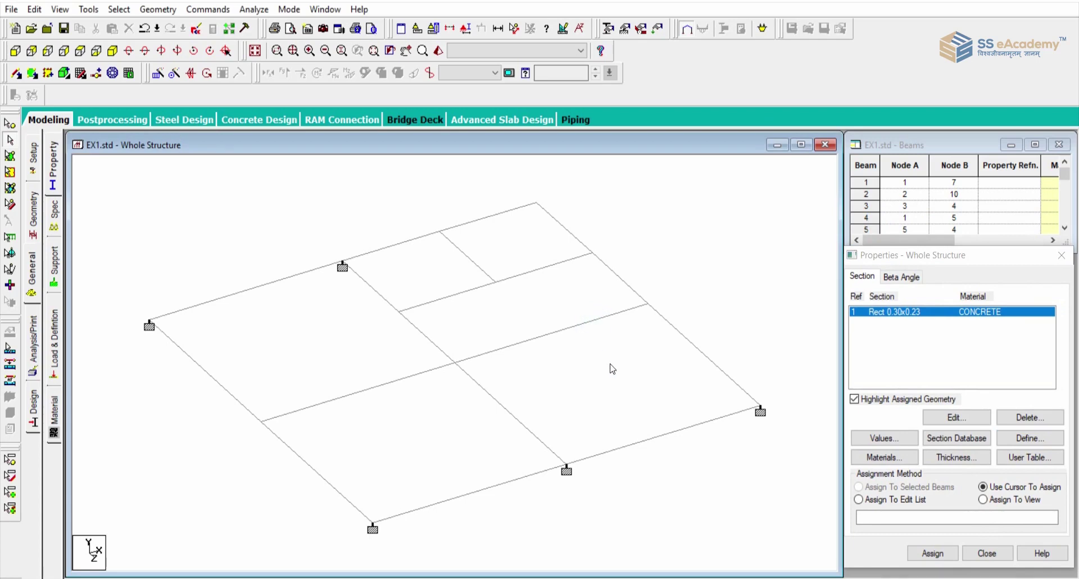
{"action": "left_click", "coordinate": [895, 491]}
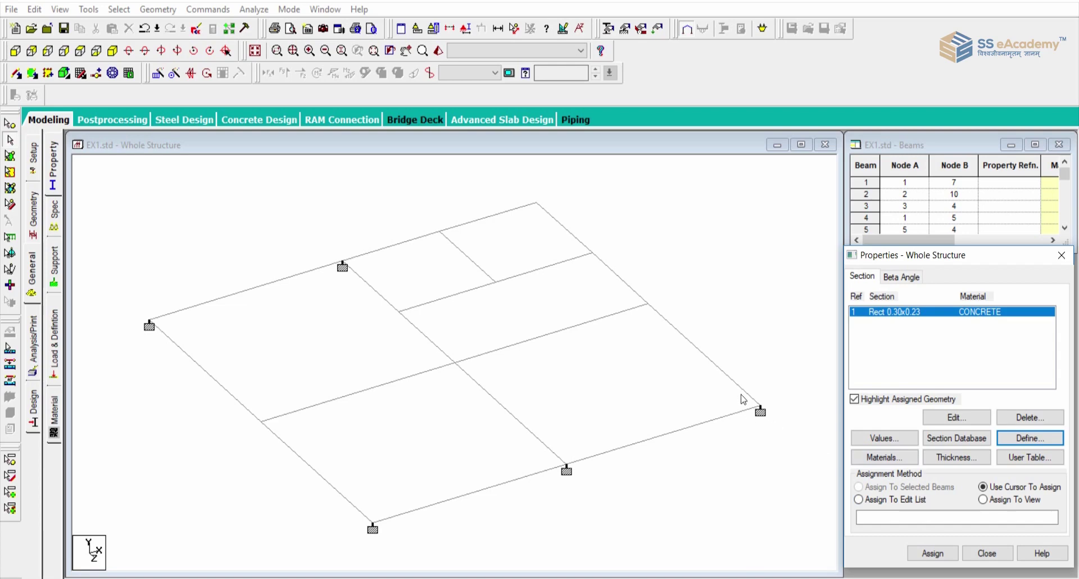
Step: Assign section Rect 0.30x0.23 to beam 6 on the plate's right edge, labelled R1
{"action": "left_click", "coordinate": [691, 345]}
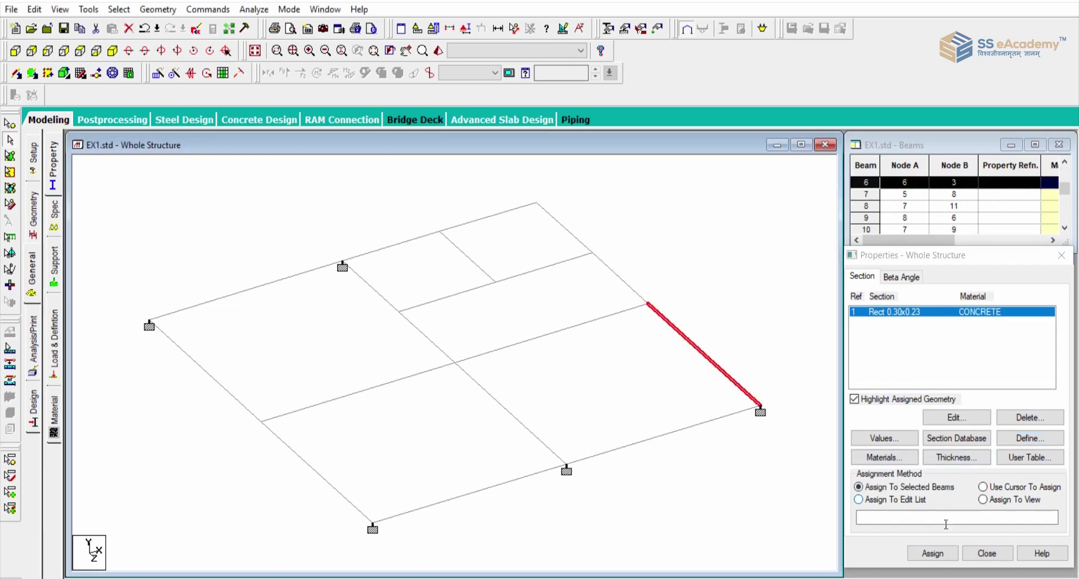
{"action": "left_click", "coordinate": [932, 553]}
{"action": "left_click", "coordinate": [906, 446]}
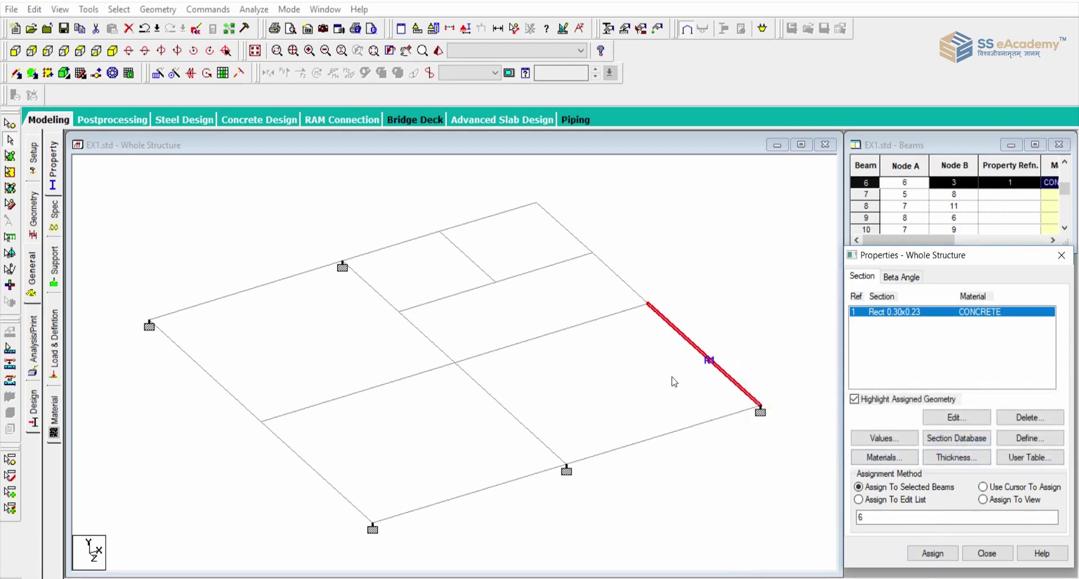
{"action": "left_click", "coordinate": [710, 378]}
{"action": "scroll", "coordinate": [719, 372], "scroll_direction": "up", "scroll_amount": 2}
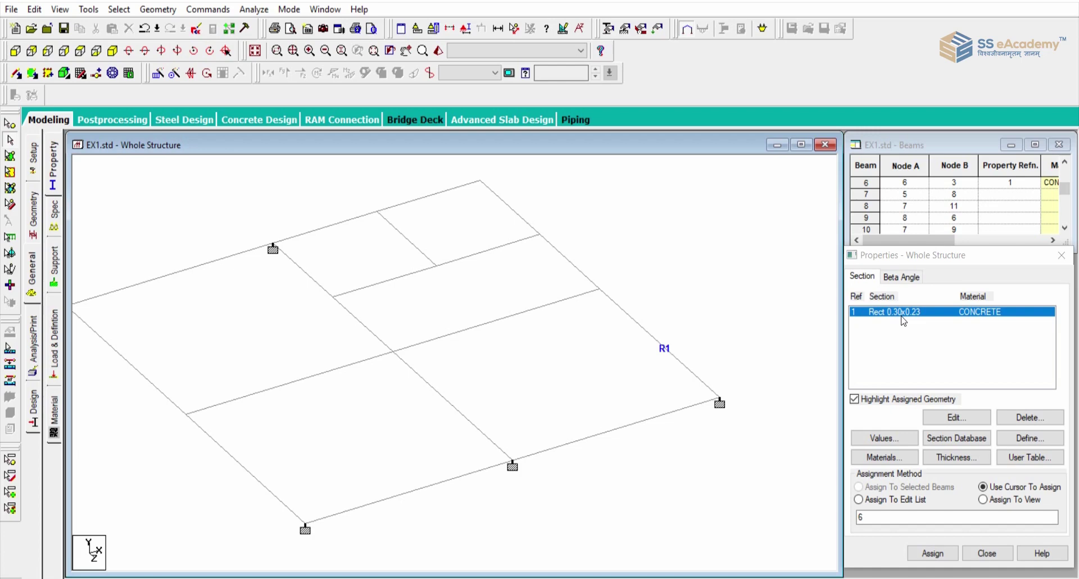
Step: Define section Ref 2, a CONCRETE Rect 0.45x0.30 with YD 0.450 m and ZD 0.300 m
{"action": "left_click", "coordinate": [1020, 440]}
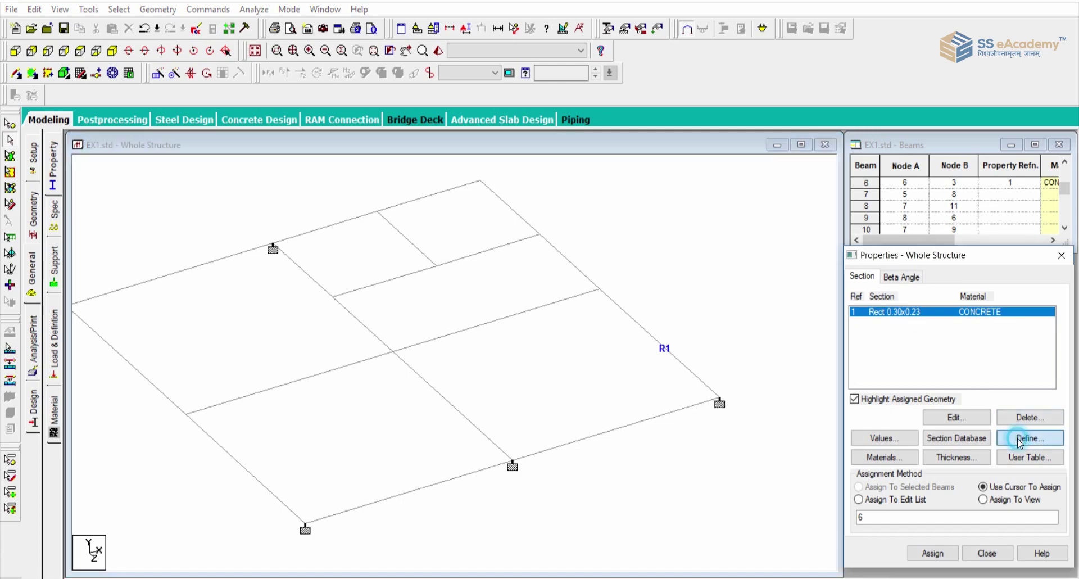
{"action": "left_click", "coordinate": [339, 179]}
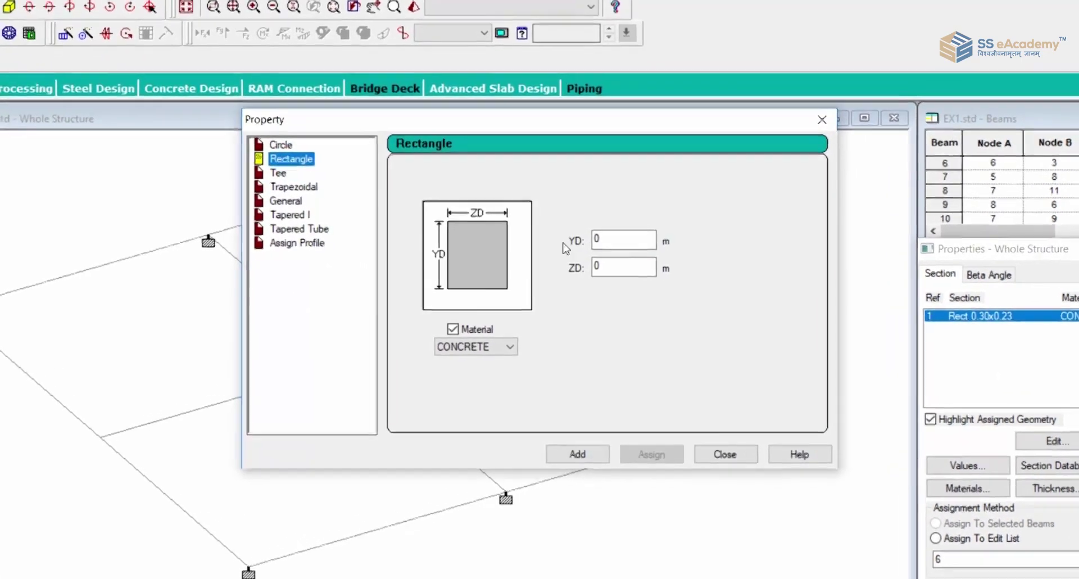
{"action": "left_click", "coordinate": [596, 253]}
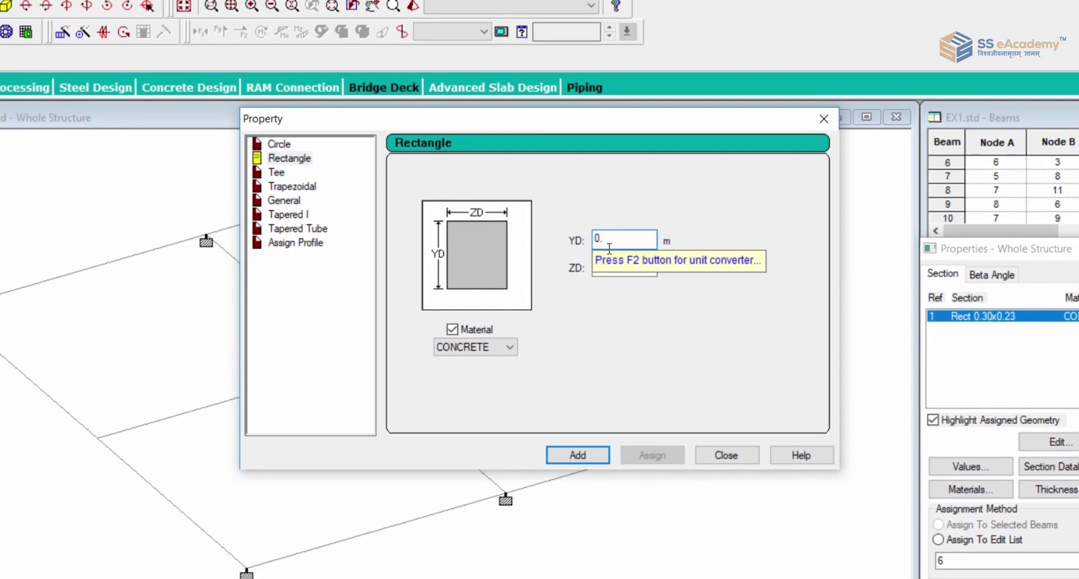
{"action": "left_click", "coordinate": [599, 269]}
{"action": "type", "text": "0.300"}
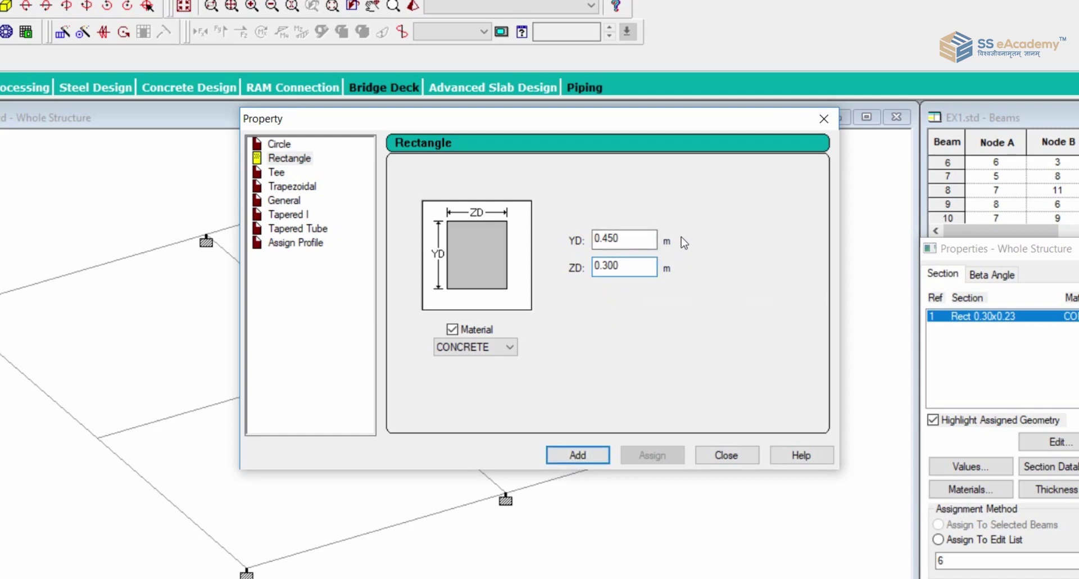
{"action": "left_click", "coordinate": [502, 347]}
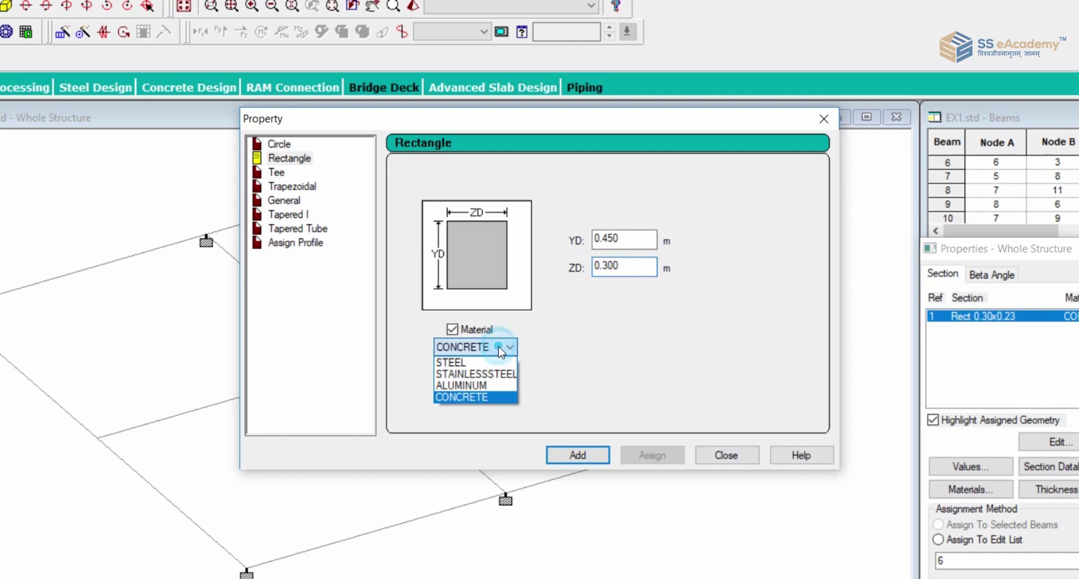
{"action": "left_click", "coordinate": [498, 347]}
{"action": "left_click", "coordinate": [577, 455]}
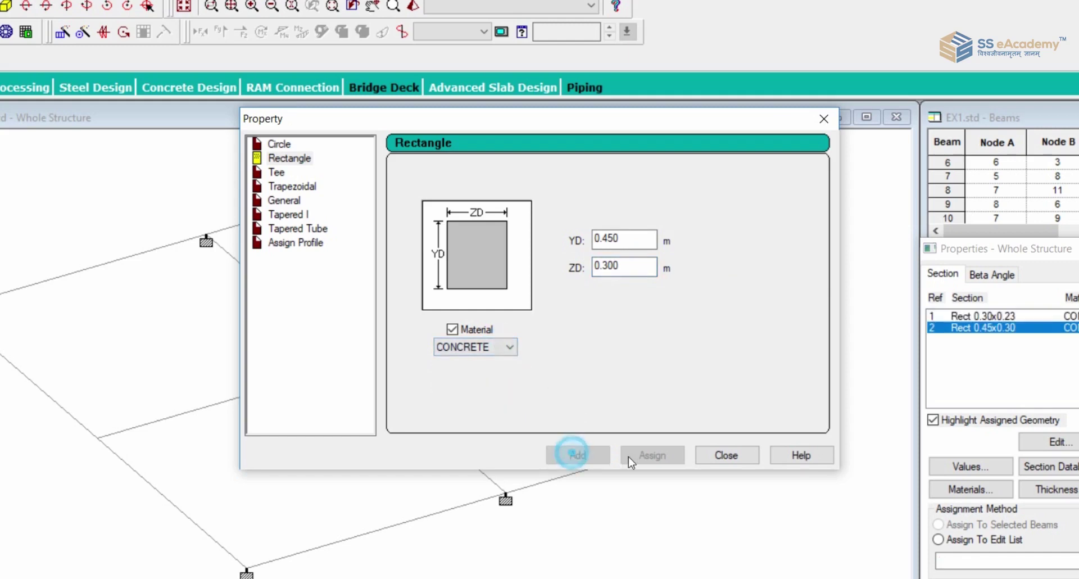
{"action": "left_click", "coordinate": [726, 454]}
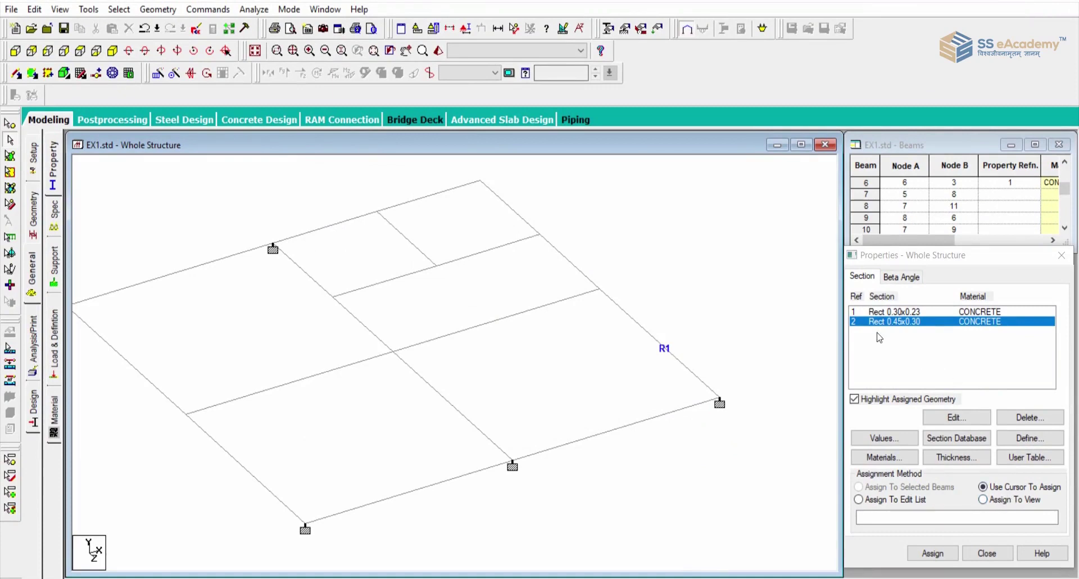
Step: Assign Rect 0.45x0.30 as R2 to the front edge, left cross and middle diagonal beams
{"action": "left_click", "coordinate": [933, 553]}
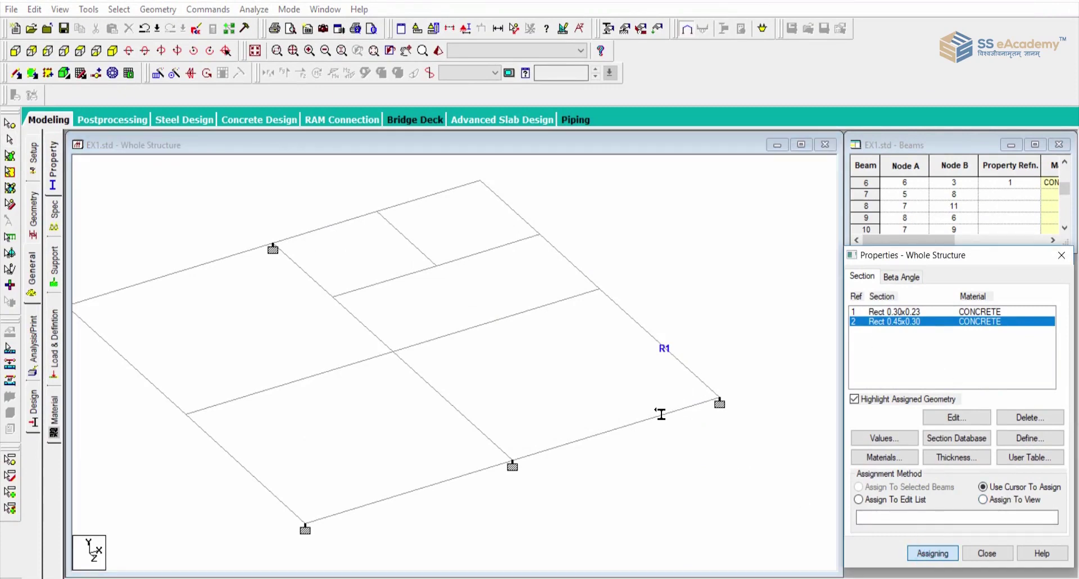
{"action": "left_click", "coordinate": [623, 429]}
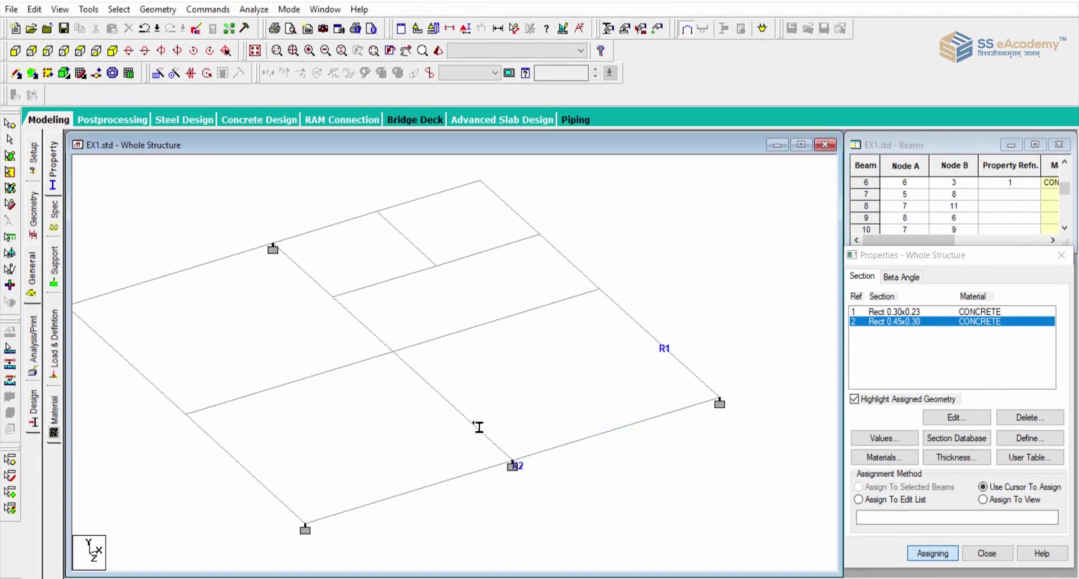
{"action": "left_click", "coordinate": [305, 379]}
{"action": "left_click", "coordinate": [429, 389]}
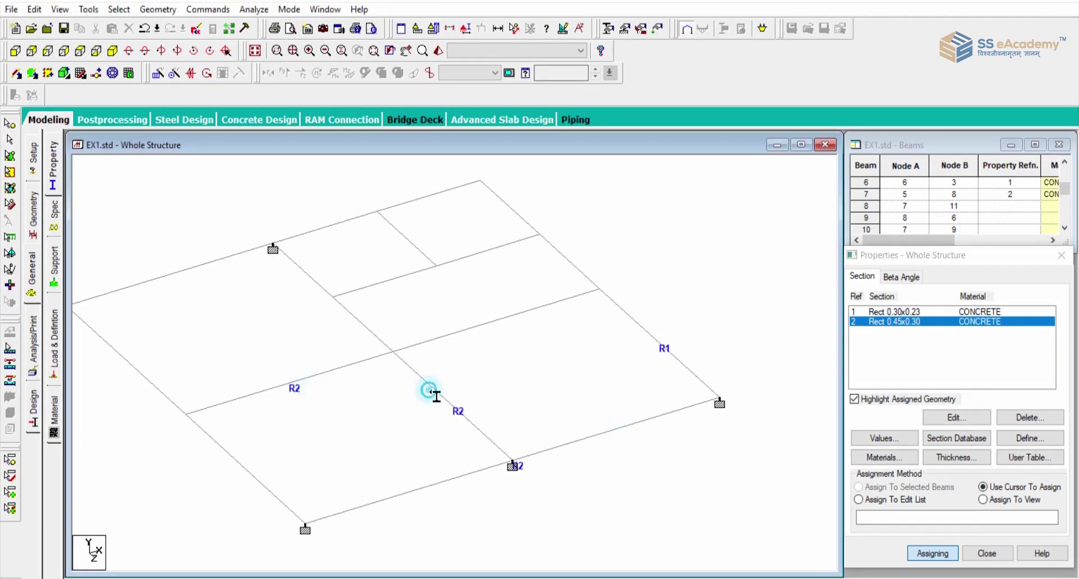
{"action": "key", "text": "Escape"}
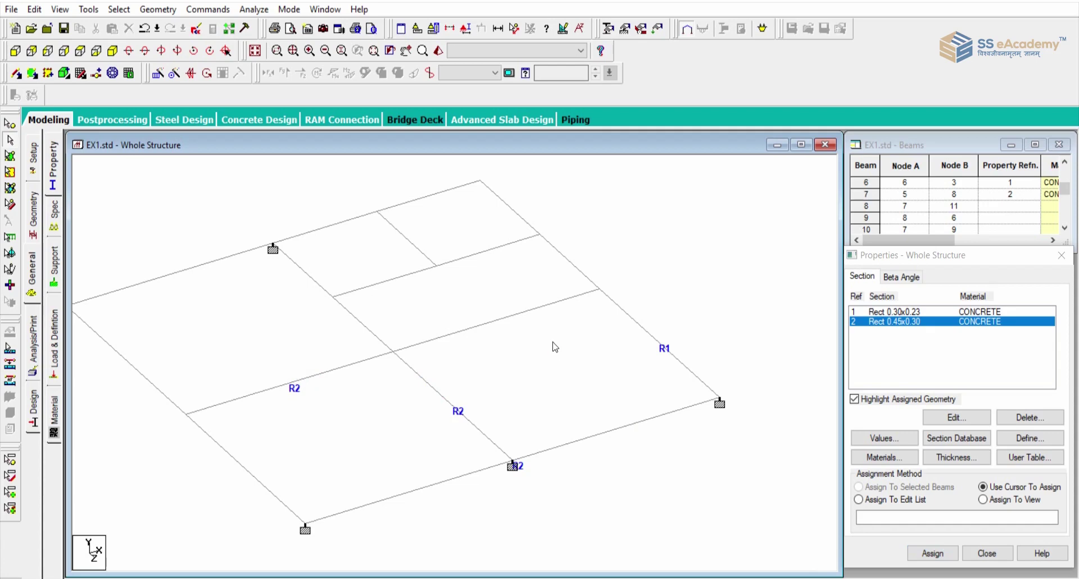
{"action": "key", "text": "Right"}
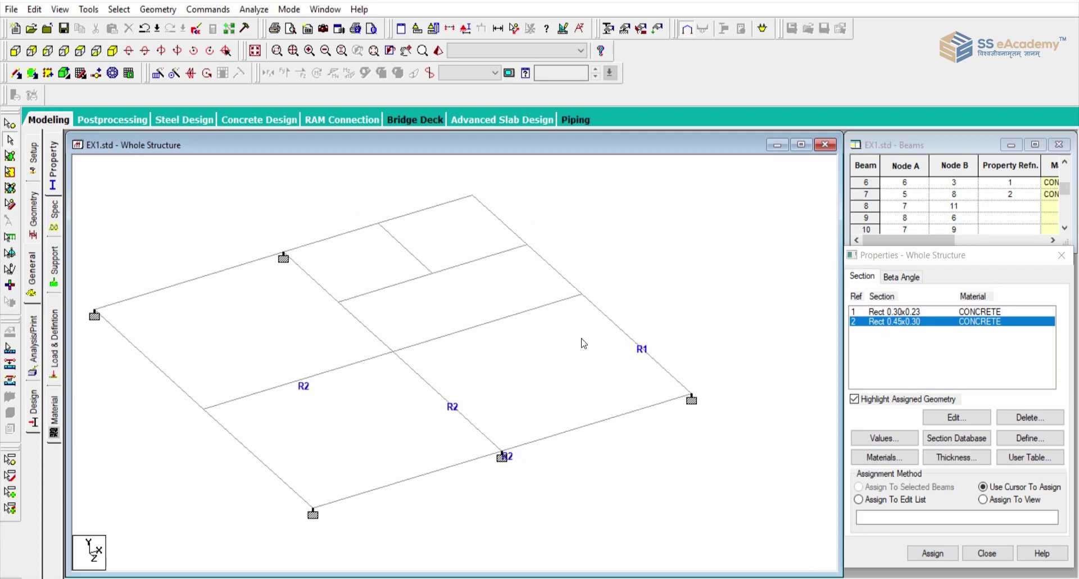
{"action": "left_click", "coordinate": [624, 331]}
{"action": "left_click", "coordinate": [587, 332]}
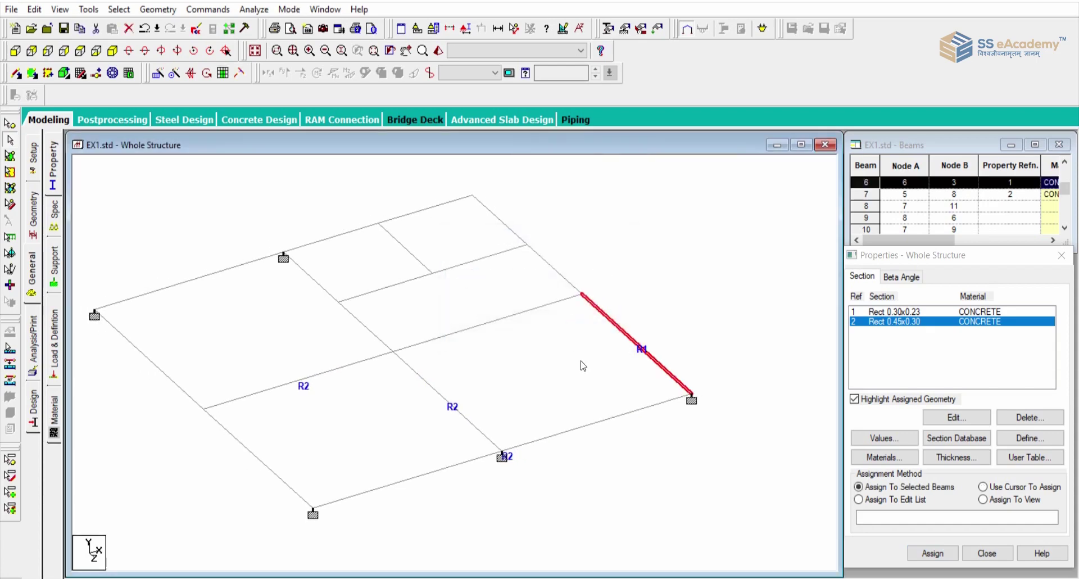
Step: Display the model in the 3D Rendered View and orbit it to inspect the solid concrete beams
{"action": "left_click", "coordinate": [438, 51]}
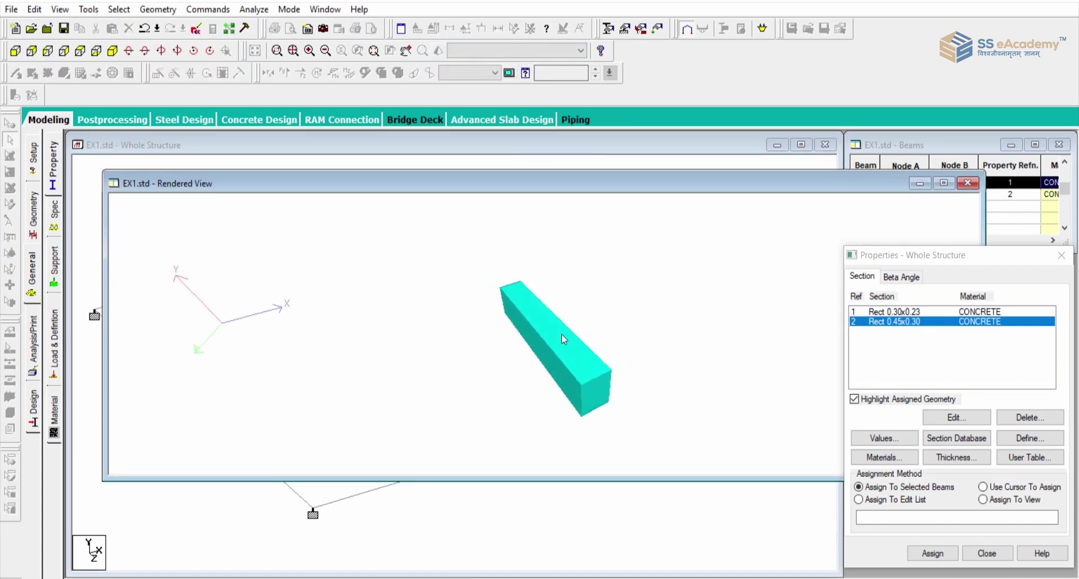
{"action": "left_click_drag", "start_coordinate": [561, 308], "coordinate": [594, 317]}
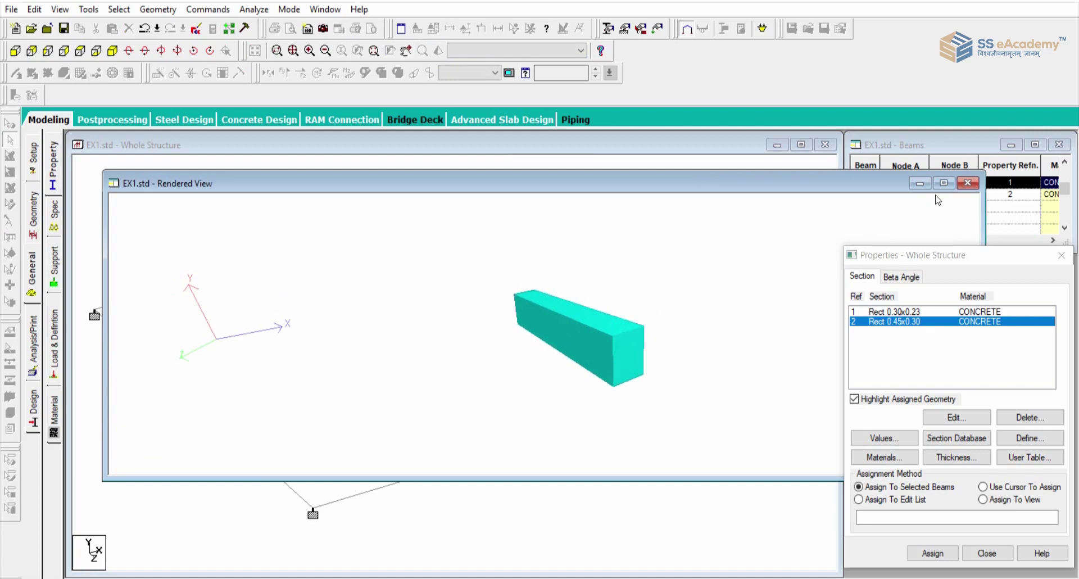
{"action": "left_click", "coordinate": [967, 182]}
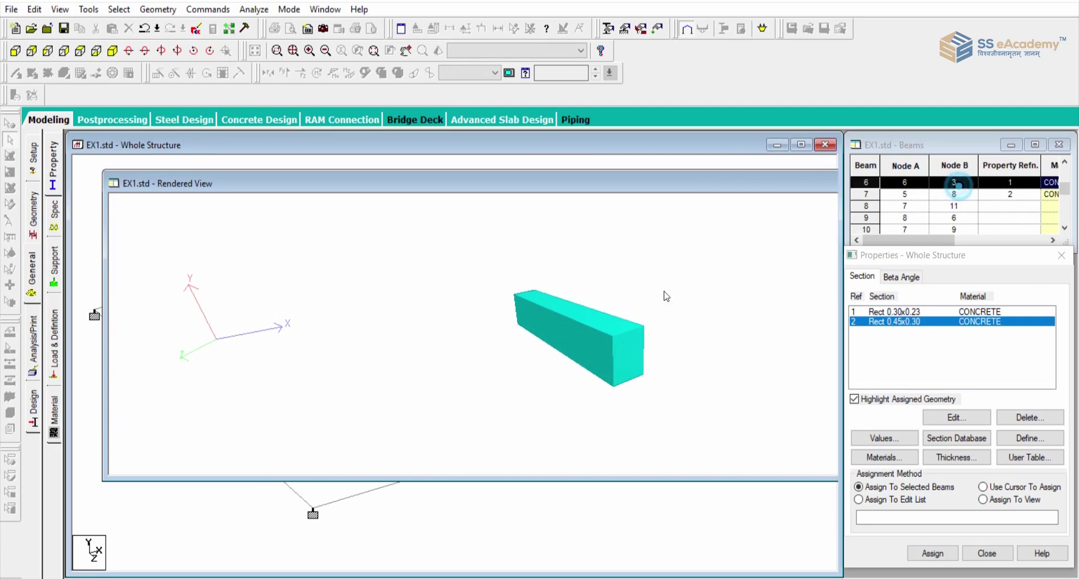
{"action": "left_click", "coordinate": [691, 243]}
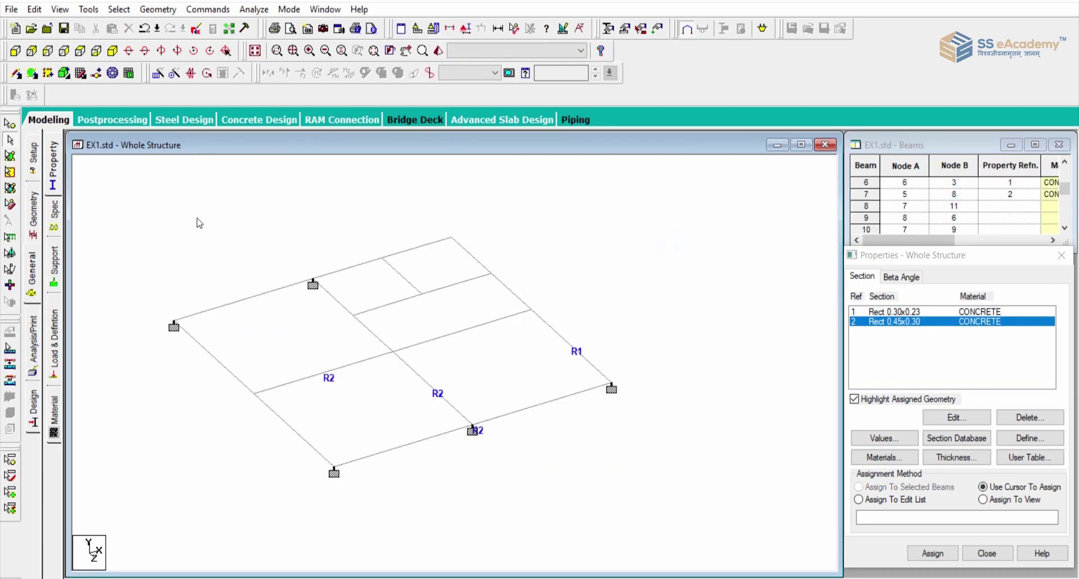
{"action": "left_click", "coordinate": [438, 51]}
{"action": "left_click_drag", "start_coordinate": [557, 407], "coordinate": [636, 355]}
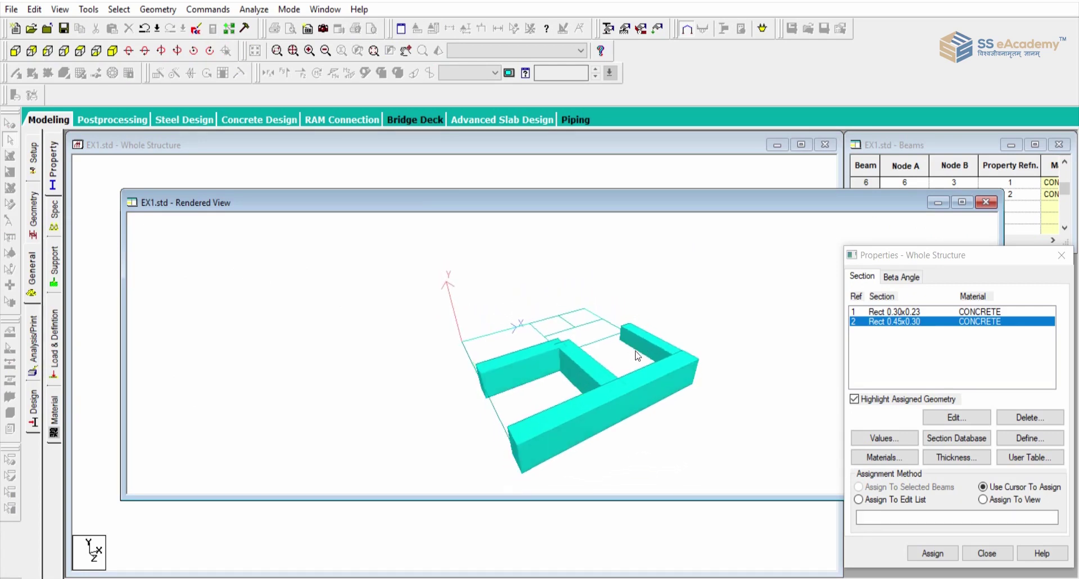
{"action": "left_click_drag", "start_coordinate": [548, 386], "coordinate": [509, 363]}
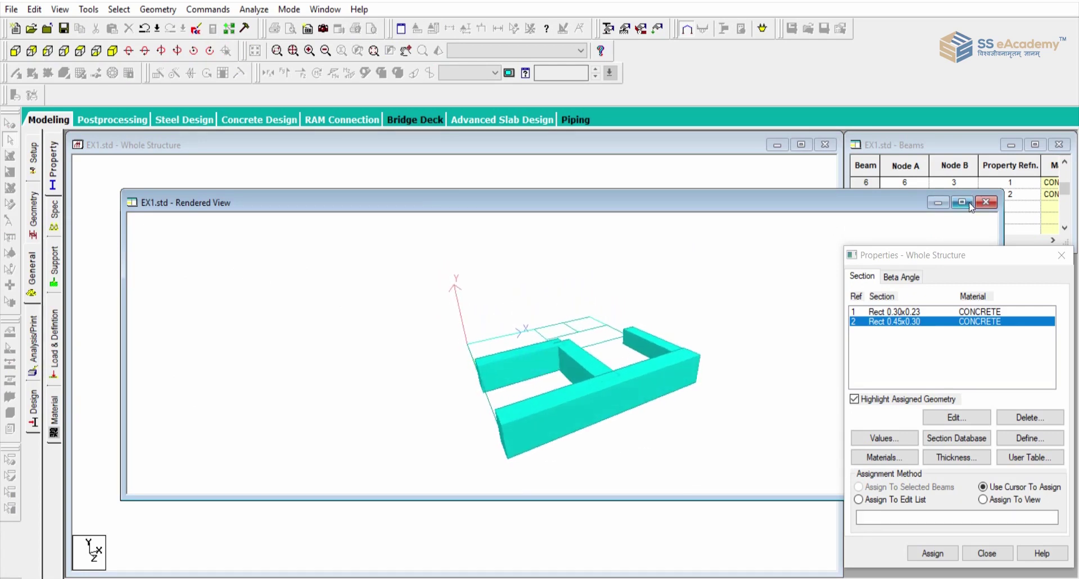
Step: Close the rendered view and assign the section to beam 1 through the beam number list
{"action": "left_click", "coordinate": [983, 202]}
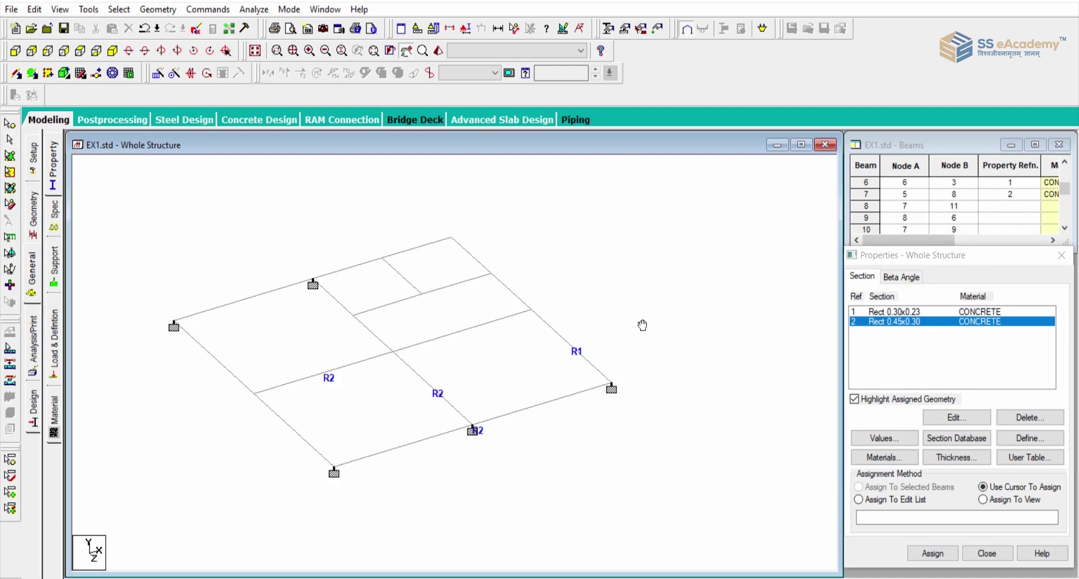
{"action": "middle_click_drag", "start_coordinate": [640, 321], "coordinate": [692, 314]}
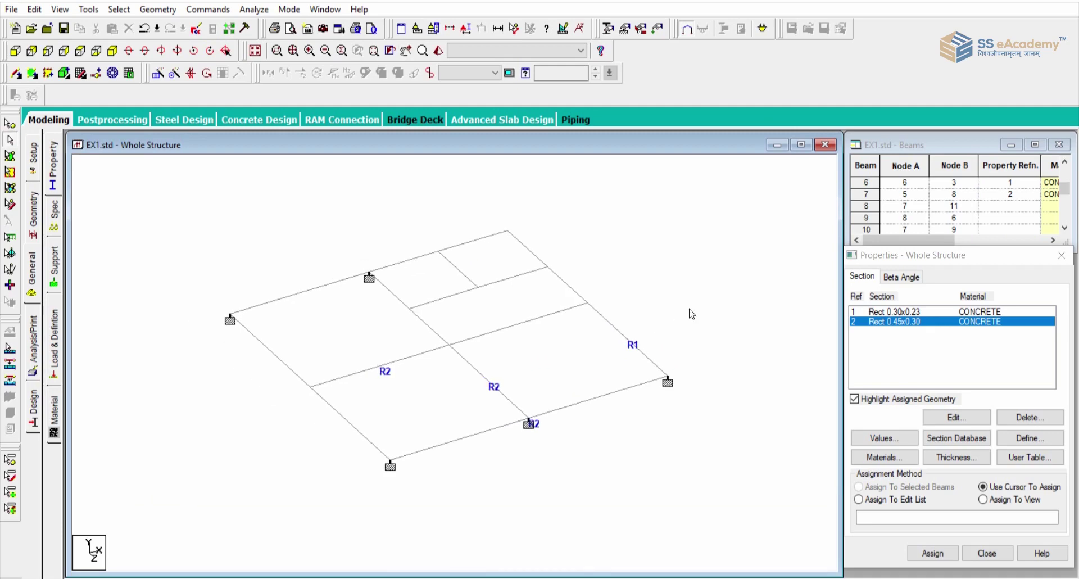
{"action": "left_click", "coordinate": [905, 499]}
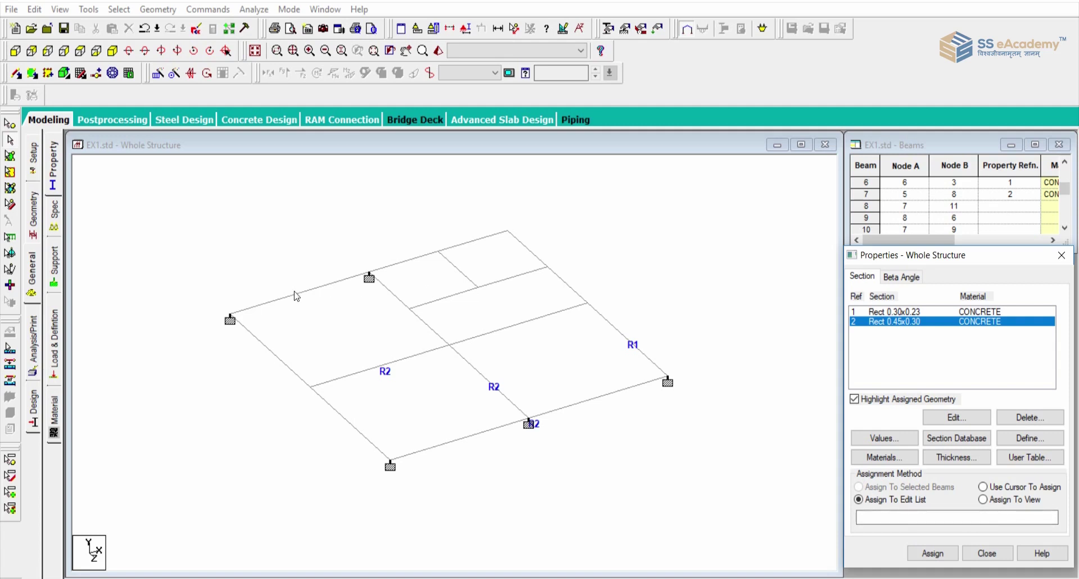
{"action": "left_click", "coordinate": [919, 517]}
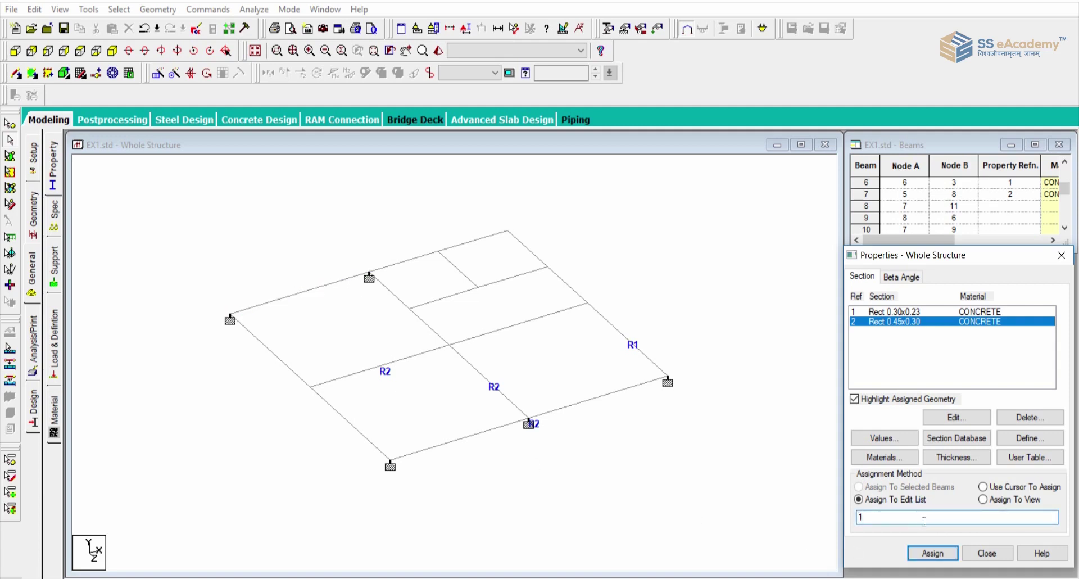
{"action": "left_click", "coordinate": [933, 553]}
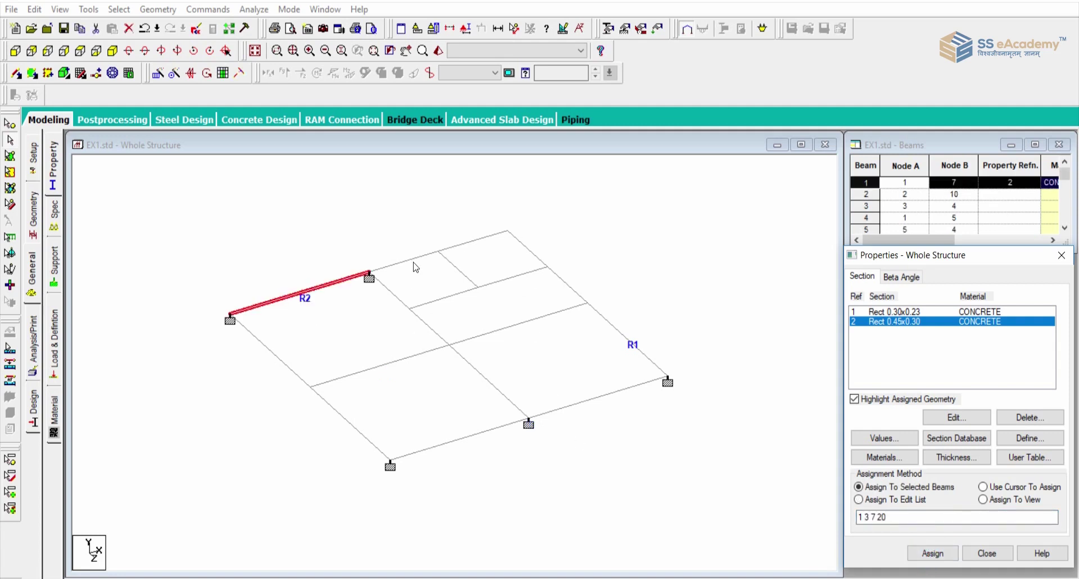
Step: Highlight the beams using each section: Rect 0.30x0.23 (R1) on beam 6, Rect 0.45x0.30 (R2)
{"action": "left_click", "coordinate": [895, 312]}
{"action": "left_click", "coordinate": [673, 342]}
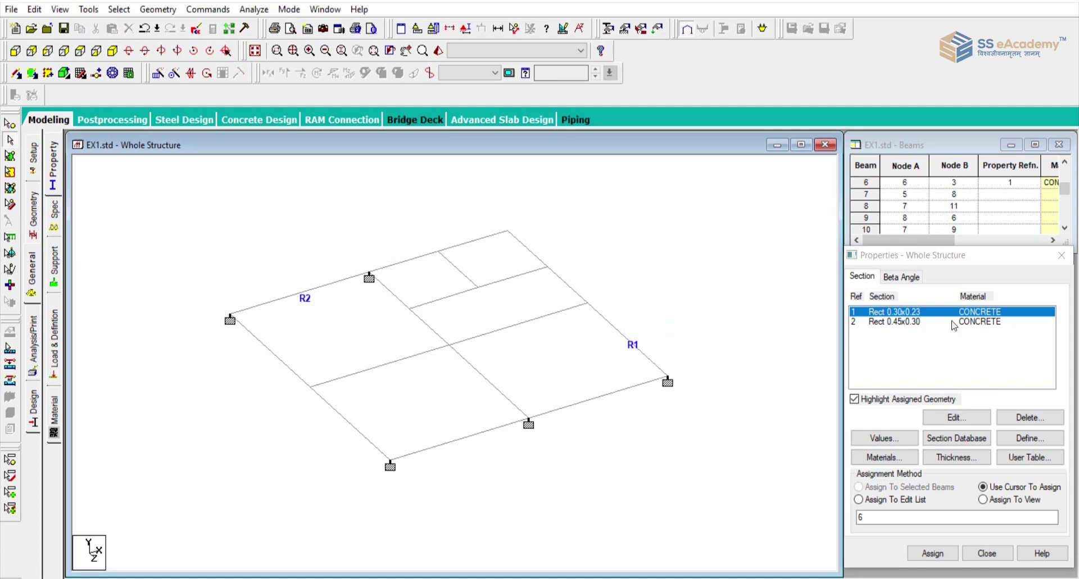
{"action": "left_click", "coordinate": [929, 314]}
{"action": "left_click", "coordinate": [937, 321]}
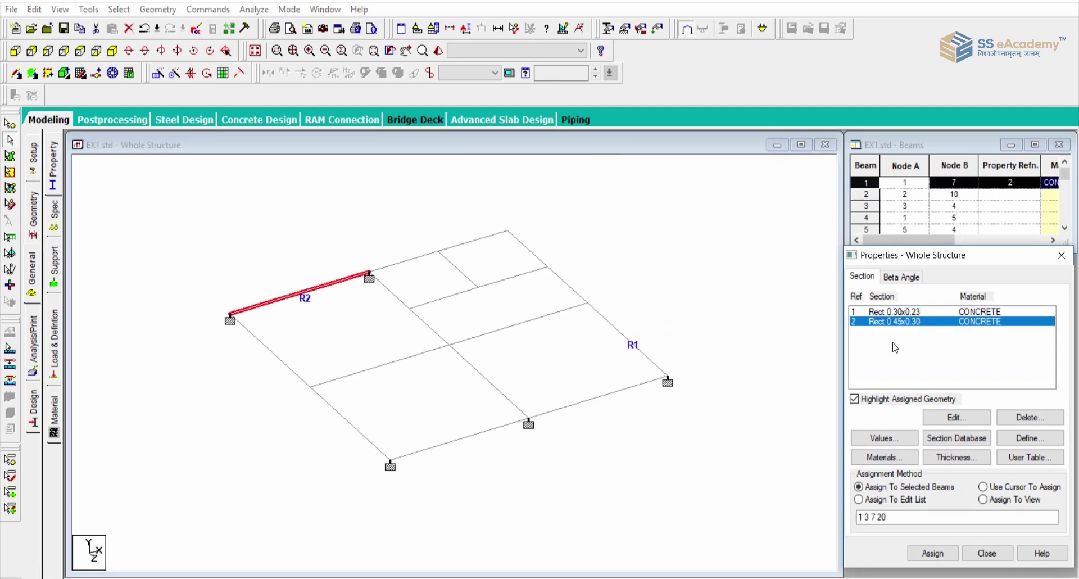
{"action": "left_click", "coordinate": [648, 303]}
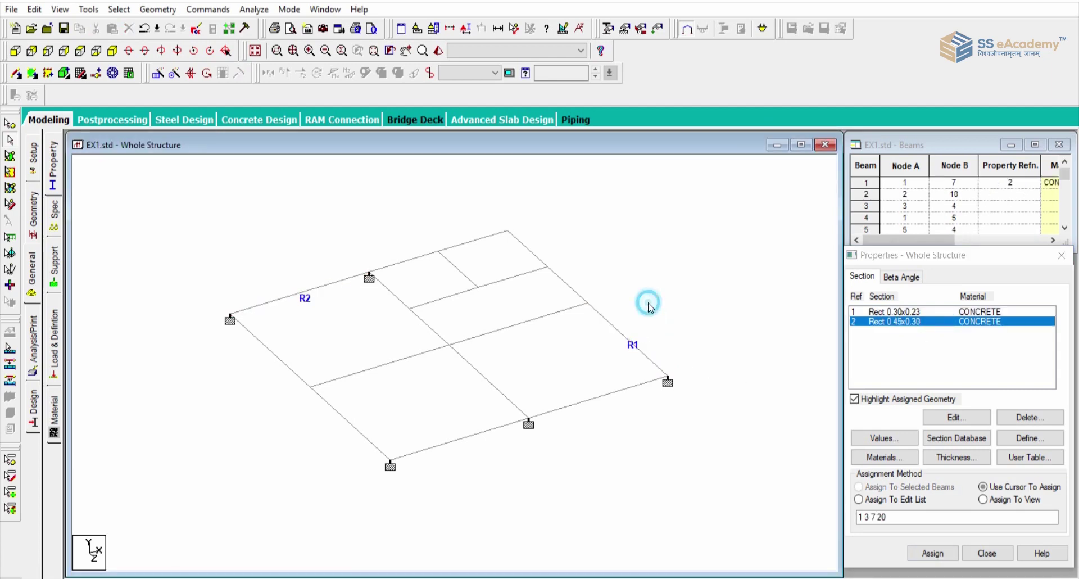
{"action": "left_click", "coordinate": [886, 315]}
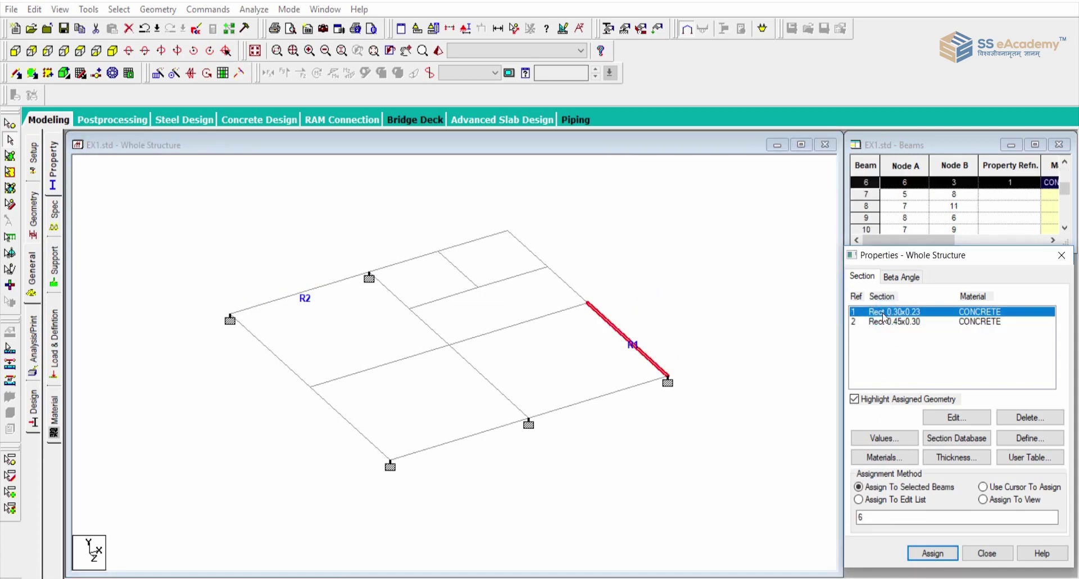
{"action": "left_click", "coordinate": [893, 322]}
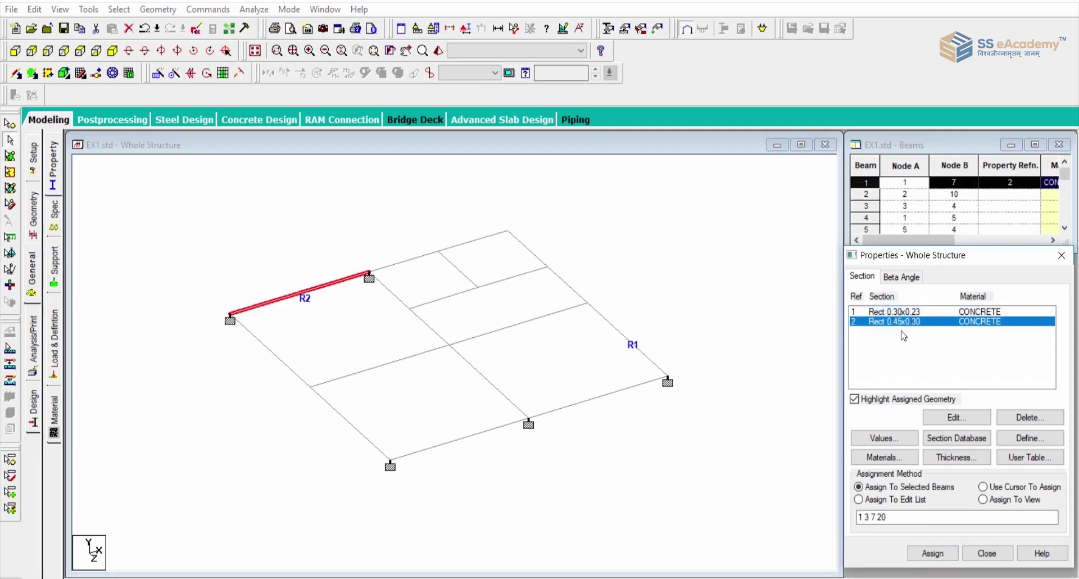
Step: Change section R2's depth YD from 0.45 to 0.40 m, making it Rect 0.40x0.30
{"action": "left_click", "coordinate": [957, 417]}
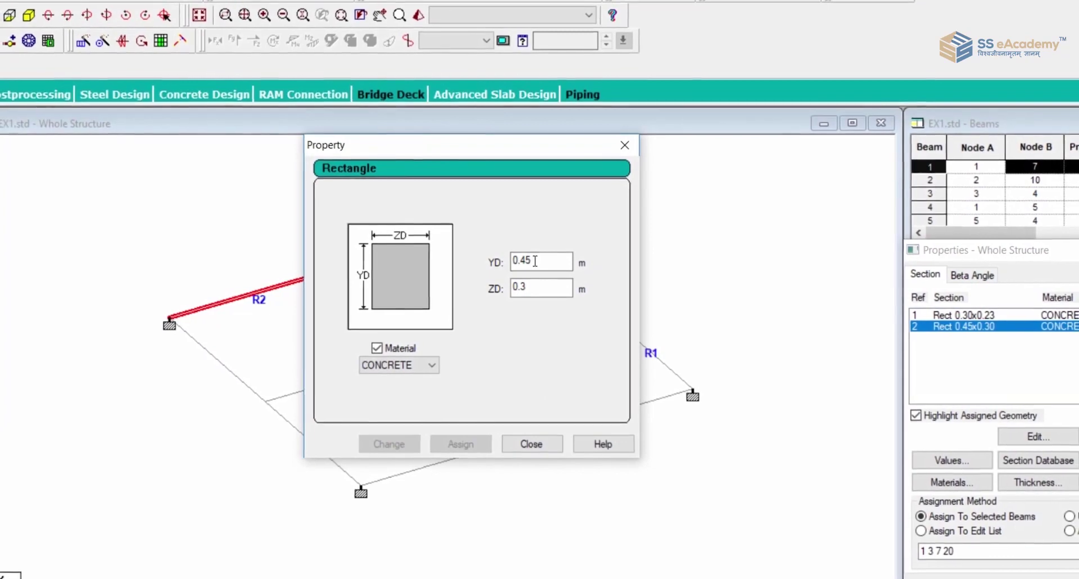
{"action": "left_click", "coordinate": [543, 262]}
{"action": "key", "text": "BackSpace"}
{"action": "type", "text": "00"}
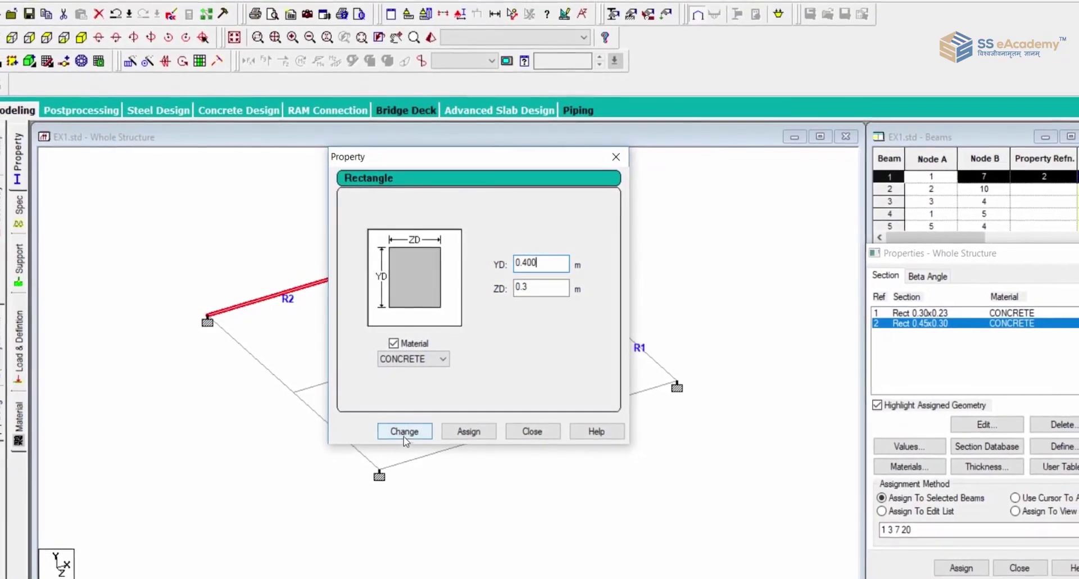
{"action": "left_click", "coordinate": [401, 436]}
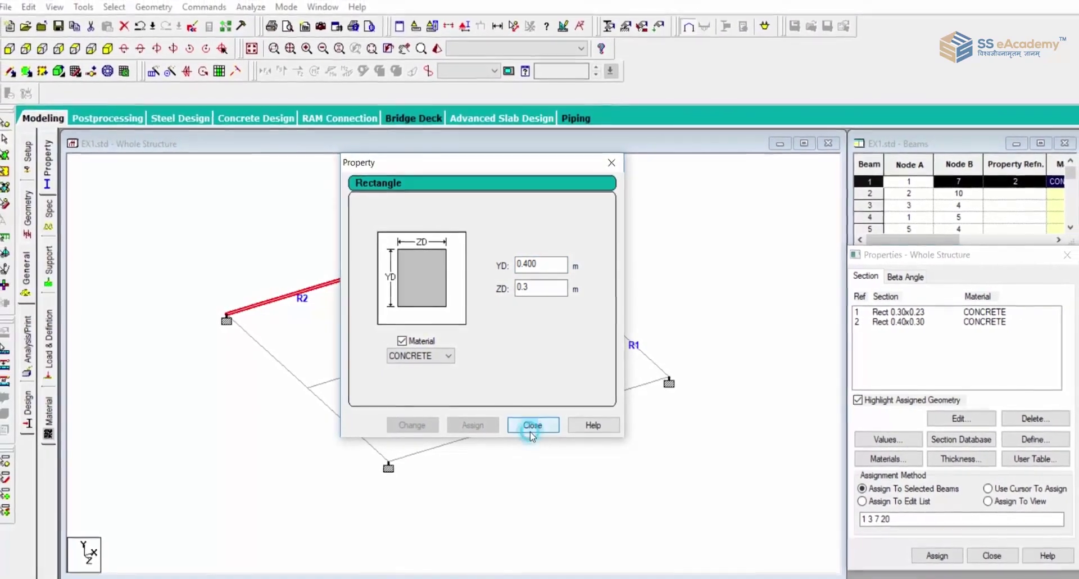
{"action": "left_click", "coordinate": [532, 429]}
Step: Compare the beams highlighted for the 0.40x0.30 and 0.30x0.23 sections
{"action": "left_click", "coordinate": [894, 322]}
{"action": "left_click", "coordinate": [894, 311]}
{"action": "left_click", "coordinate": [893, 321]}
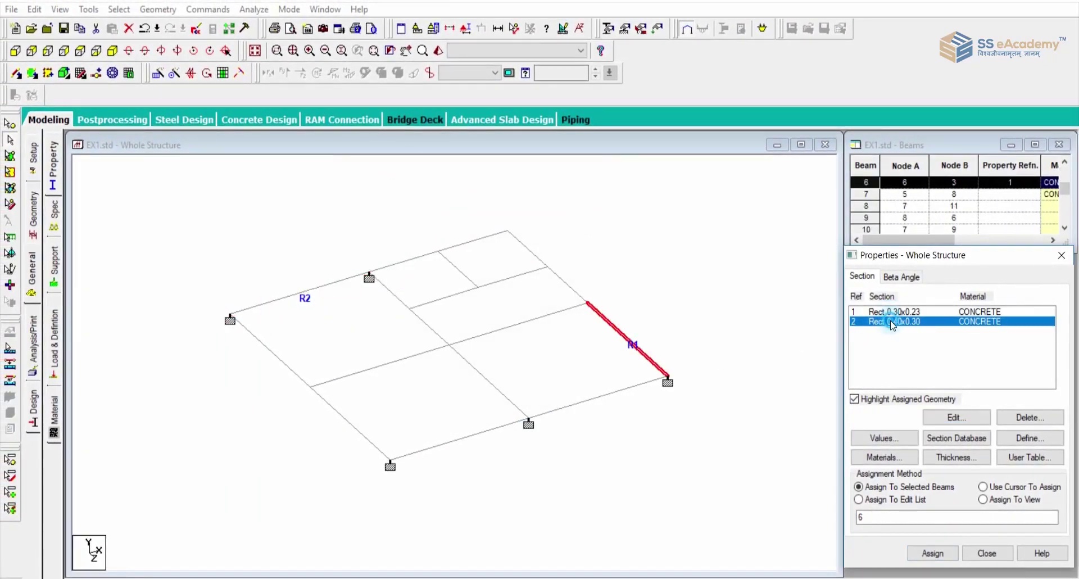
{"action": "left_click", "coordinate": [627, 476]}
{"action": "middle_click_drag", "start_coordinate": [618, 471], "coordinate": [627, 471]}
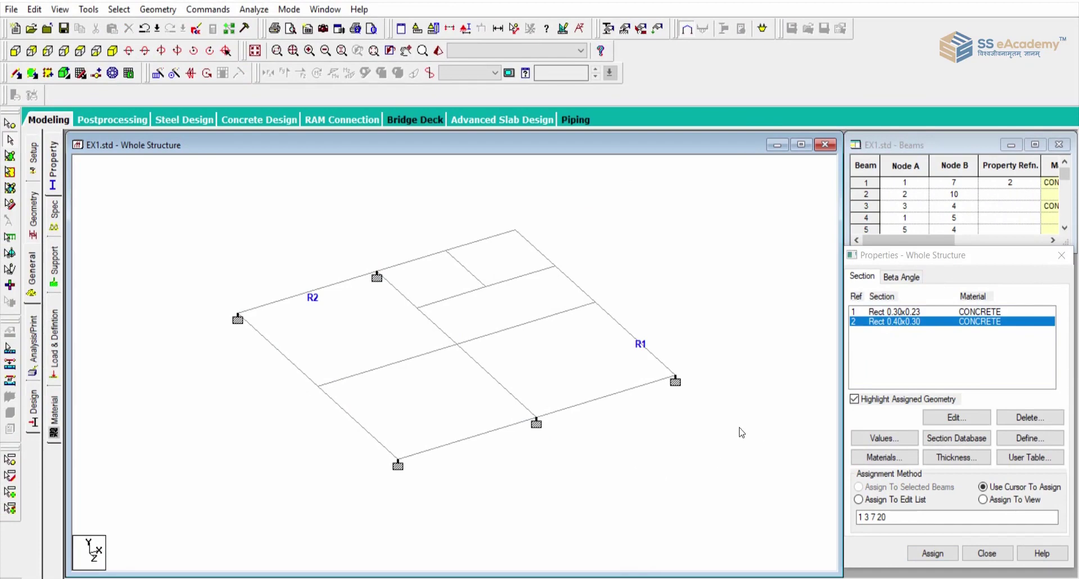
{"action": "left_click", "coordinate": [919, 313]}
{"action": "double_click", "coordinate": [920, 312]}
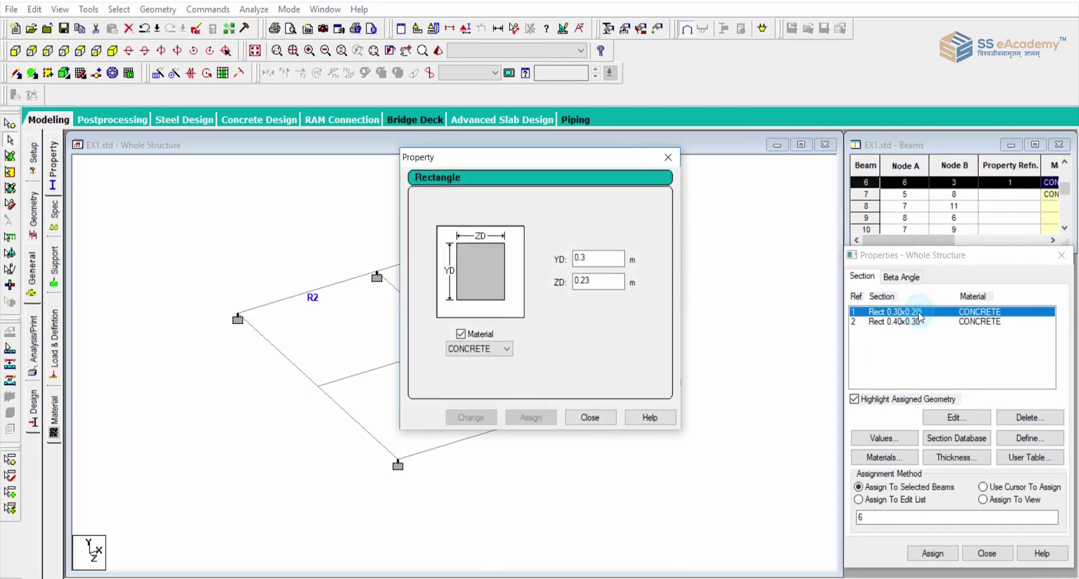
{"action": "left_click", "coordinate": [668, 157]}
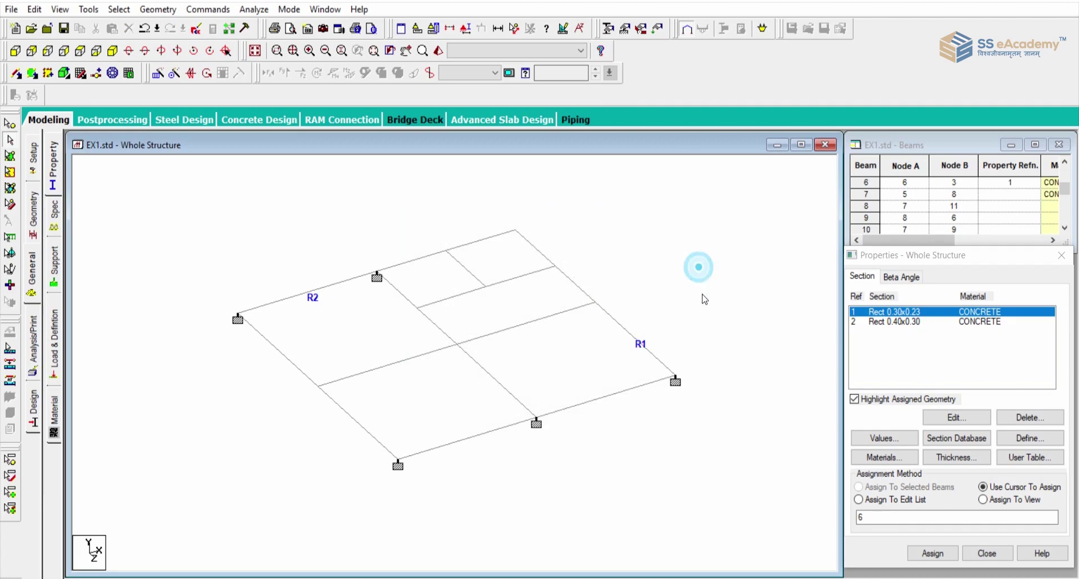
{"action": "middle_click_drag", "start_coordinate": [704, 343], "coordinate": [674, 346]}
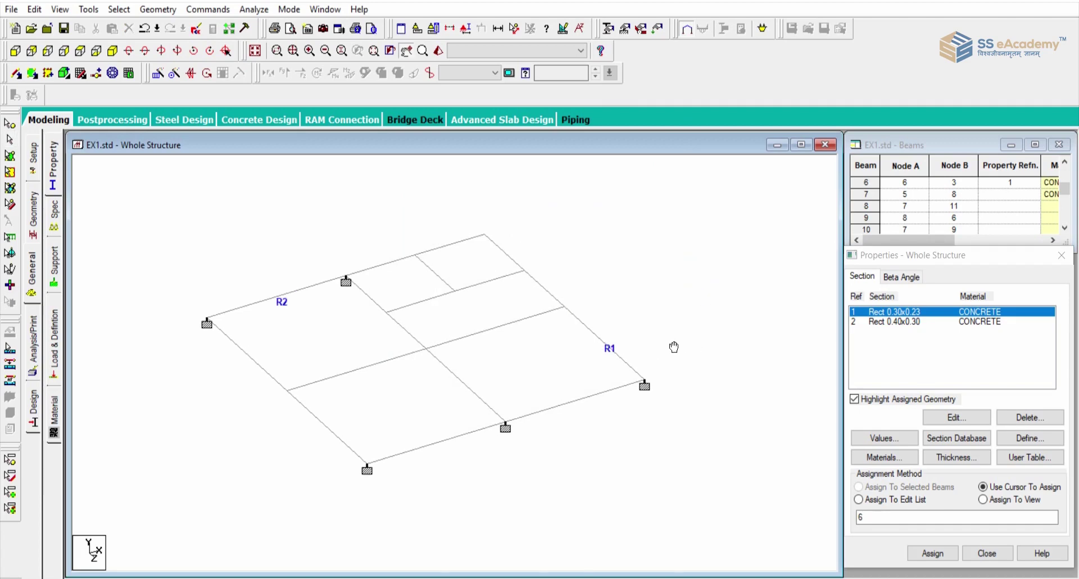
{"action": "double_click", "coordinate": [616, 351]}
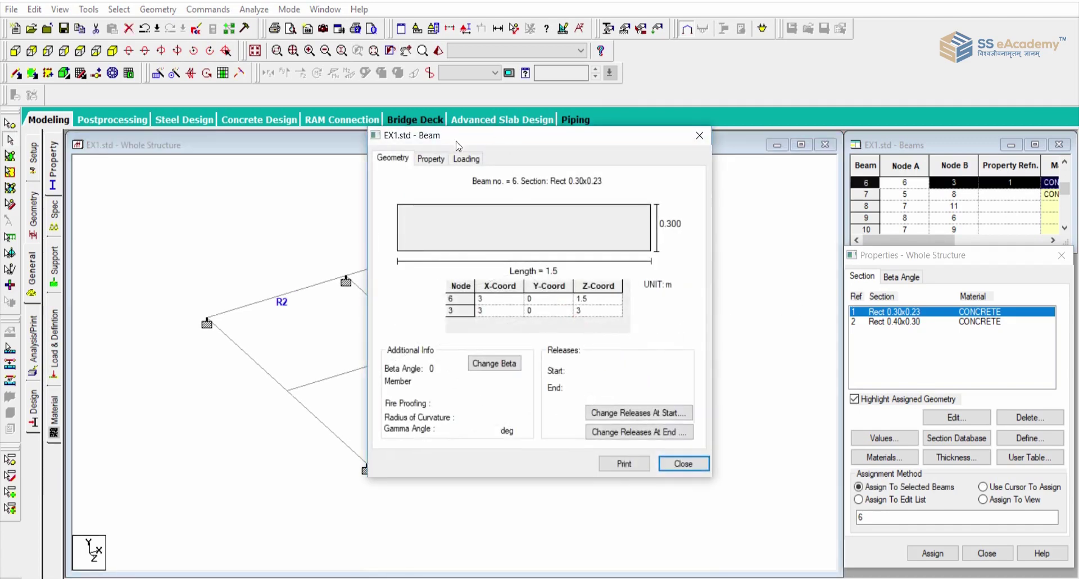
{"action": "left_click", "coordinate": [431, 159]}
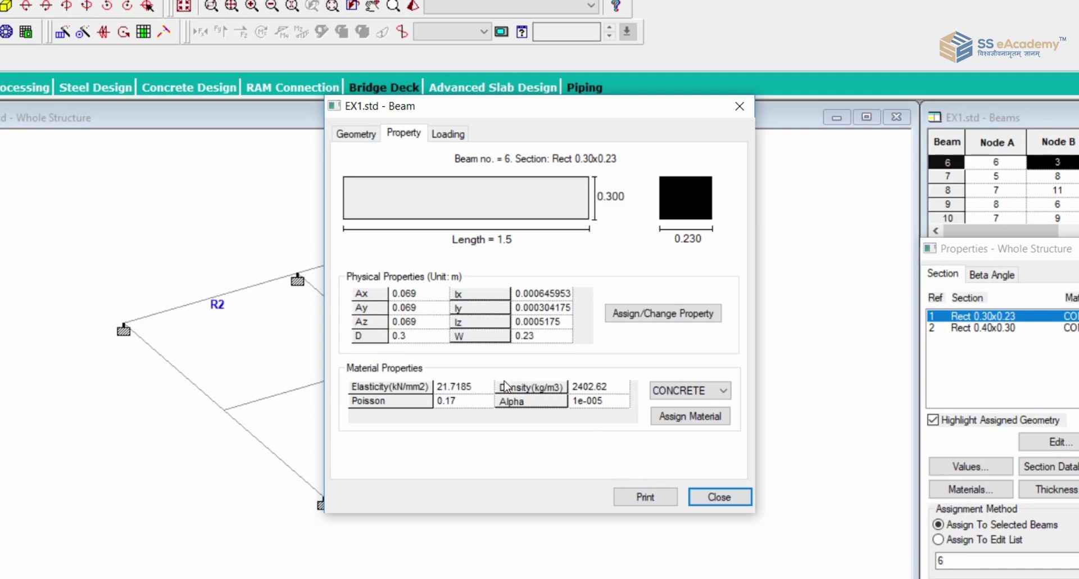
{"action": "left_click", "coordinate": [448, 135]}
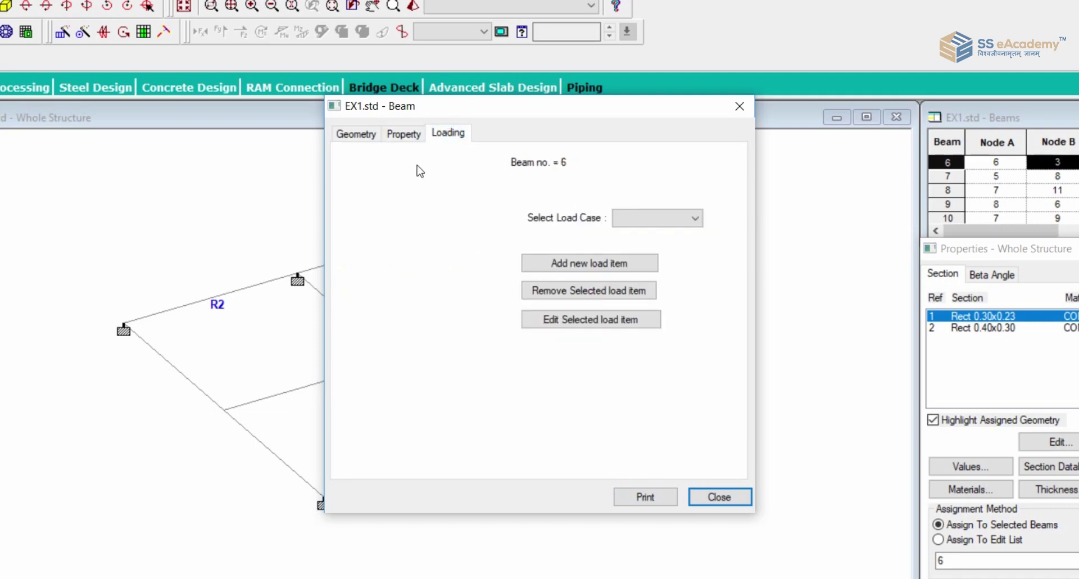
{"action": "left_click", "coordinate": [389, 138]}
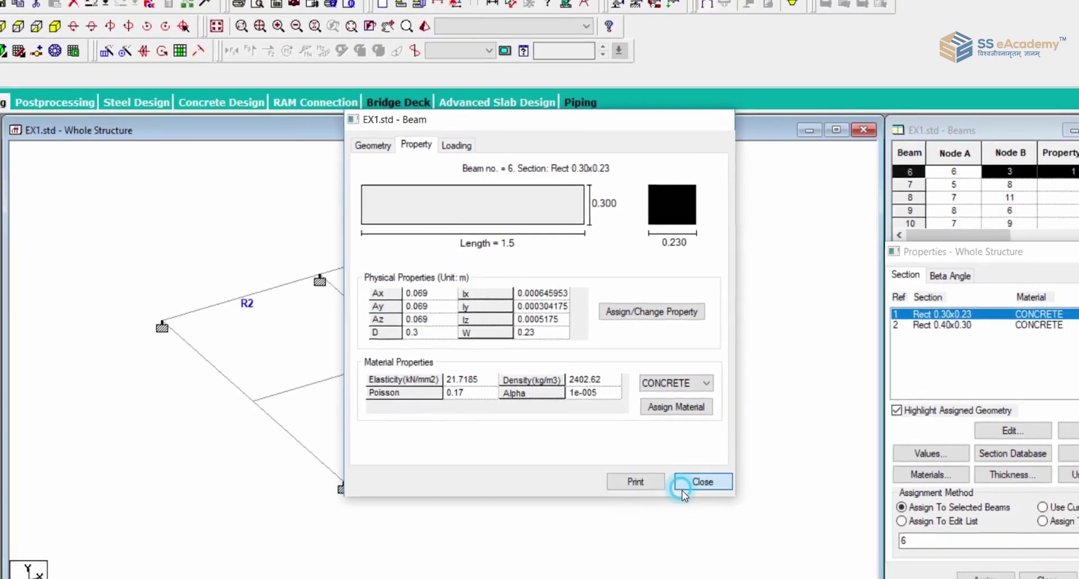
{"action": "left_click", "coordinate": [711, 496]}
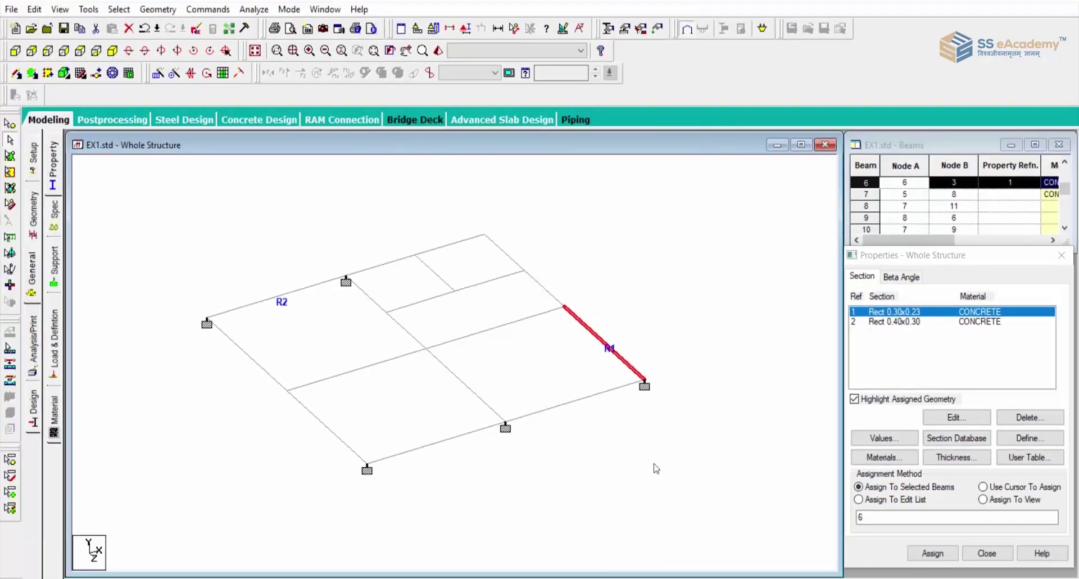
{"action": "left_click", "coordinate": [668, 475]}
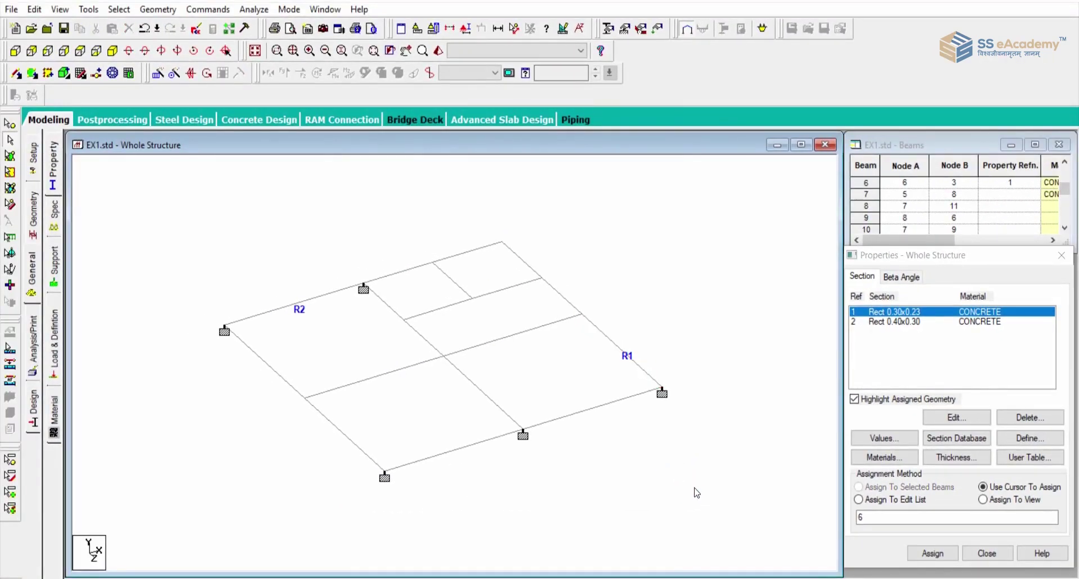
{"action": "scroll", "coordinate": [693, 494], "scroll_direction": "up", "scroll_amount": 1}
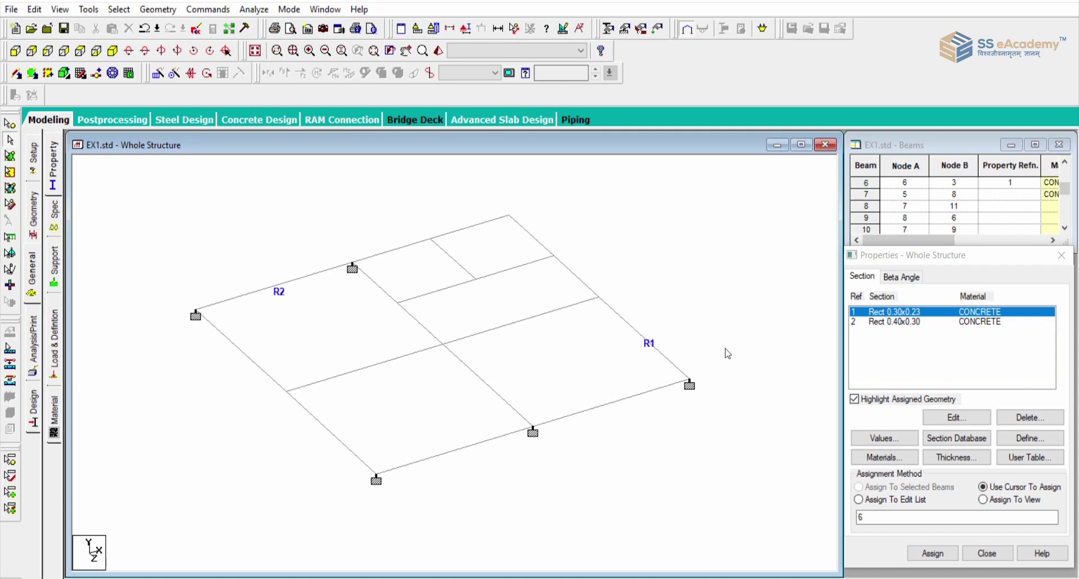
Step: Assign Support 2 to node 6 on the plate's right edge using cursor selection
{"action": "left_click", "coordinate": [55, 276]}
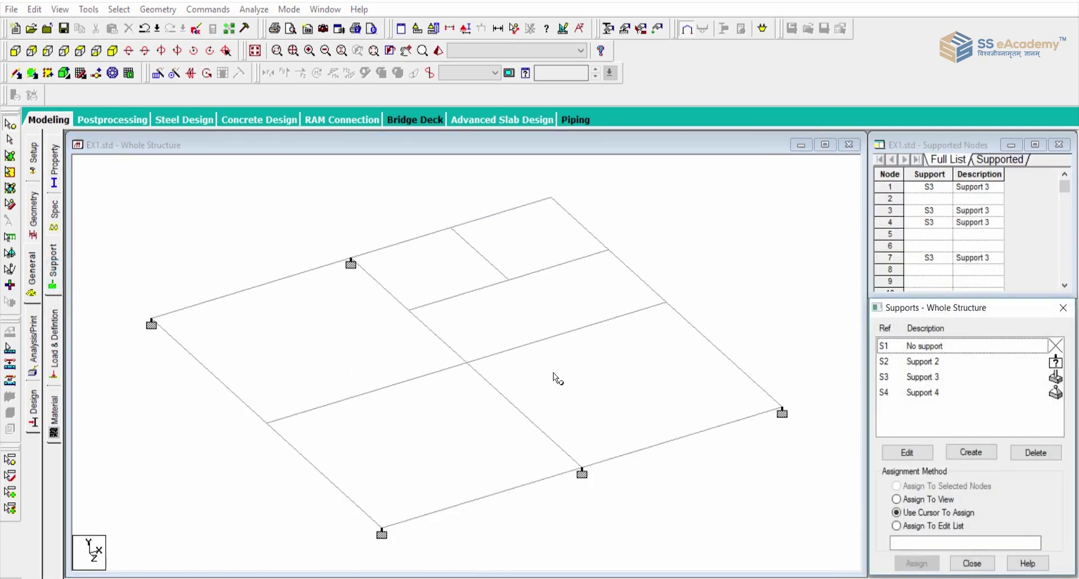
{"action": "left_click", "coordinate": [1026, 367]}
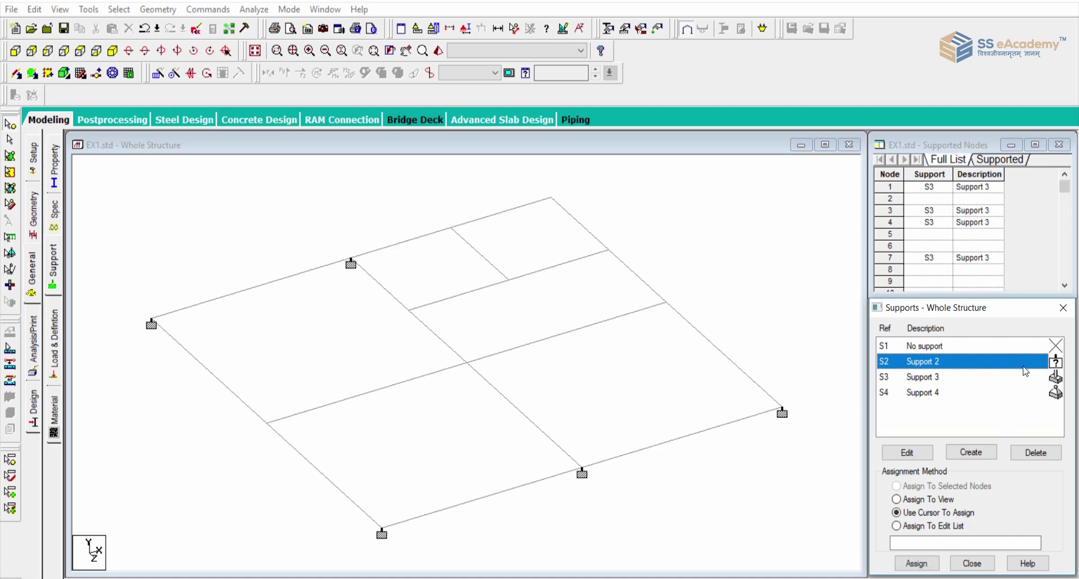
{"action": "left_click", "coordinate": [680, 369]}
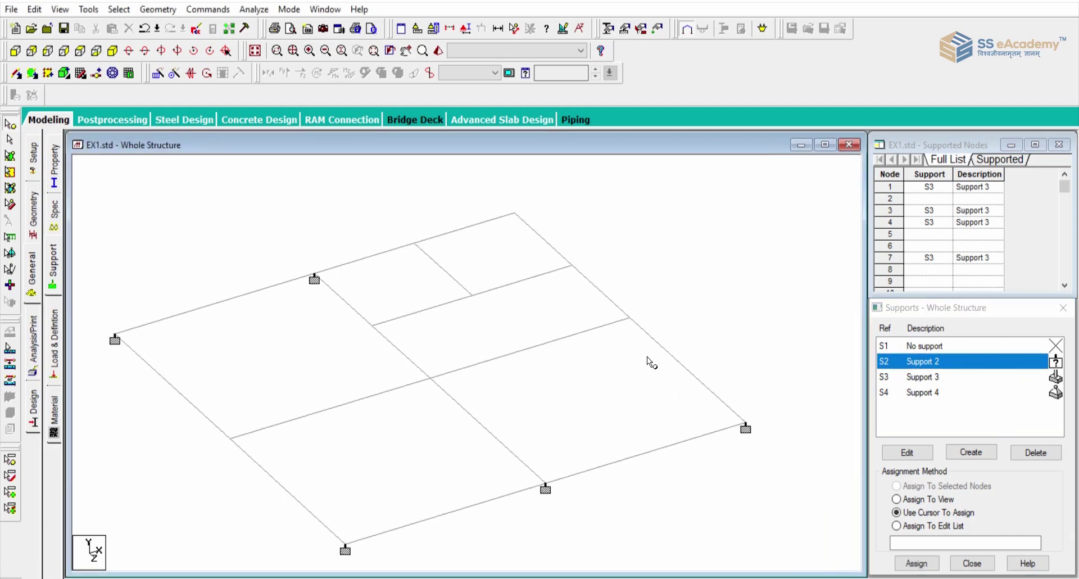
{"action": "double_click", "coordinate": [965, 361]}
{"action": "left_click_drag", "start_coordinate": [927, 320], "coordinate": [752, 229]}
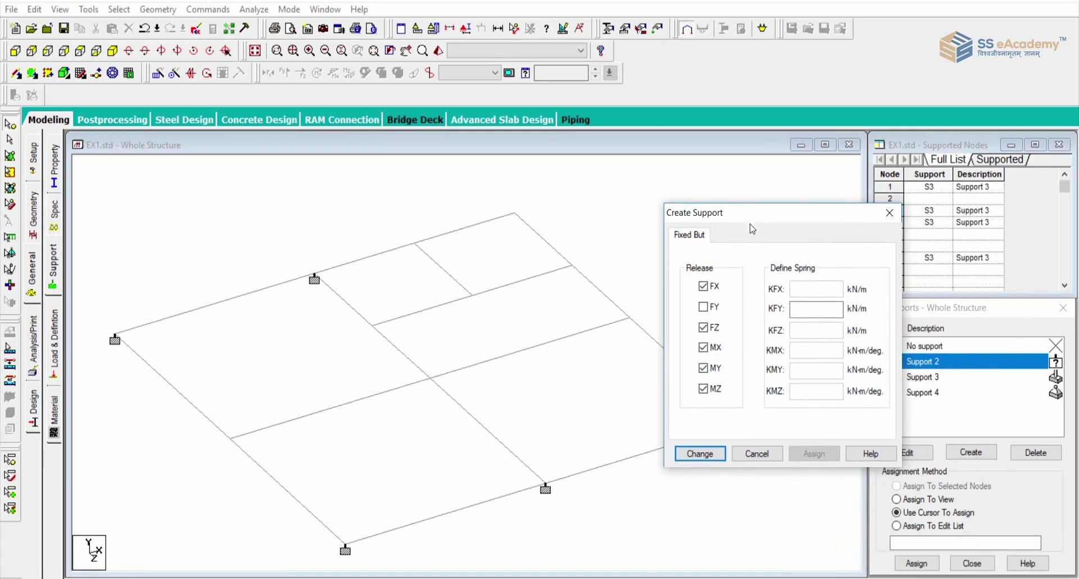
{"action": "left_click", "coordinate": [754, 453]}
{"action": "left_click", "coordinate": [917, 563]}
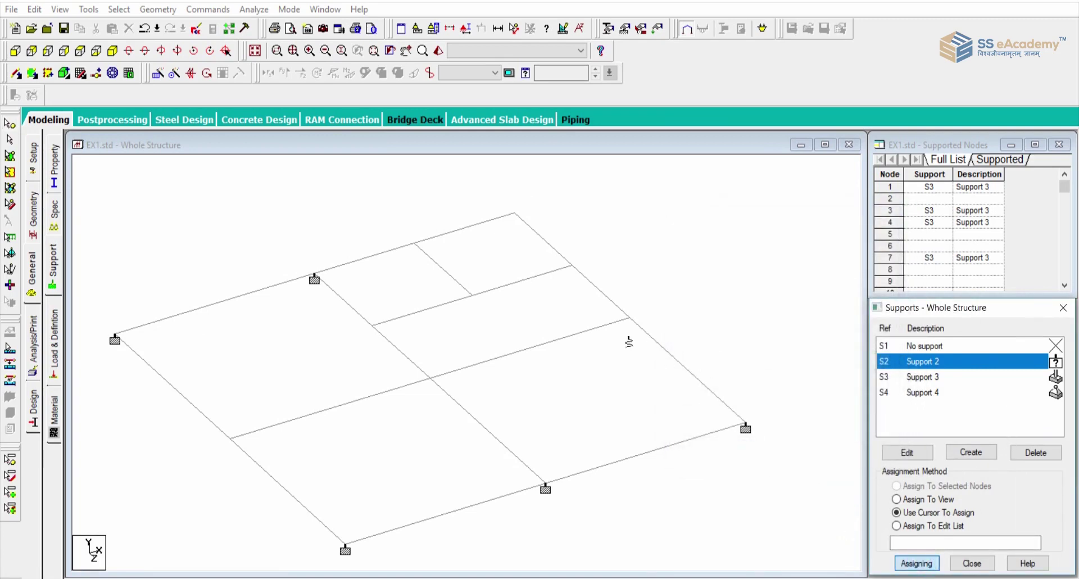
{"action": "left_click", "coordinate": [629, 319]}
Step: Zoom and pan the model view to check the new support at node 6
{"action": "scroll", "coordinate": [674, 398], "scroll_direction": "up", "scroll_amount": 5}
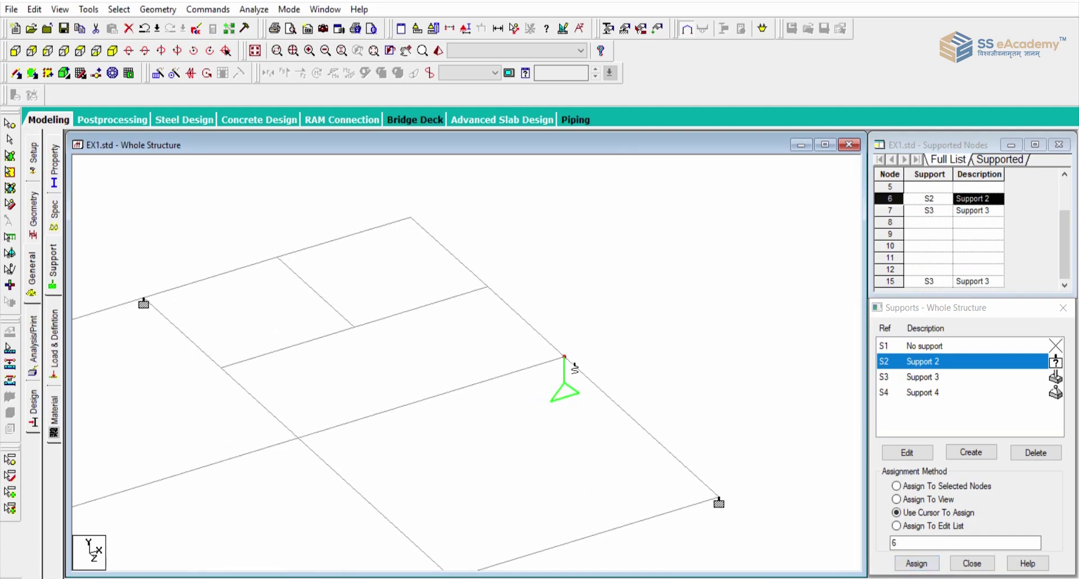
{"action": "scroll", "coordinate": [627, 376], "scroll_direction": "down", "scroll_amount": 2}
{"action": "scroll", "coordinate": [513, 391], "scroll_direction": "down", "scroll_amount": 3}
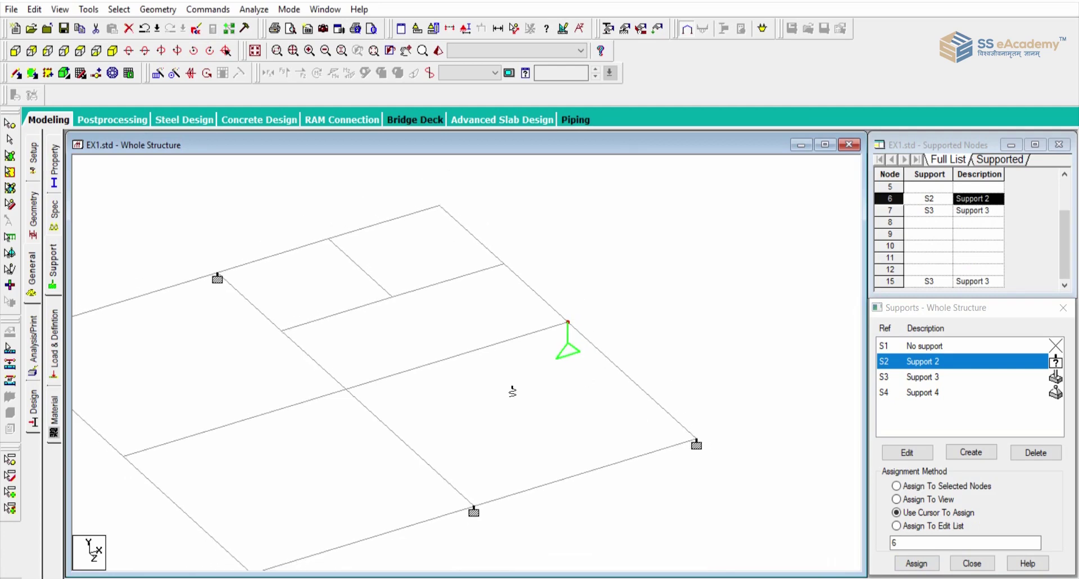
{"action": "middle_click_drag", "start_coordinate": [539, 368], "coordinate": [585, 356]}
{"action": "scroll", "coordinate": [547, 349], "scroll_direction": "down", "scroll_amount": 1}
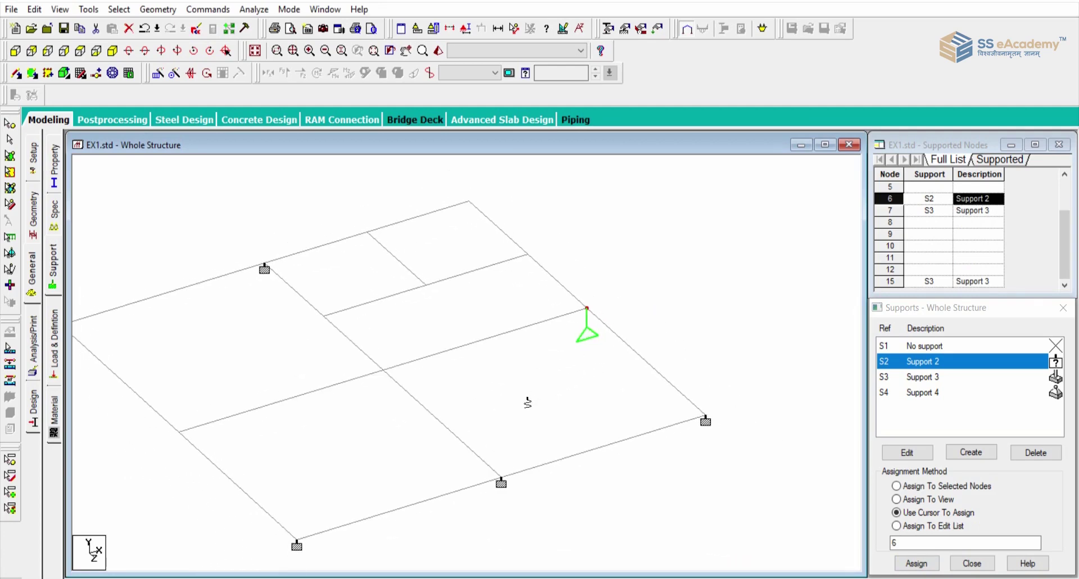
{"action": "middle_click_drag", "start_coordinate": [509, 359], "coordinate": [616, 366]}
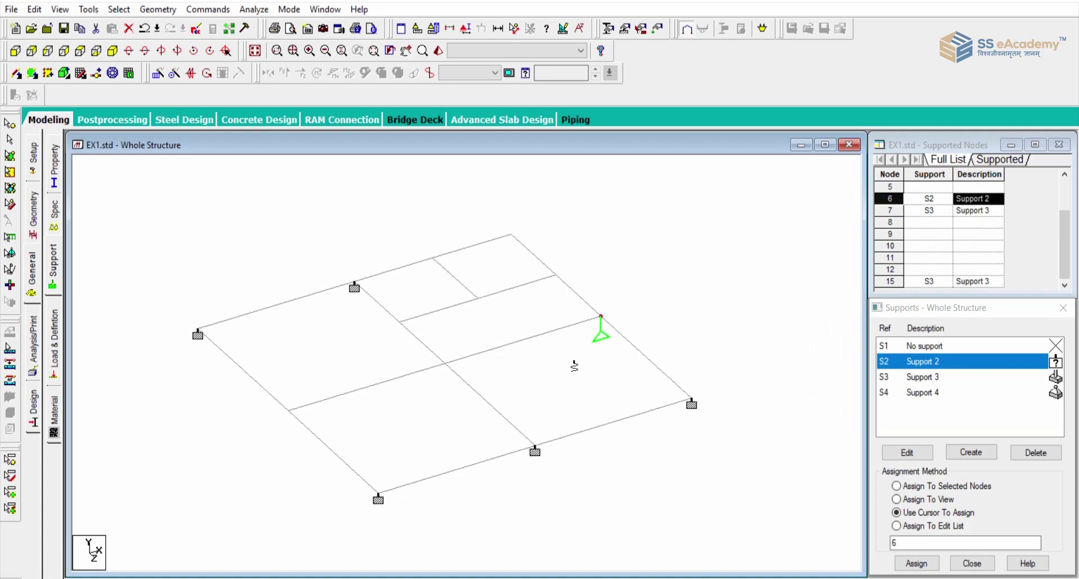
{"action": "scroll", "coordinate": [573, 366], "scroll_direction": "up", "scroll_amount": 1}
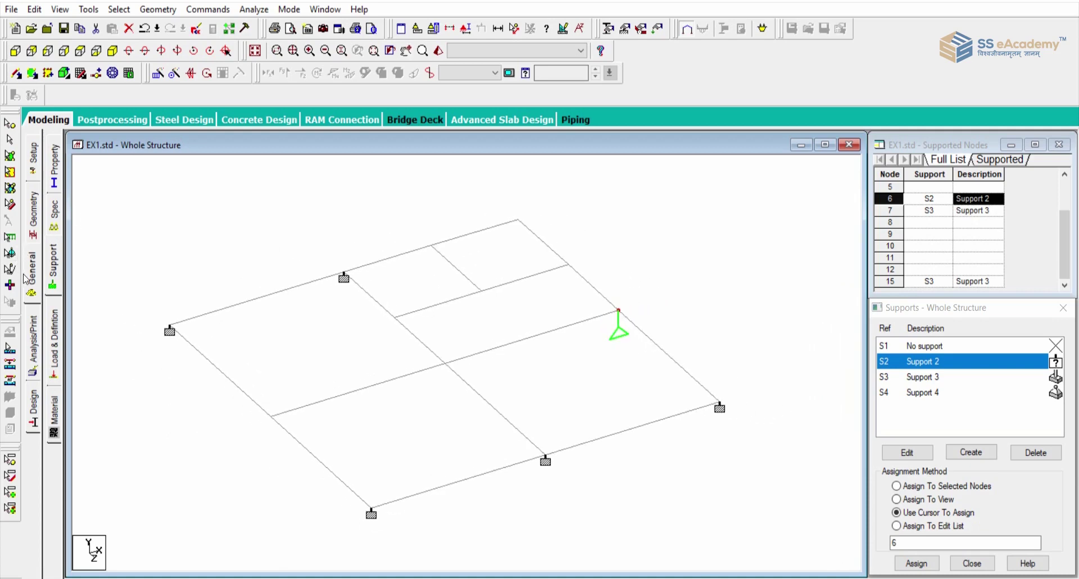
Step: Browse the Section Properties and Specifications pages, ending on the Geometry page
{"action": "left_click", "coordinate": [54, 160]}
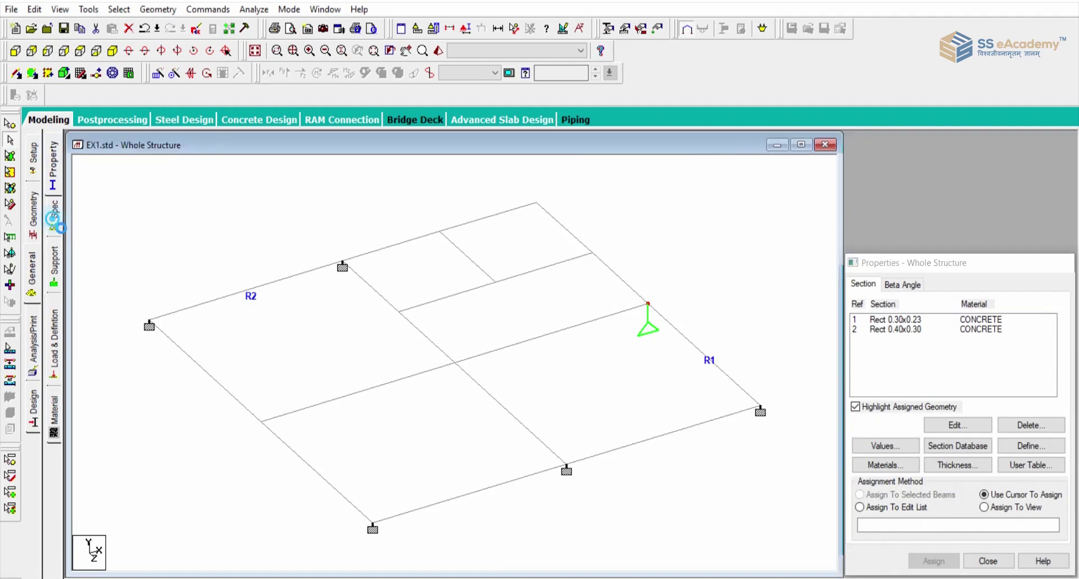
{"action": "left_click", "coordinate": [55, 216]}
{"action": "left_click", "coordinate": [295, 217]}
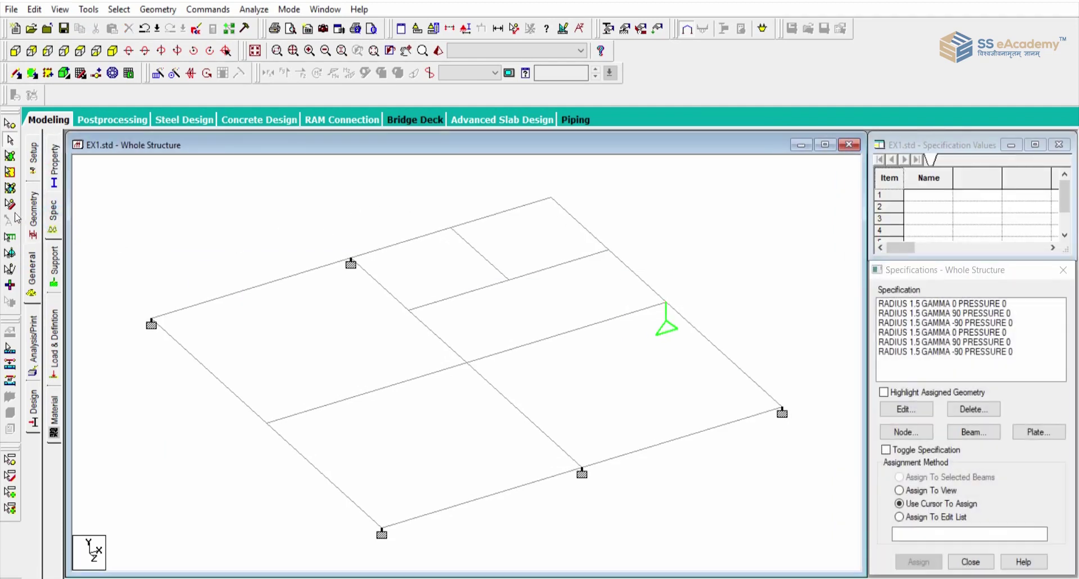
{"action": "left_click", "coordinate": [32, 205]}
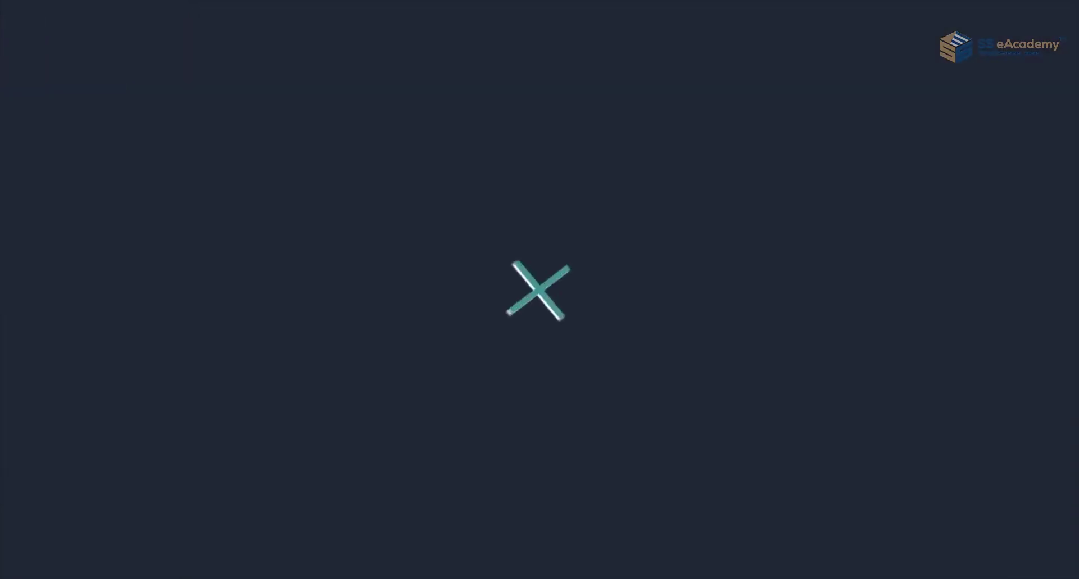